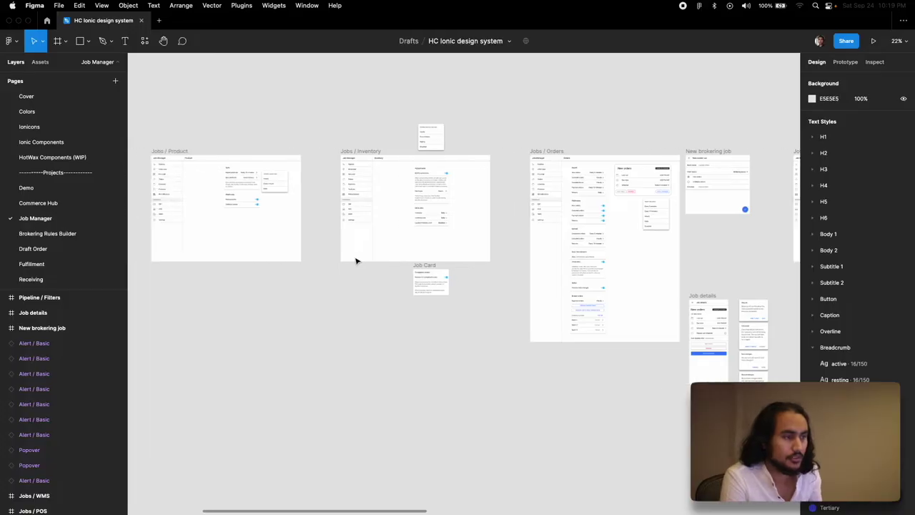
{"action": "scroll", "coordinate": [355, 260], "scroll_direction": "left", "scroll_amount": 2}
{"action": "scroll", "coordinate": [355, 260], "scroll_direction": "left", "scroll_amount": 10}
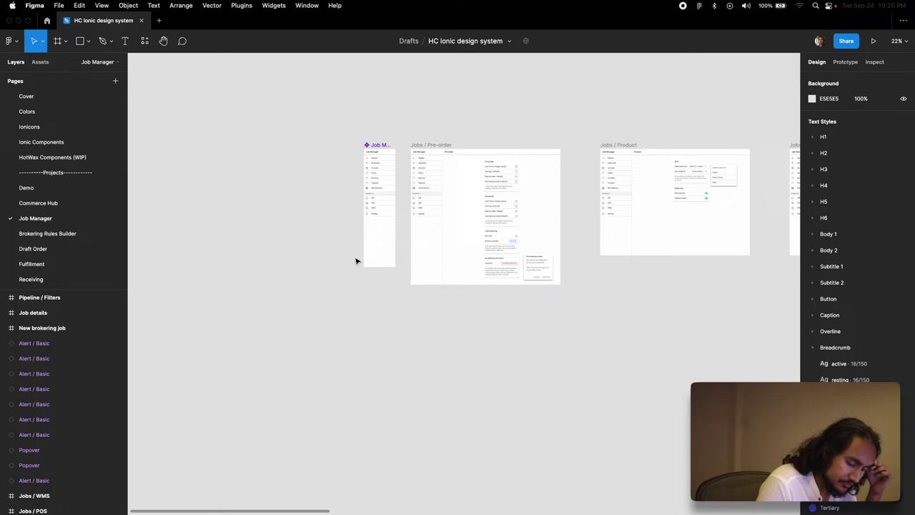
{"action": "scroll", "coordinate": [608, 164], "scroll_direction": "right", "scroll_amount": 8}
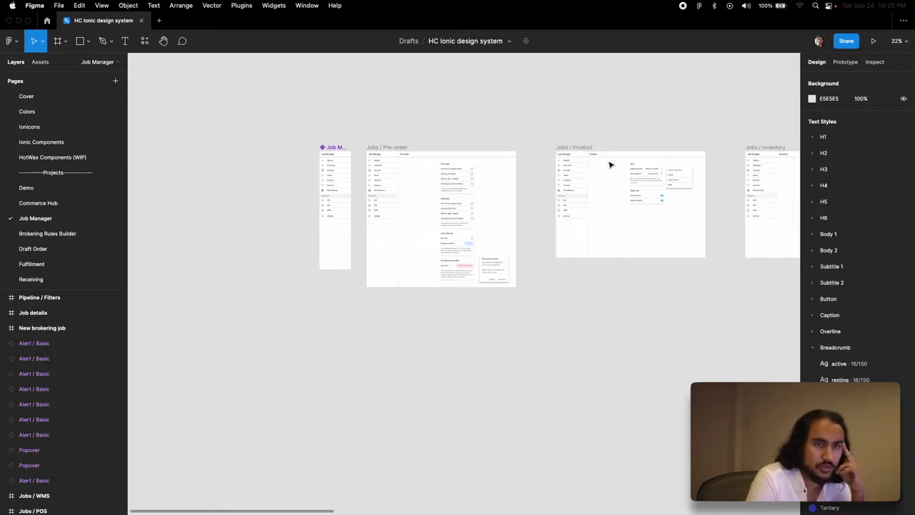
{"action": "scroll", "coordinate": [608, 164], "scroll_direction": "right", "scroll_amount": 10}
{"action": "scroll", "coordinate": [501, 229], "scroll_direction": "left", "scroll_amount": 3}
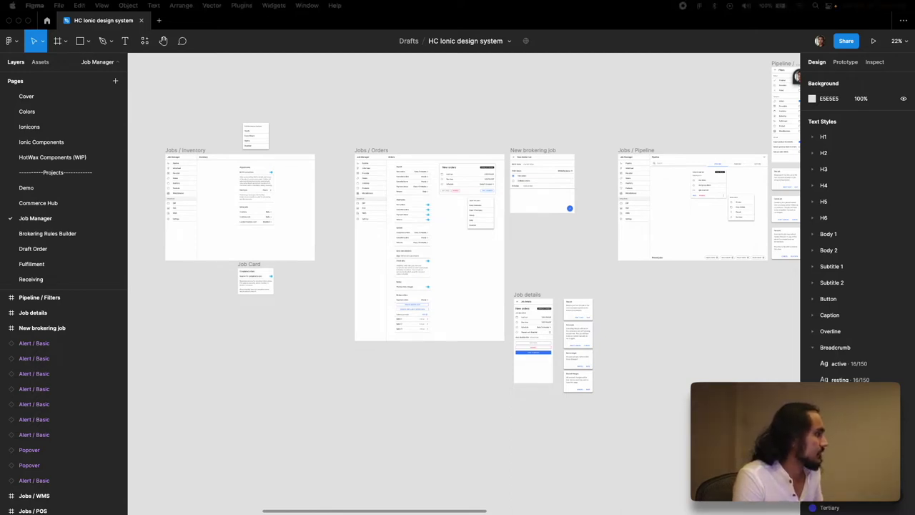
Switch from the Figma file to a new Chrome tab on another desktop
{"action": "key", "text": "ctrl+Up"}
{"action": "left_click_drag", "start_coordinate": [504, 35], "coordinate": [691, 28]}
{"action": "left_click", "coordinate": [474, 35]}
{"action": "key", "text": "ctrl+Right"}
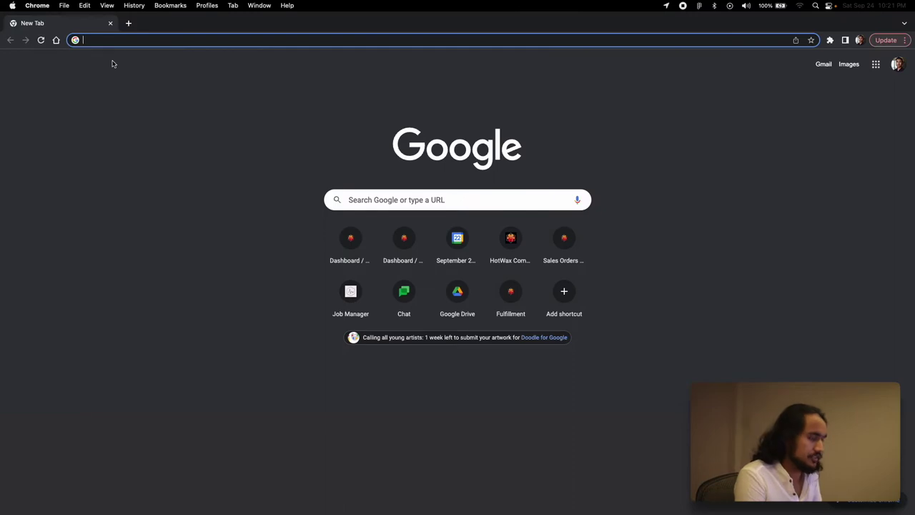
Open job-manager-dev.hotwax.io and log in to the dev-apps OMS with the saved credentials
{"action": "type", "text": "job-manager.hotwax.io"}
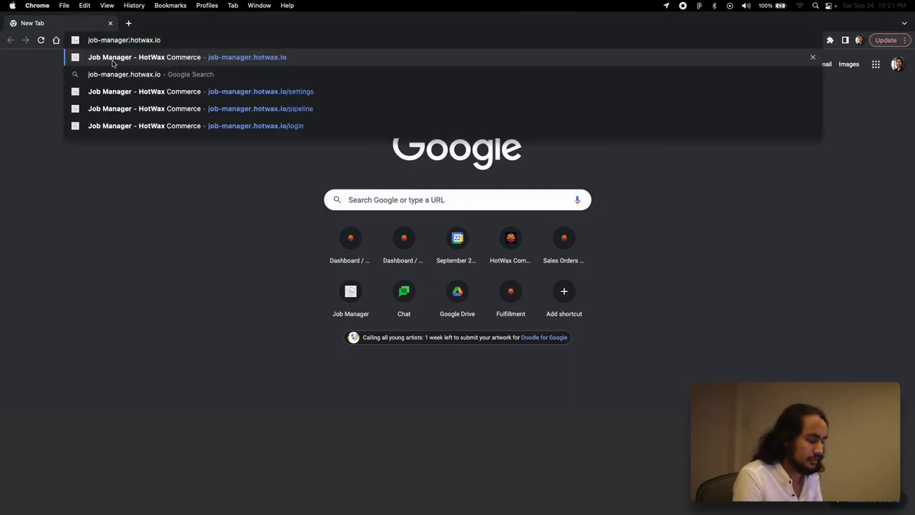
{"action": "key", "text": "Left"}
{"action": "key", "text": "Left"}
{"action": "key", "text": "Left"}
{"action": "key", "text": "Left"}
{"action": "key", "text": "Left"}
{"action": "key", "text": "Left"}
{"action": "key", "text": "Left"}
{"action": "key", "text": "Left"}
{"action": "key", "text": "Left"}
{"action": "key", "text": "Left"}
{"action": "type", "text": "-dev"}
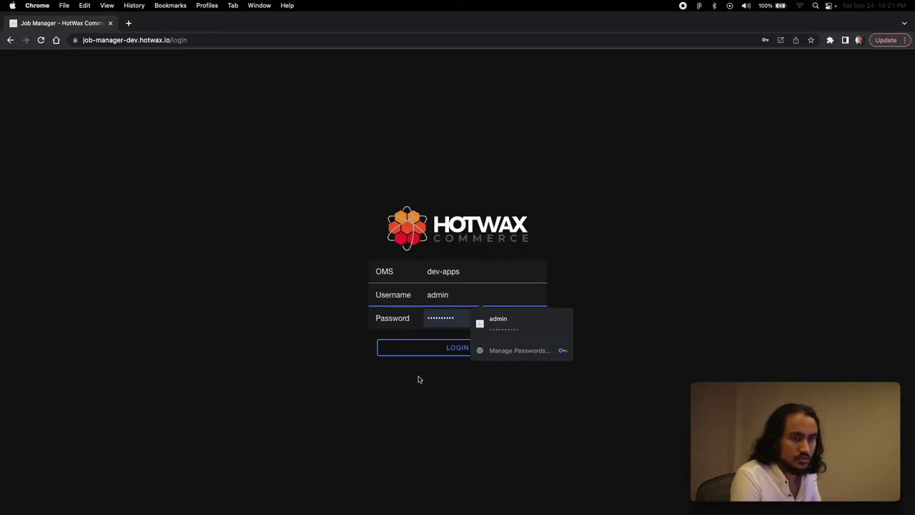
{"action": "left_click", "coordinate": [434, 351]}
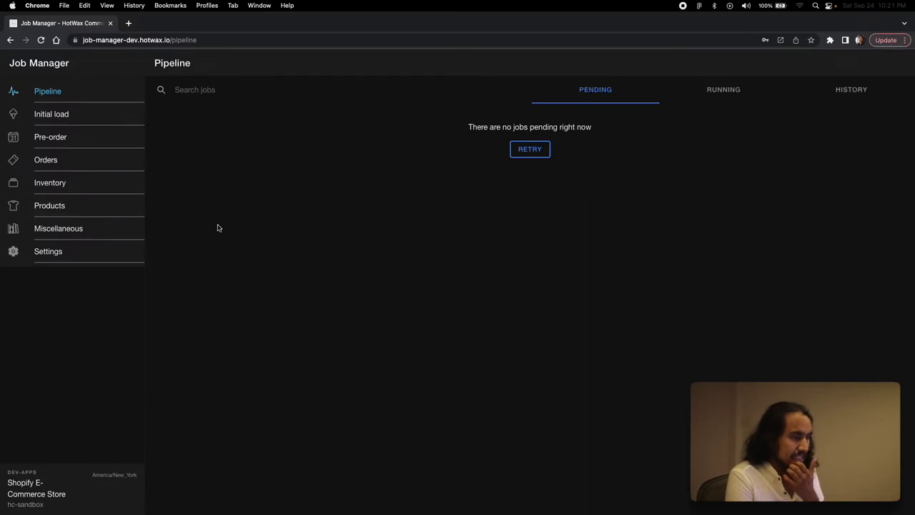
Look through the available eCom Store and Shopify Config choices in the Job Manager settings without changing either
{"action": "left_click", "coordinate": [100, 262]}
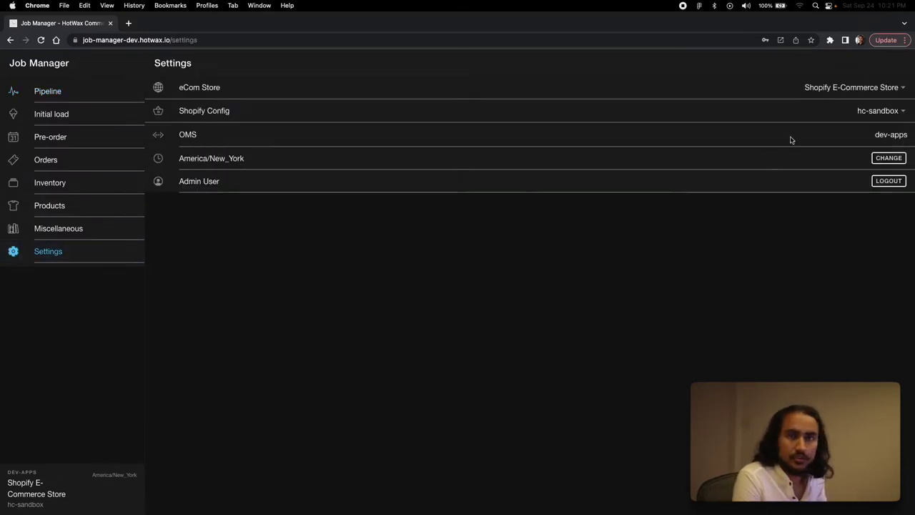
{"action": "left_click", "coordinate": [864, 84]}
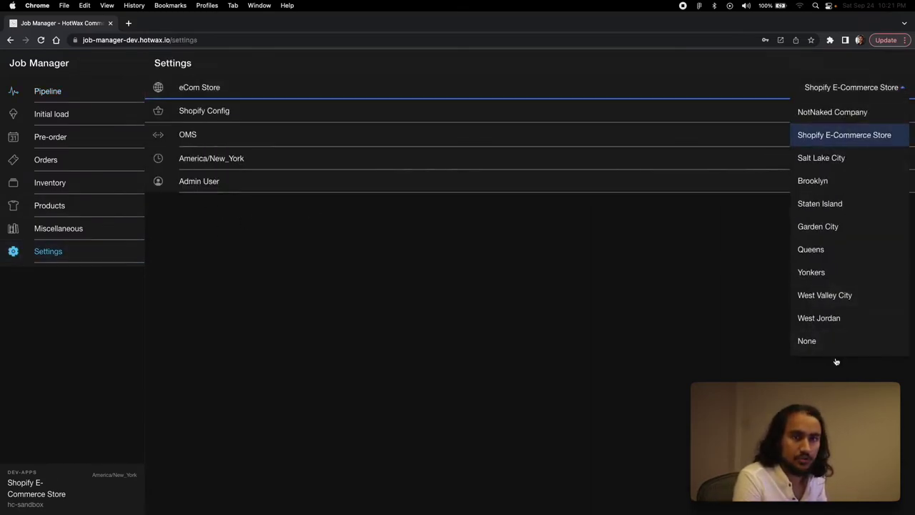
{"action": "left_click", "coordinate": [642, 303]}
{"action": "left_click", "coordinate": [878, 111]}
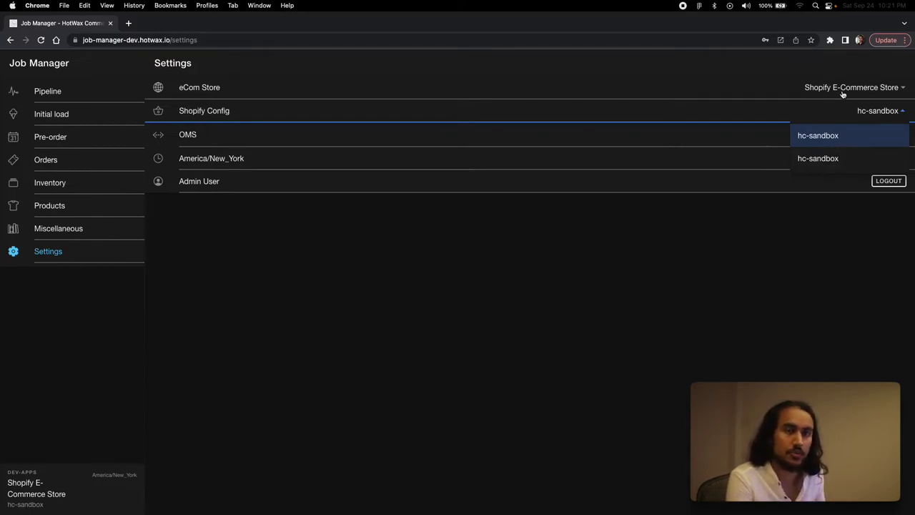
{"action": "left_click", "coordinate": [722, 122]}
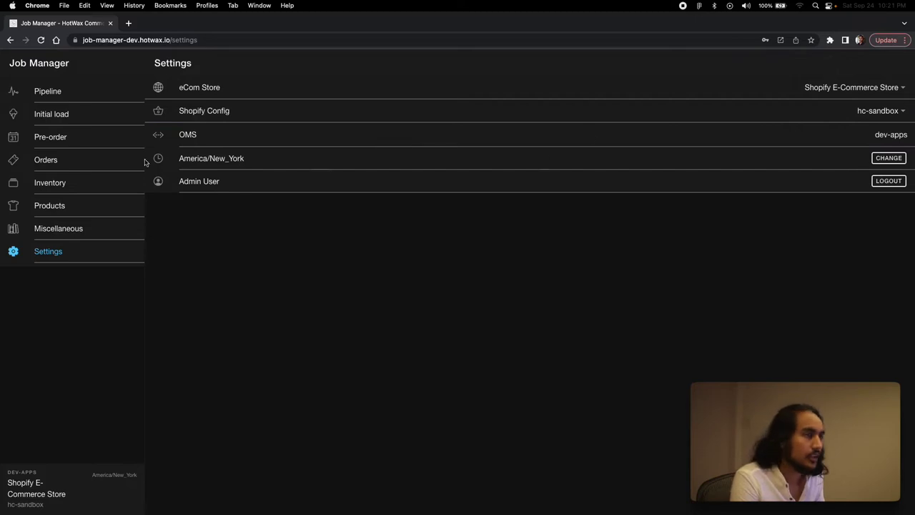
View the Cancelled orders import job's details on the Orders page and return to the settings
{"action": "left_click", "coordinate": [44, 140]}
{"action": "left_click", "coordinate": [44, 161]}
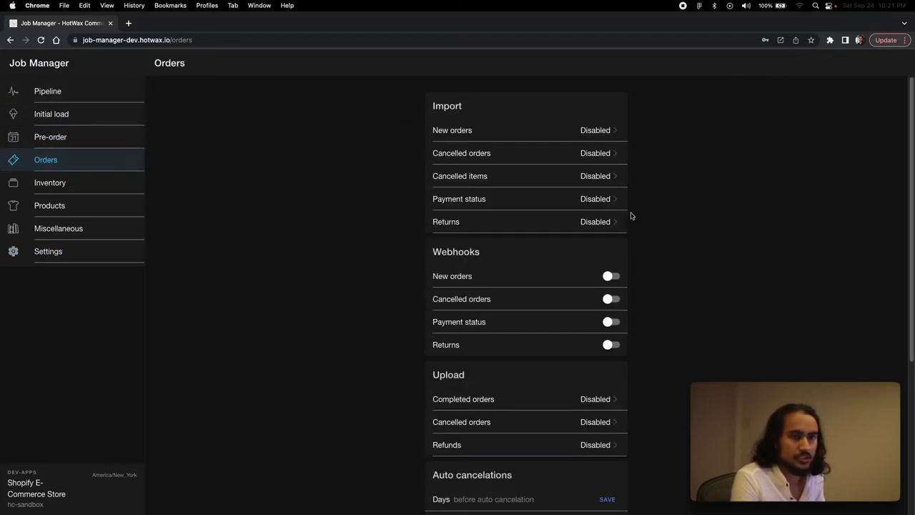
{"action": "left_click", "coordinate": [543, 155]}
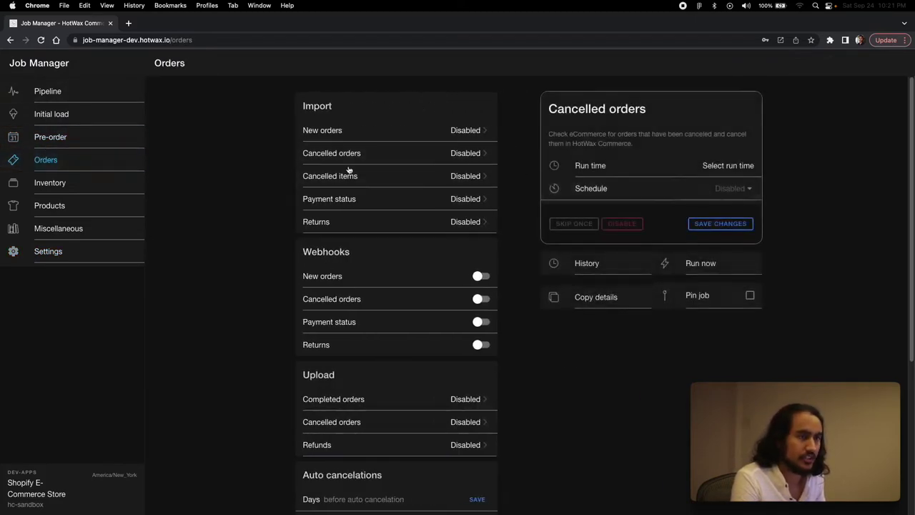
{"action": "left_click", "coordinate": [130, 251]}
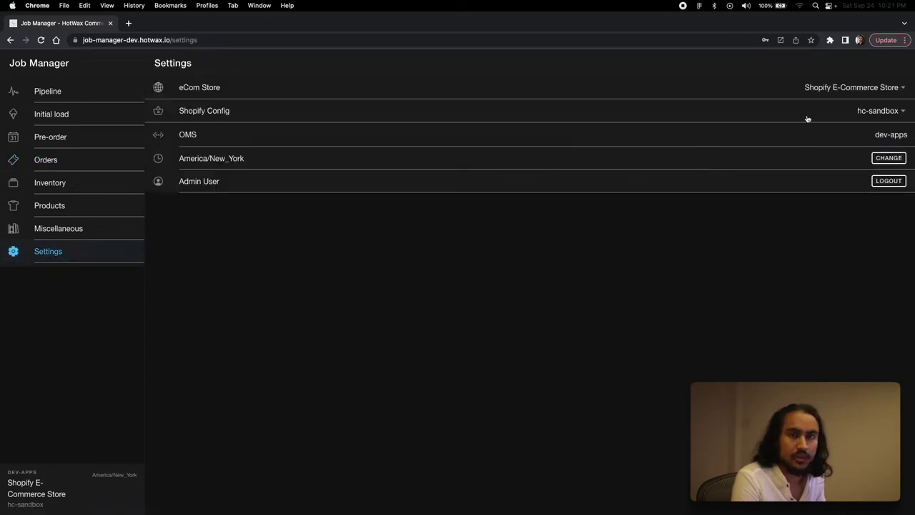
View the Products page and examine the New orders import job's details and schedule on the Orders page
{"action": "left_click", "coordinate": [52, 206]}
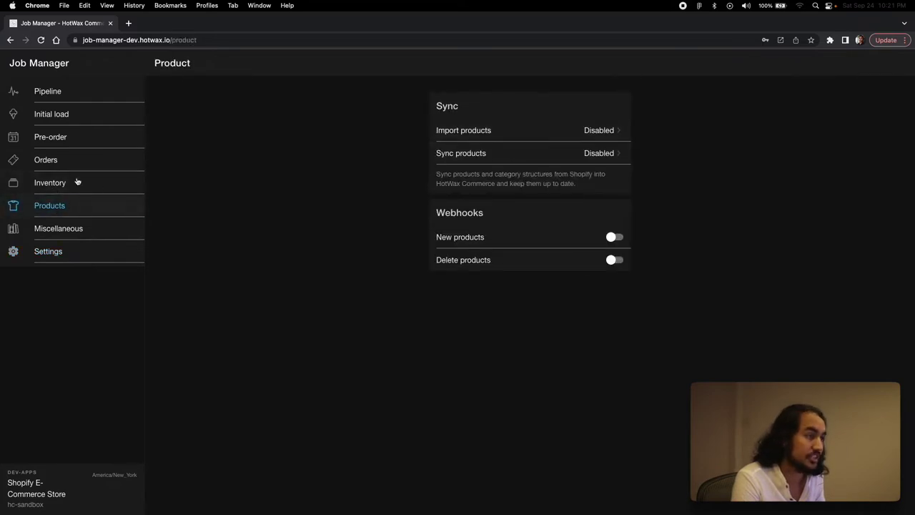
{"action": "left_click", "coordinate": [77, 154]}
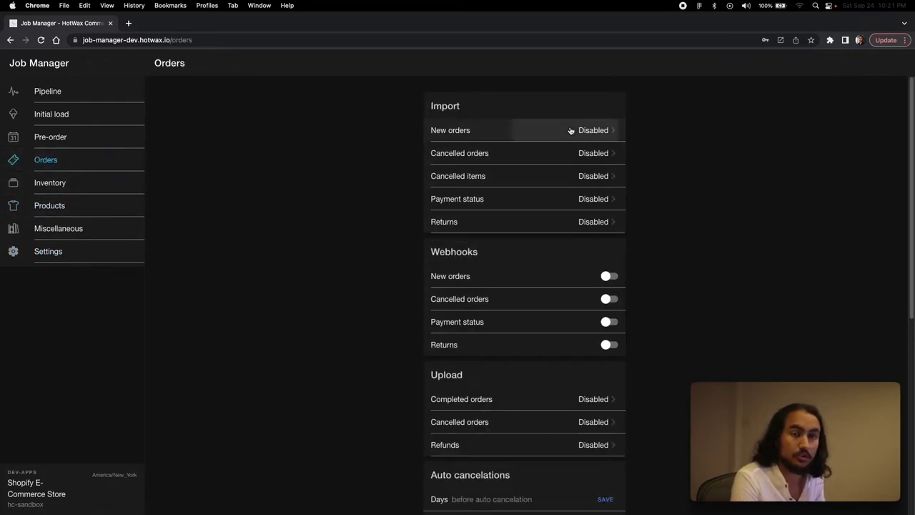
{"action": "left_click", "coordinate": [572, 129]}
{"action": "left_click", "coordinate": [716, 180]}
{"action": "left_click", "coordinate": [842, 171]}
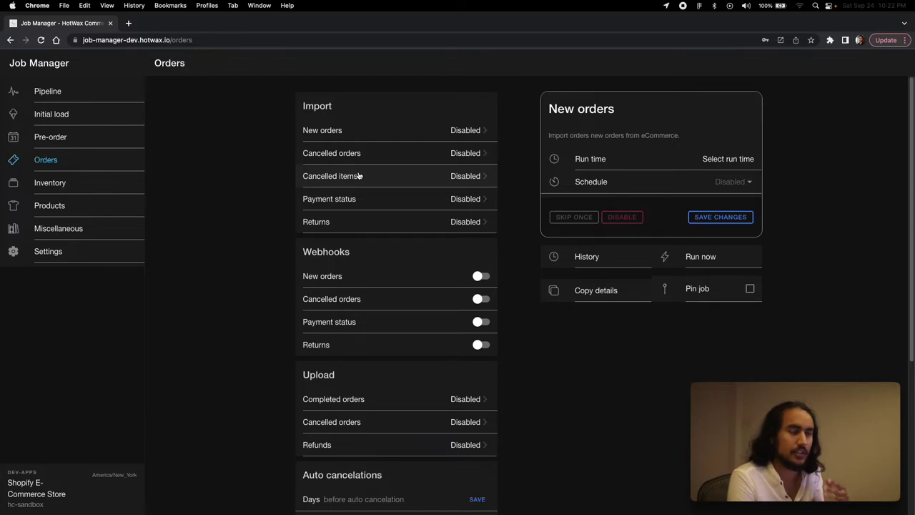
Review the Job Manager frames in Figma and reopen the live app's Settings page in Chrome for comparison
{"action": "key", "text": "super+Tab"}
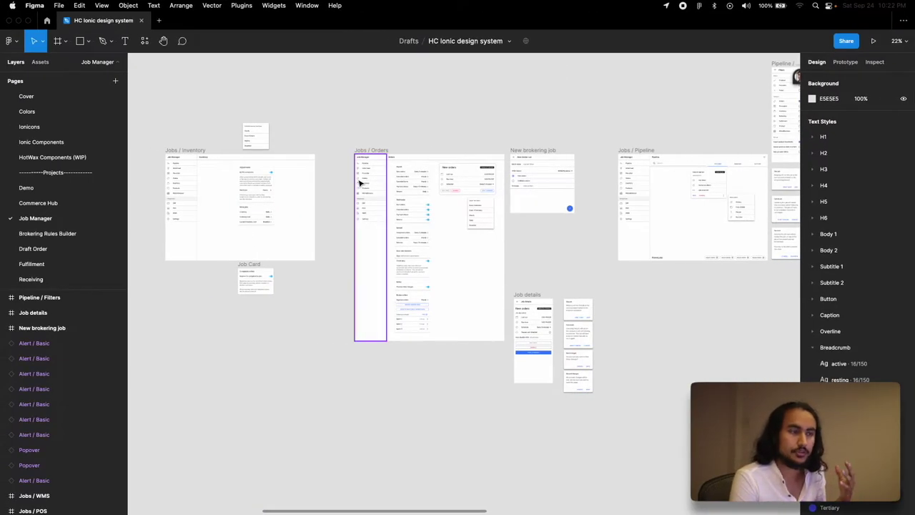
{"action": "scroll", "coordinate": [347, 240], "scroll_direction": "left", "scroll_amount": 10}
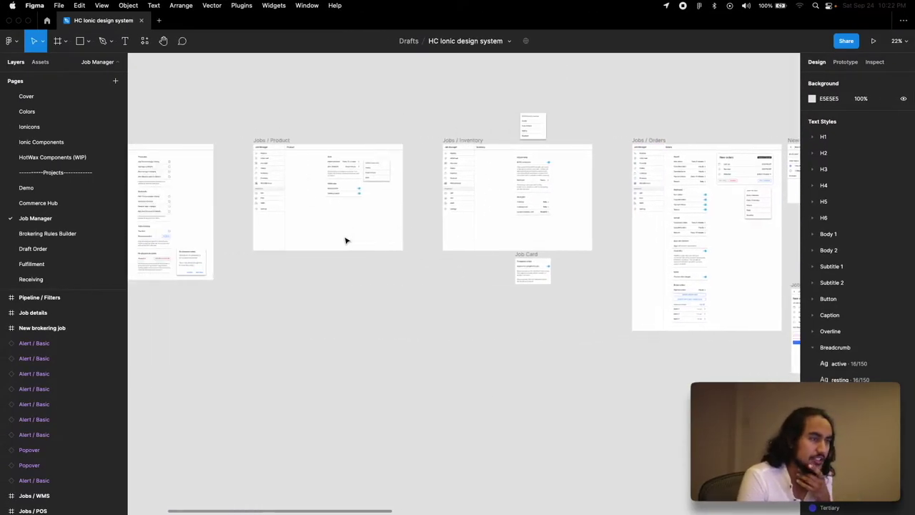
{"action": "key", "text": "super+Tab"}
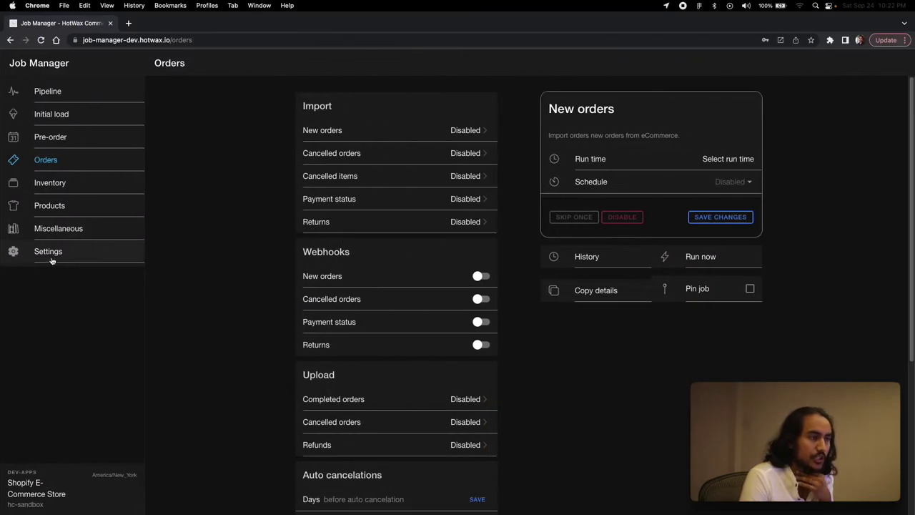
{"action": "left_click", "coordinate": [48, 254]}
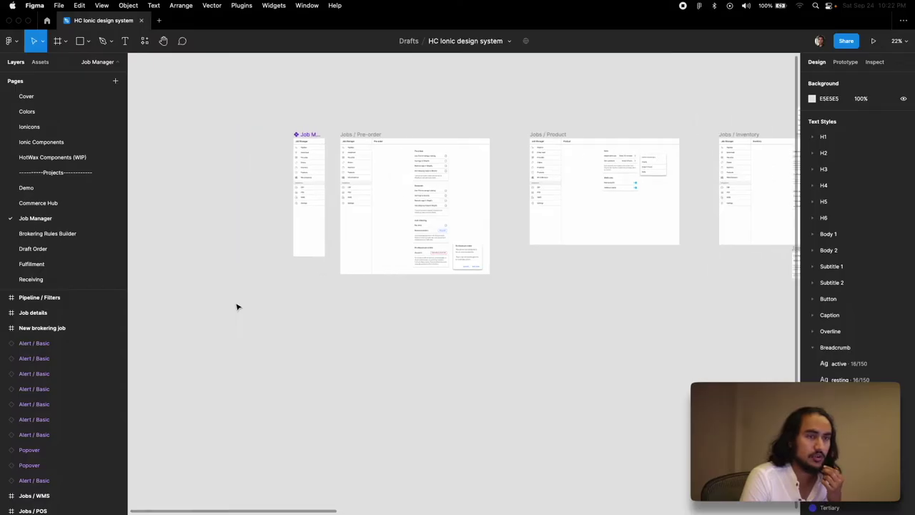
In Figma, rename the Integrations divider in the Job Manager / Menu component to "Bulk editor"
{"action": "scroll", "coordinate": [238, 307], "scroll_direction": "left", "scroll_amount": 3}
{"action": "scroll", "coordinate": [237, 305], "scroll_direction": "right", "scroll_amount": 5}
{"action": "scroll", "coordinate": [236, 305], "scroll_direction": "left", "scroll_amount": 3}
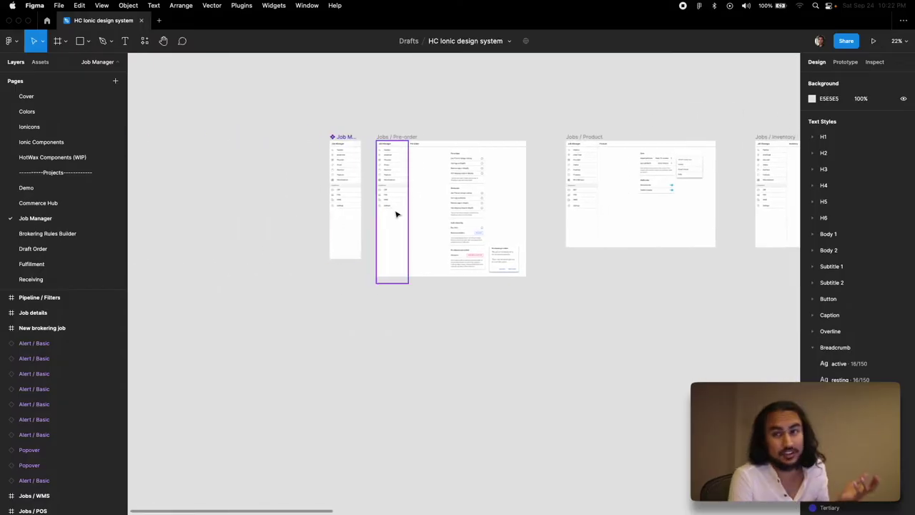
{"action": "scroll", "coordinate": [337, 166], "scroll_direction": "up", "scroll_amount": 5}
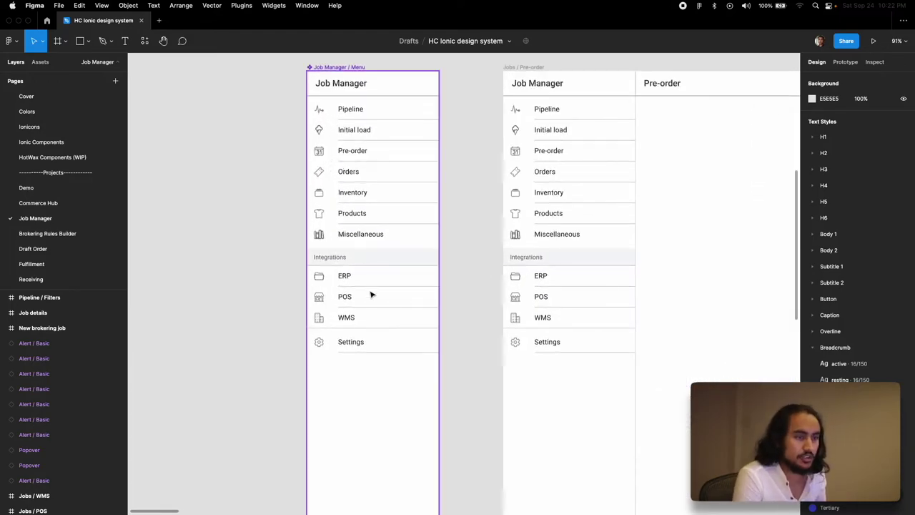
{"action": "double_click", "coordinate": [333, 257]}
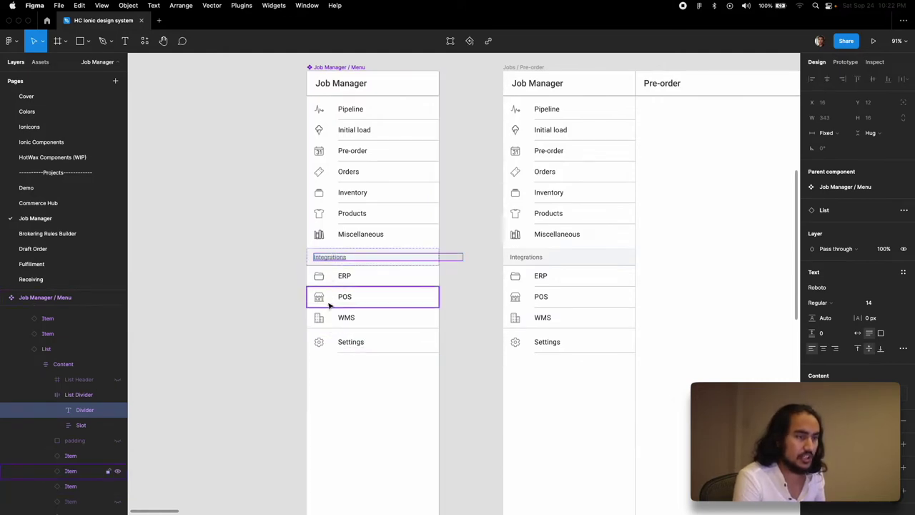
{"action": "double_click", "coordinate": [329, 256]}
{"action": "type", "text": "B"}
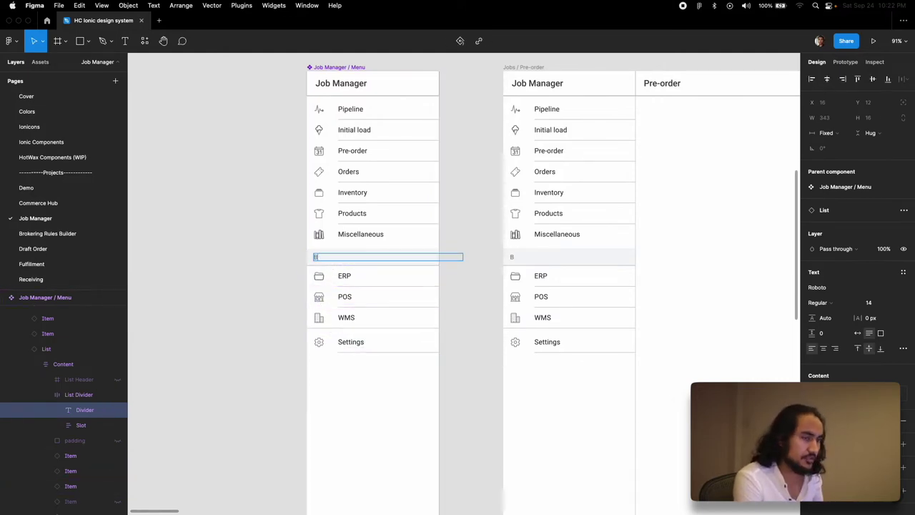
{"action": "type", "text": "ulk"}
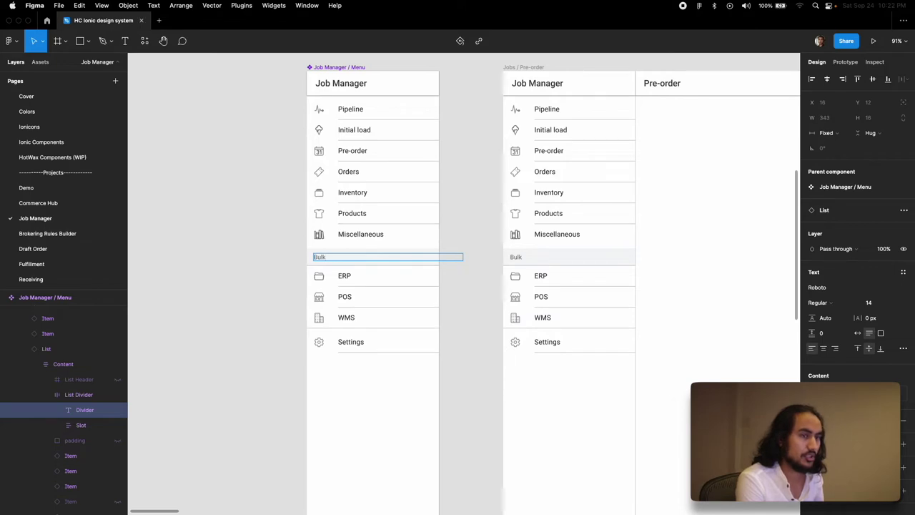
{"action": "type", "text": " edi"}
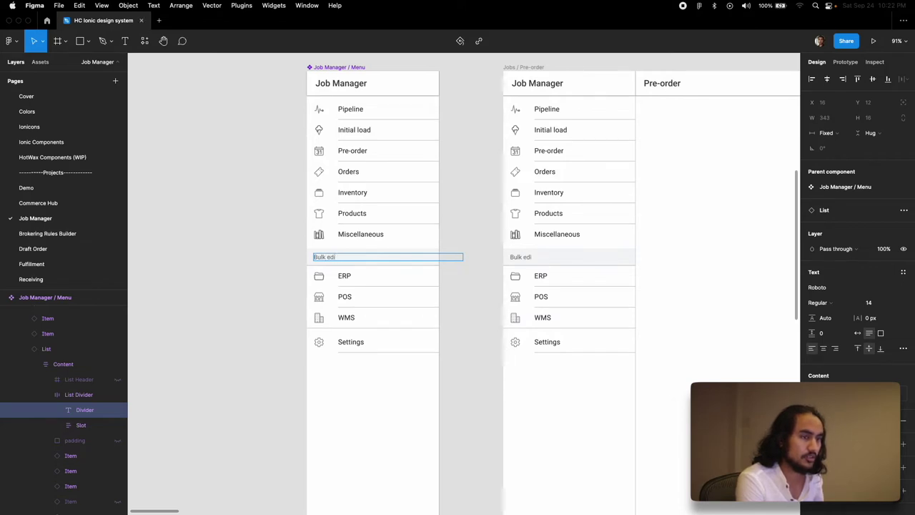
{"action": "type", "text": "tor"}
Rename the ERP menu item under the Bulk editor divider to "Schedule in bulk"
{"action": "left_click", "coordinate": [344, 275]}
{"action": "double_click", "coordinate": [346, 275]}
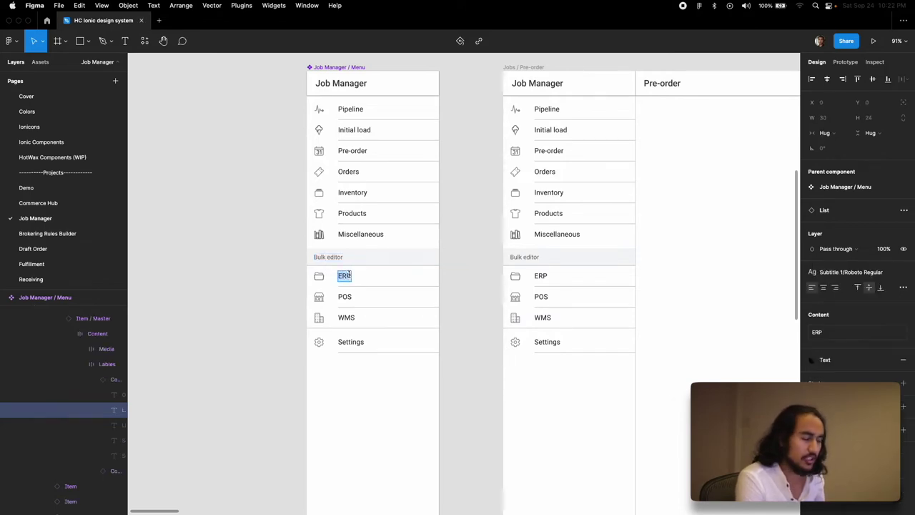
{"action": "type", "text": "S"}
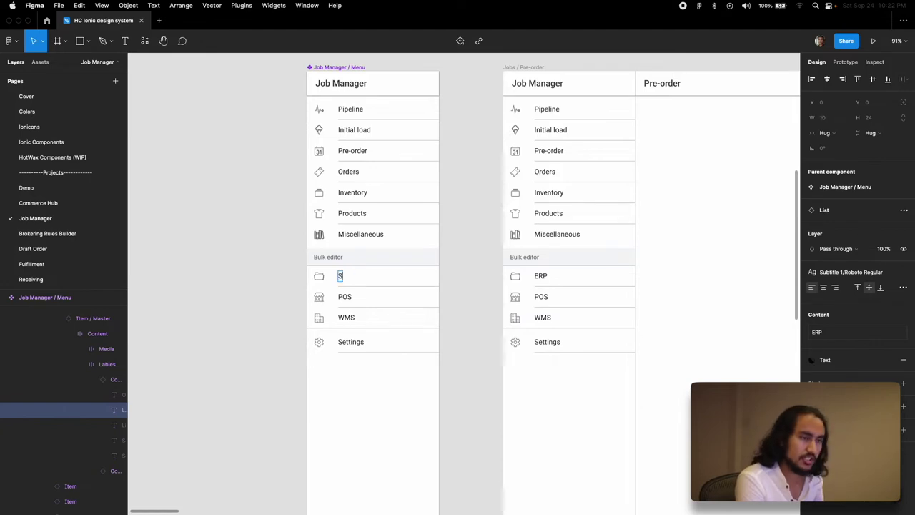
{"action": "type", "text": "chedule In bulk"}
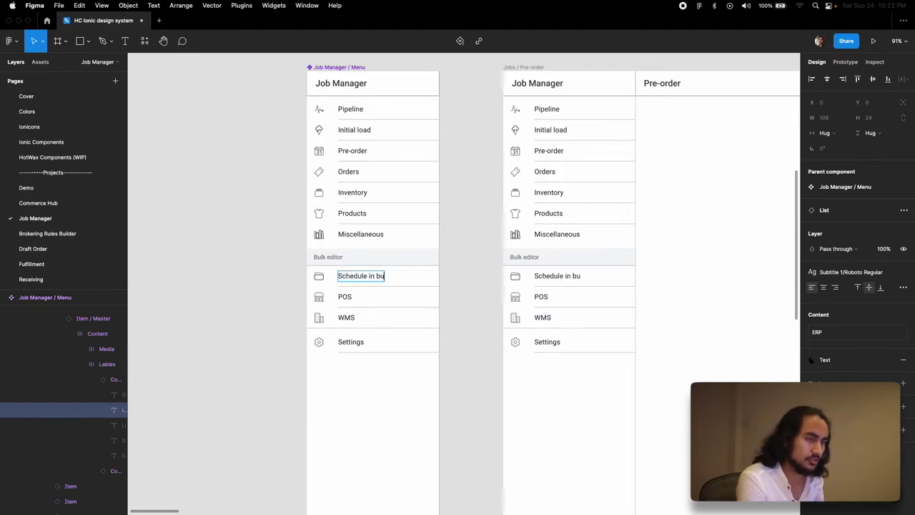
Select the nested folder-open-outline icon of the Schedule in bulk item and widen the layer list to read its layer names
{"action": "left_click", "coordinate": [319, 279]}
{"action": "double_click", "coordinate": [319, 279]}
{"action": "double_click", "coordinate": [319, 279]}
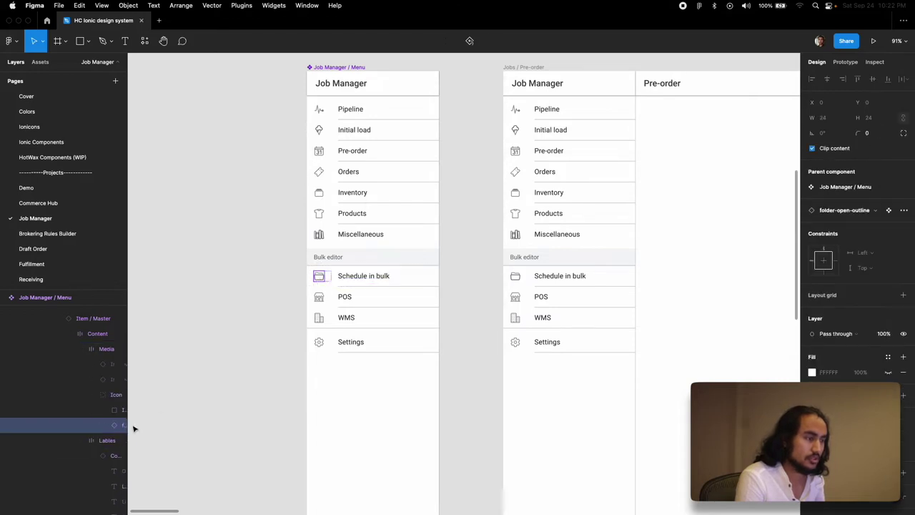
{"action": "scroll", "coordinate": [126, 427], "scroll_direction": "up", "scroll_amount": 4}
{"action": "left_click_drag", "start_coordinate": [127, 423], "coordinate": [198, 421]}
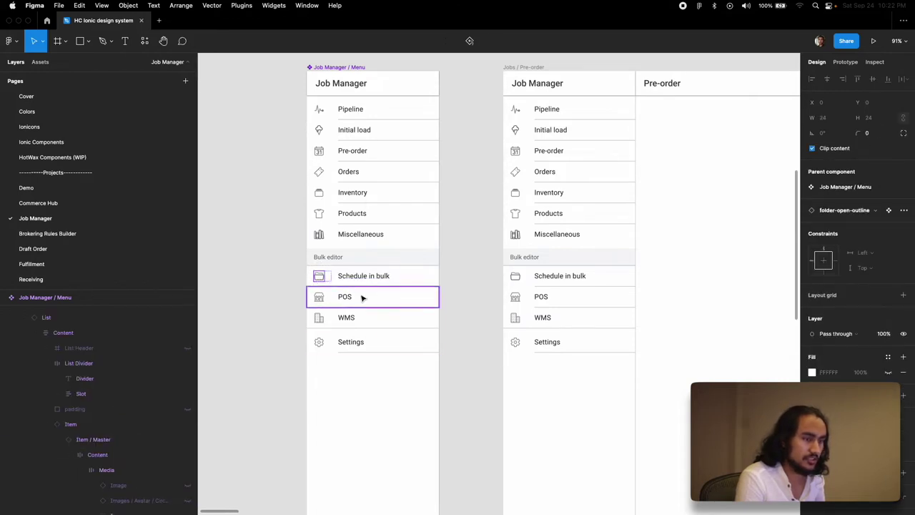
{"action": "scroll", "coordinate": [127, 419], "scroll_direction": "down", "scroll_amount": 4}
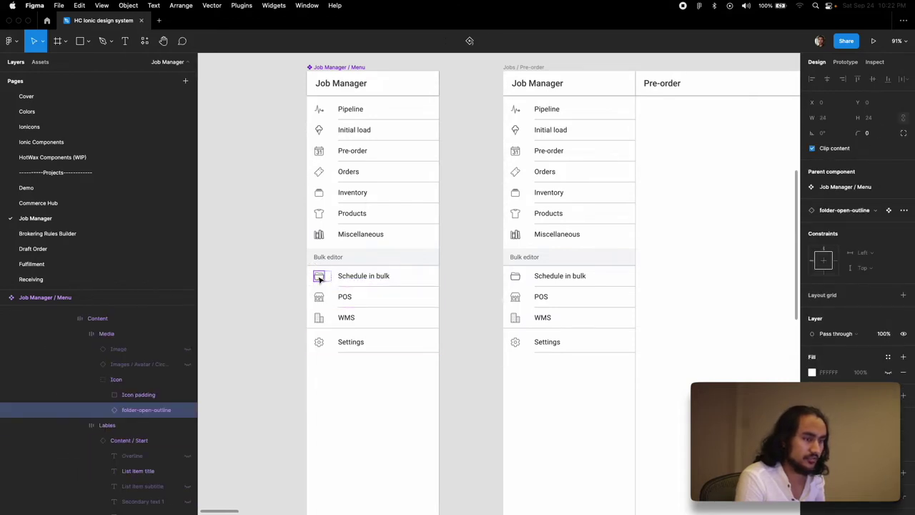
Remove the POS and WMS items from the Job Manager / Menu component
{"action": "left_click", "coordinate": [354, 297]}
{"action": "left_click", "coordinate": [350, 319], "text": "shift"}
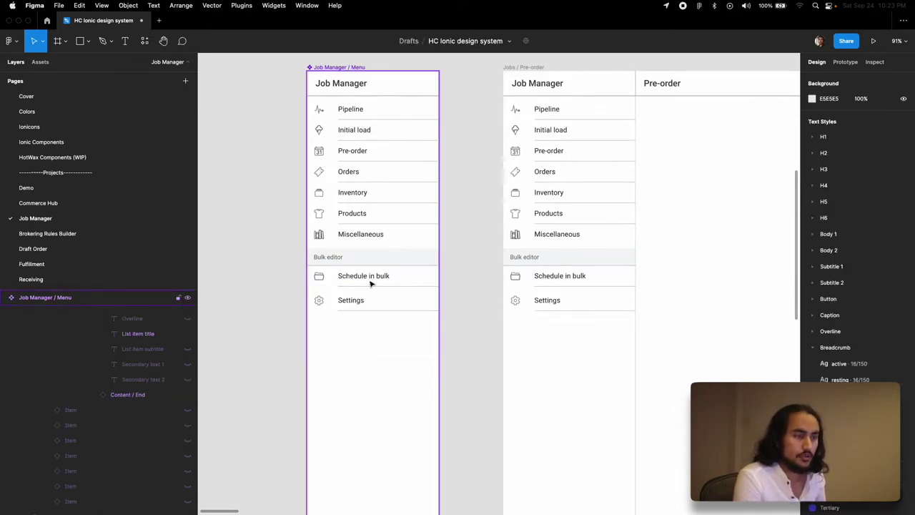
Select the nested folder icon of the Schedule in bulk menu item and open its instance swap list
{"action": "left_click", "coordinate": [334, 281]}
{"action": "double_click", "coordinate": [319, 279]}
{"action": "double_click", "coordinate": [319, 279]}
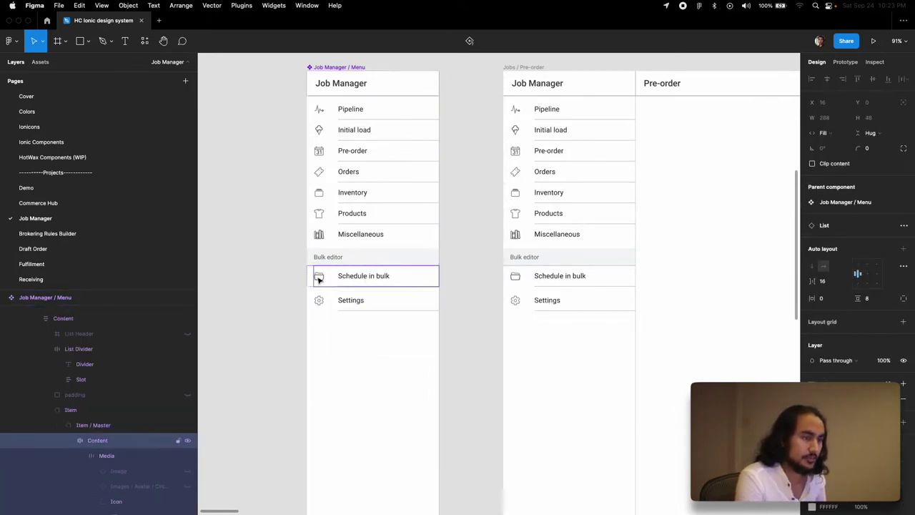
{"action": "double_click", "coordinate": [319, 279]}
{"action": "double_click", "coordinate": [319, 278]}
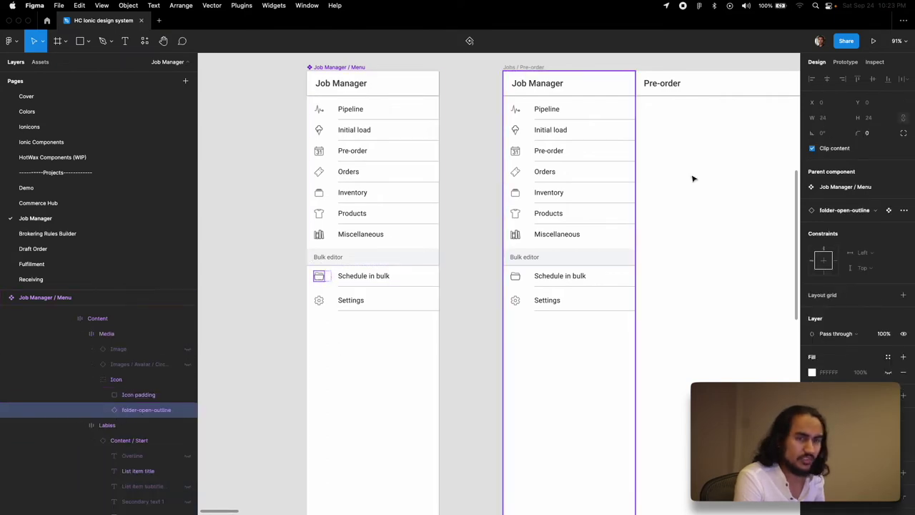
{"action": "left_click", "coordinate": [847, 210]}
Switch to Chrome, open the Ionicons site and browse its outline app icons, checking thunderstorm-outline and terminal-outline as candidates
{"action": "key", "text": "super+Tab"}
{"action": "key", "text": "super+t"}
{"action": "type", "text": "ionicons"}
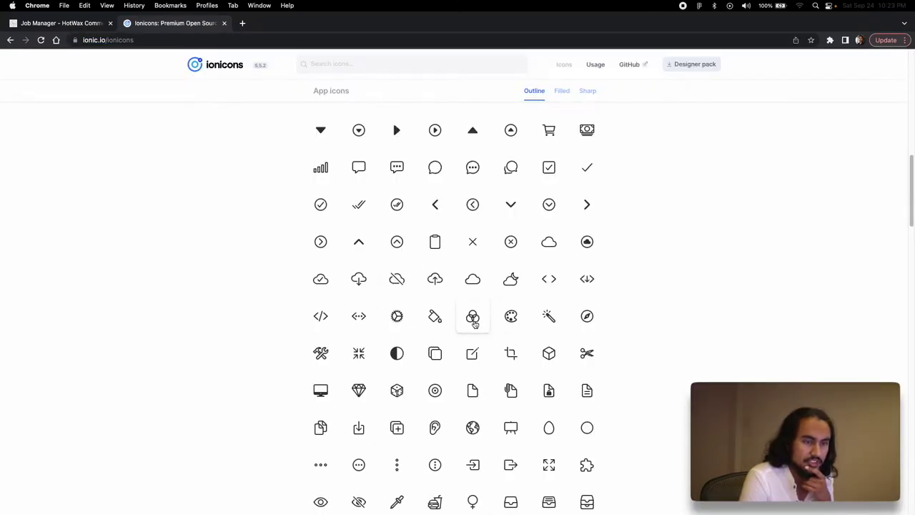
{"action": "scroll", "coordinate": [485, 333], "scroll_direction": "down", "scroll_amount": 4}
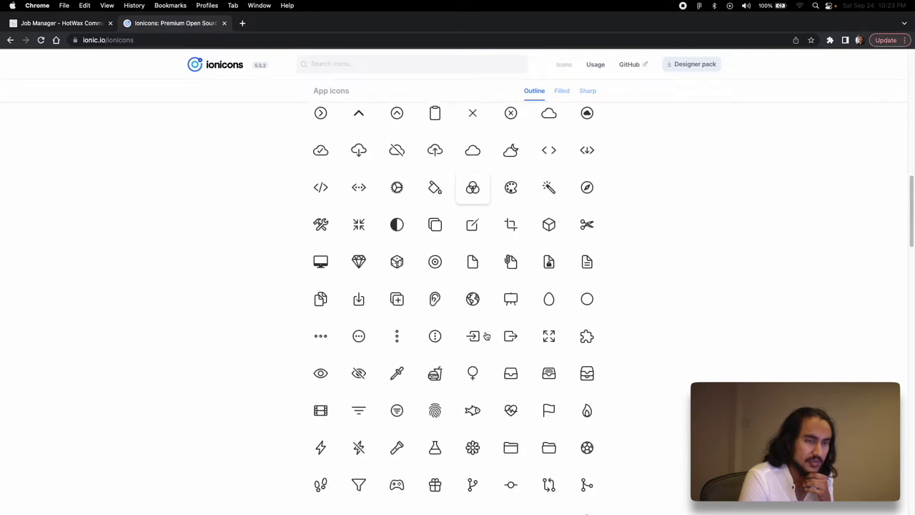
{"action": "scroll", "coordinate": [470, 297], "scroll_direction": "down", "scroll_amount": 2}
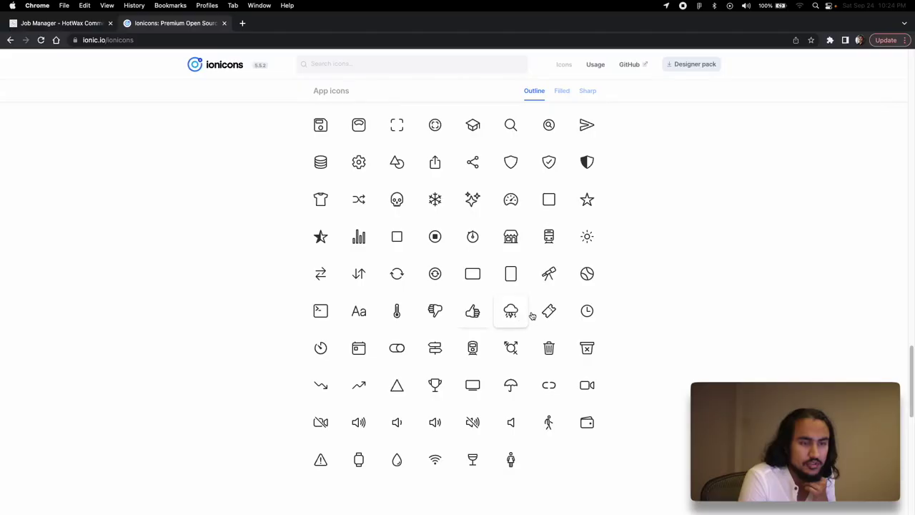
{"action": "left_click", "coordinate": [514, 317]}
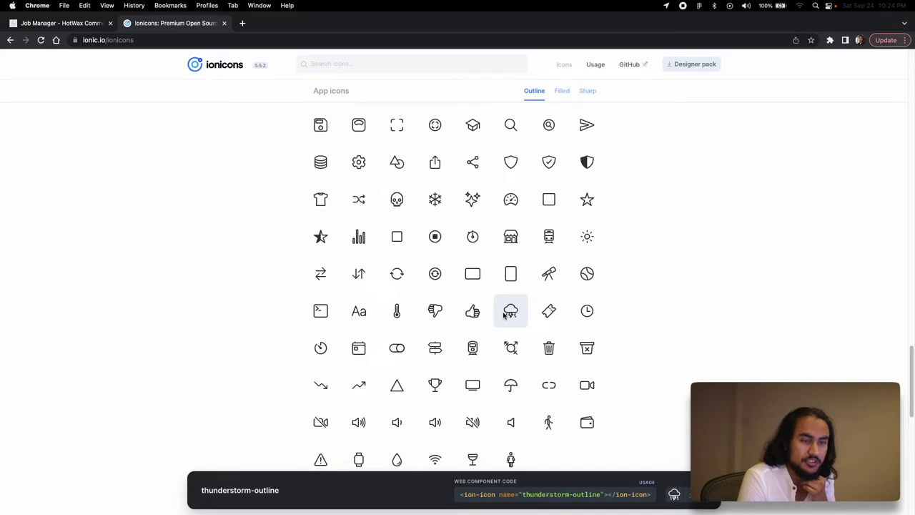
{"action": "scroll", "coordinate": [504, 315], "scroll_direction": "down", "scroll_amount": 1}
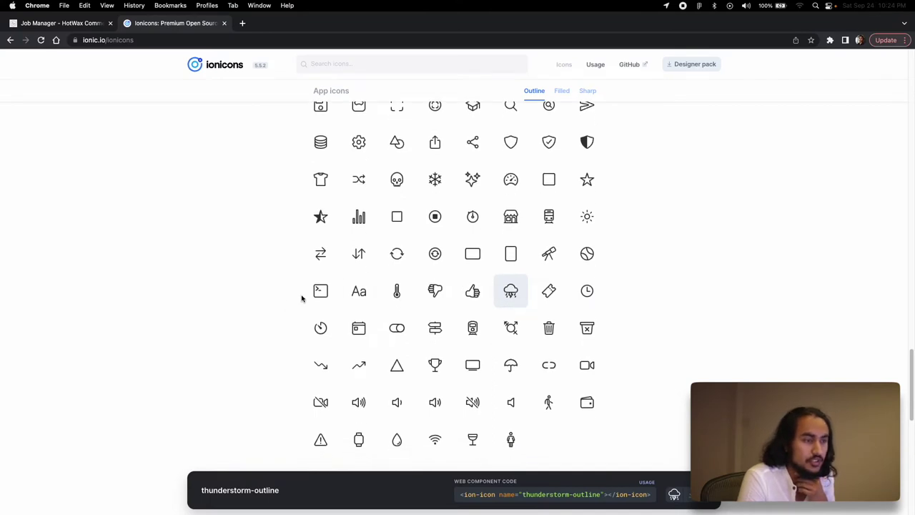
{"action": "left_click", "coordinate": [318, 298]}
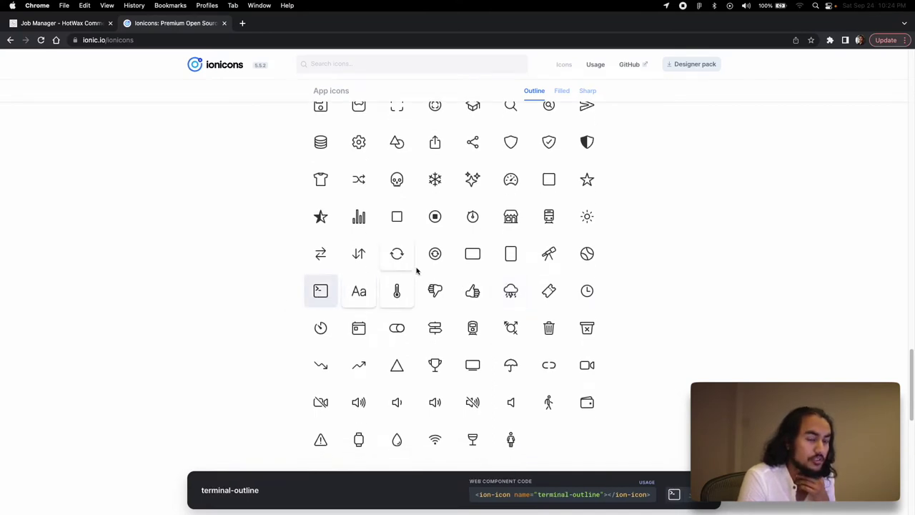
{"action": "scroll", "coordinate": [417, 271], "scroll_direction": "up", "scroll_amount": 5}
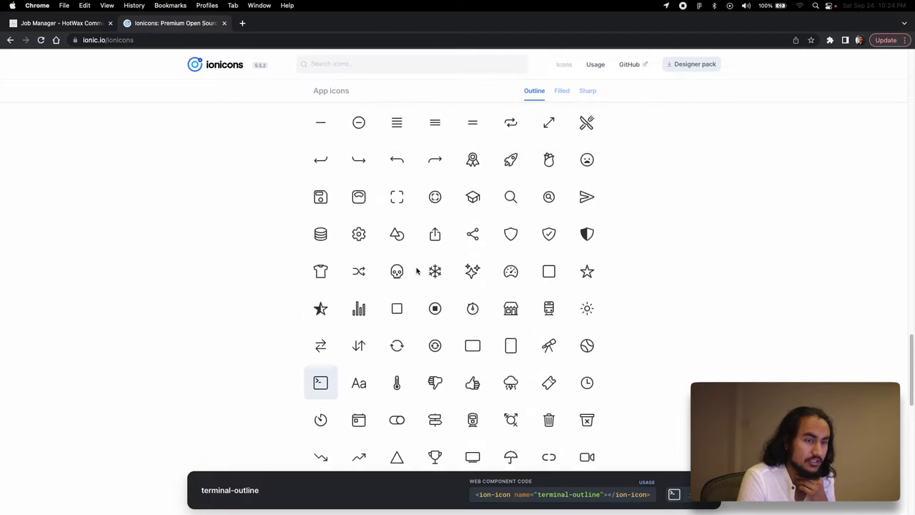
{"action": "scroll", "coordinate": [417, 270], "scroll_direction": "up", "scroll_amount": 10}
{"action": "scroll", "coordinate": [551, 307], "scroll_direction": "down", "scroll_amount": 10}
Return to Figma and swap the Schedule in bulk item's icon for terminal-outline
{"action": "key", "text": "ctrl+Left"}
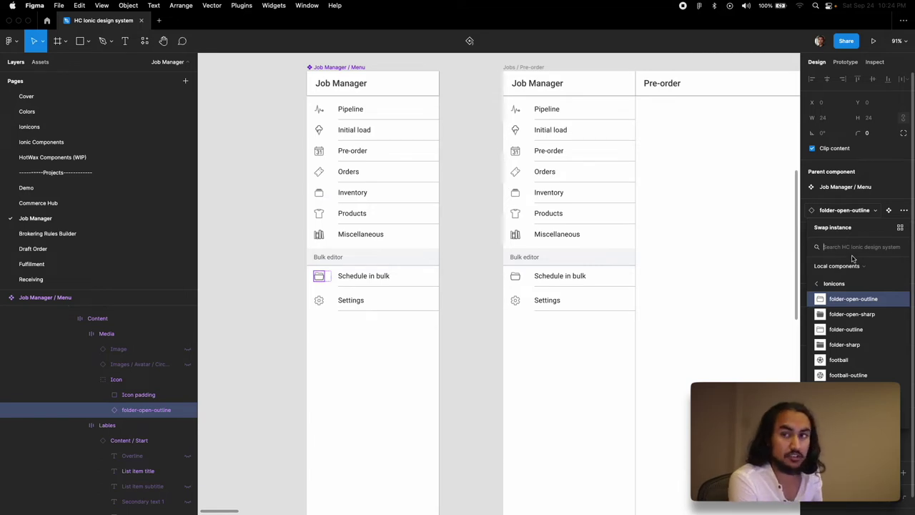
{"action": "type", "text": "terminal"}
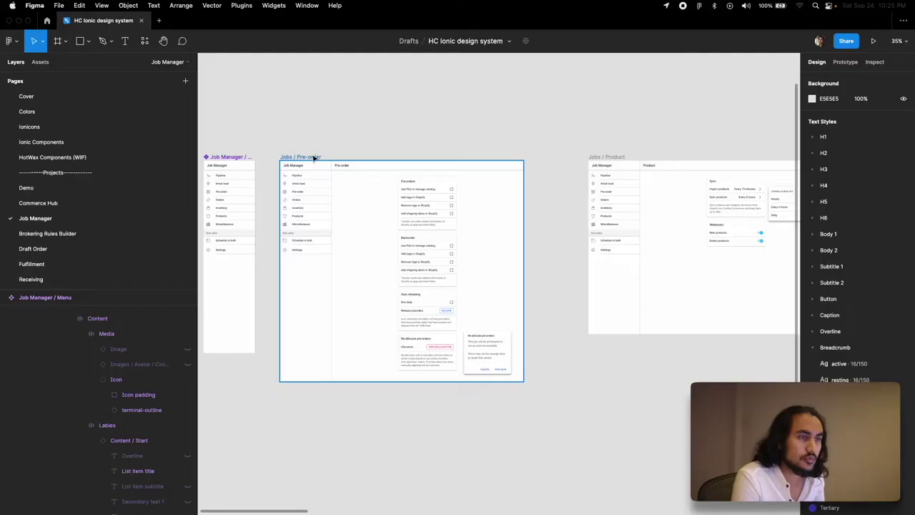
Duplicate the Jobs / Pre-order frame below the original and rename the copy "Jobs / Bulk editor"
{"action": "left_click", "coordinate": [314, 158]}
{"action": "left_click_drag", "start_coordinate": [315, 158], "coordinate": [339, 198]}
{"action": "scroll", "coordinate": [327, 281], "scroll_direction": "down", "scroll_amount": 5}
{"action": "scroll", "coordinate": [397, 232], "scroll_direction": "up", "scroll_amount": 3}
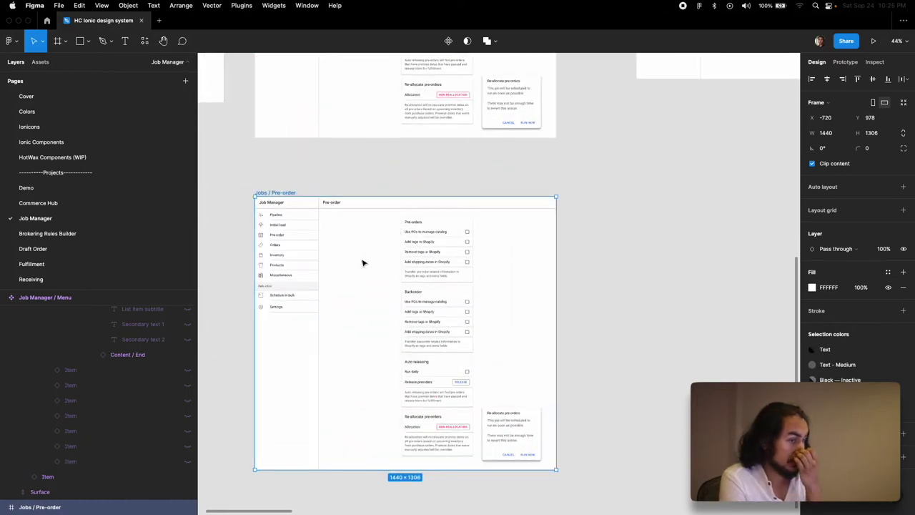
{"action": "scroll", "coordinate": [376, 236], "scroll_direction": "up", "scroll_amount": 3}
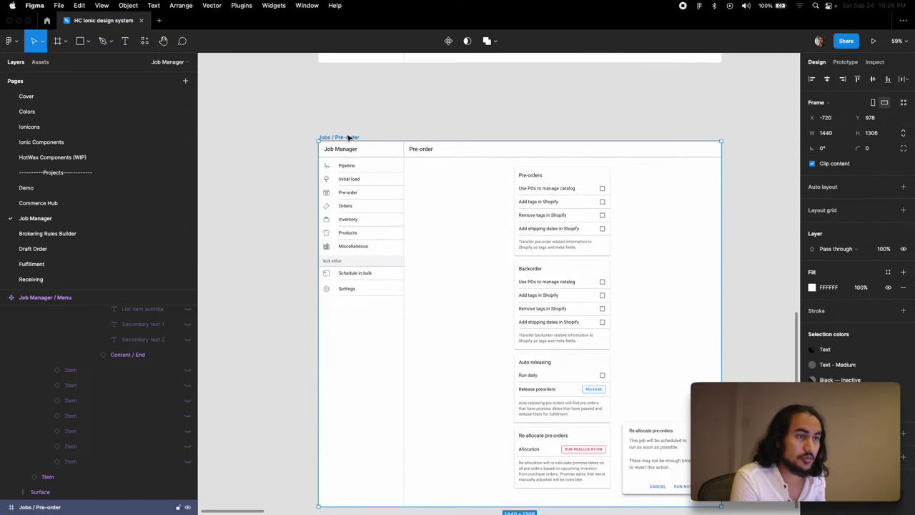
{"action": "left_click", "coordinate": [441, 110]}
{"action": "scroll", "coordinate": [401, 178], "scroll_direction": "right", "scroll_amount": 3}
{"action": "scroll", "coordinate": [401, 179], "scroll_direction": "down", "scroll_amount": 2}
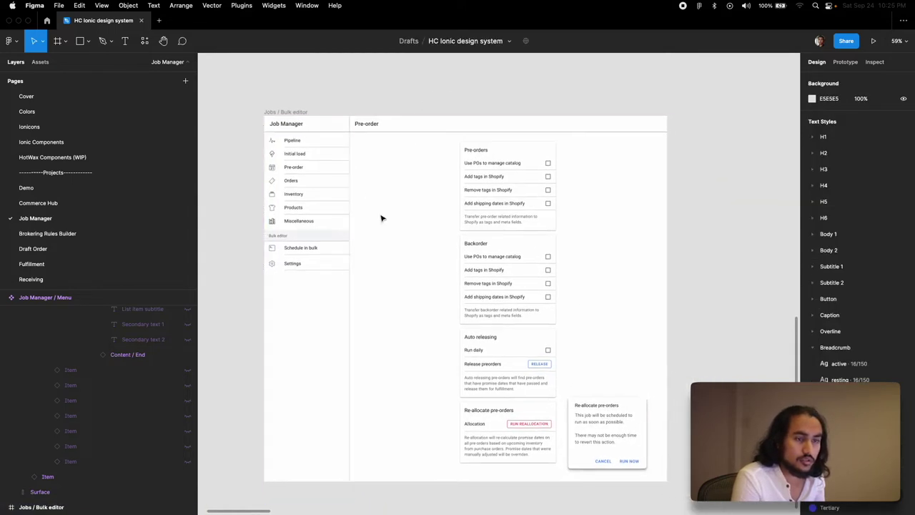
Delete the job cards and the re-allocate alert from the Jobs / Bulk editor frame and retitle its toolbar "Schedule in bulk"
{"action": "scroll", "coordinate": [381, 218], "scroll_direction": "right", "scroll_amount": 2}
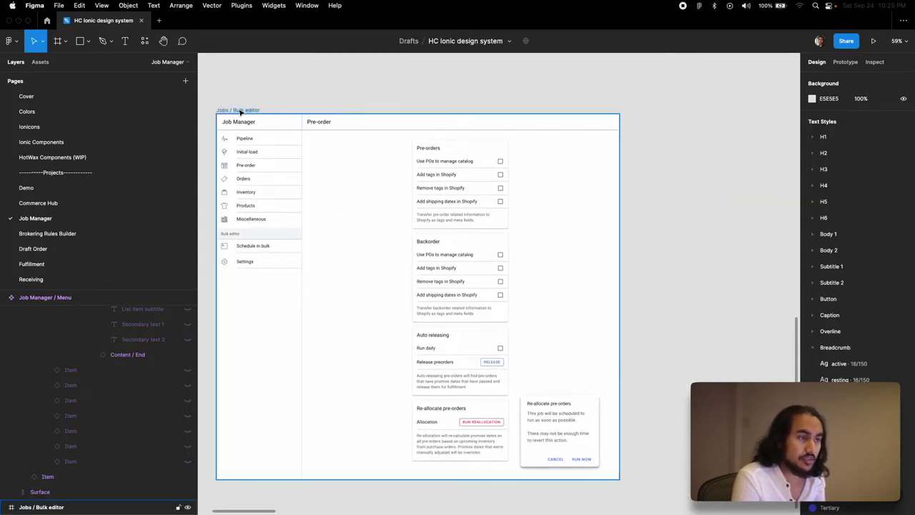
{"action": "scroll", "coordinate": [341, 215], "scroll_direction": "up", "scroll_amount": 5}
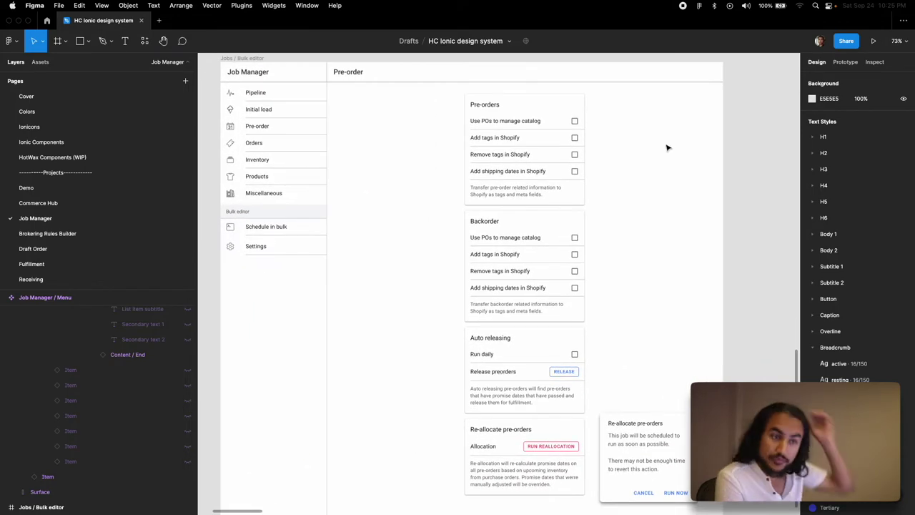
{"action": "scroll", "coordinate": [666, 148], "scroll_direction": "down", "scroll_amount": 1}
{"action": "scroll", "coordinate": [667, 148], "scroll_direction": "left", "scroll_amount": 1}
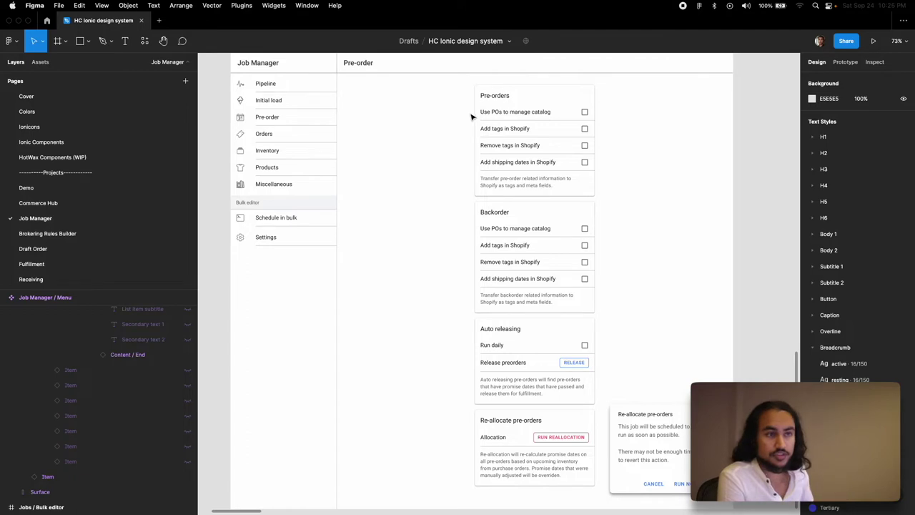
{"action": "left_click_drag", "start_coordinate": [576, 253], "coordinate": [670, 436]}
{"action": "key", "text": "Delete"}
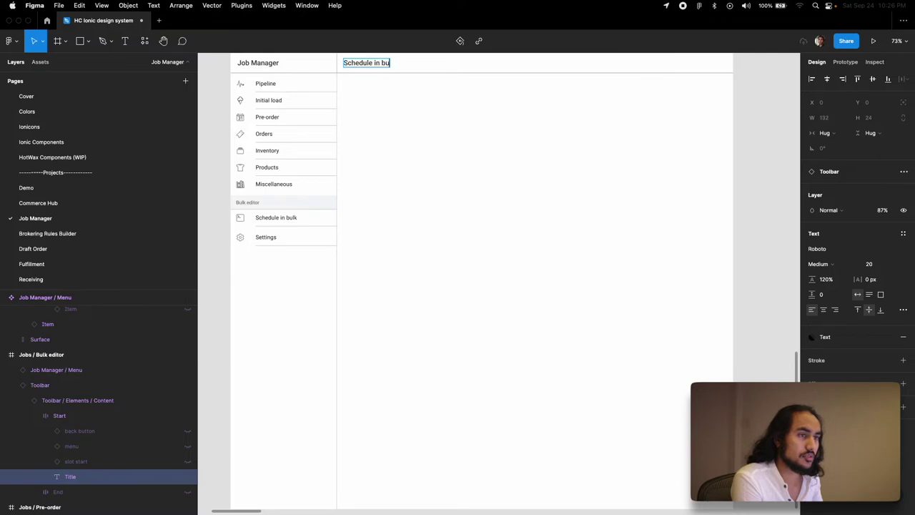
{"action": "key", "text": "Escape"}
{"action": "key", "text": "Escape"}
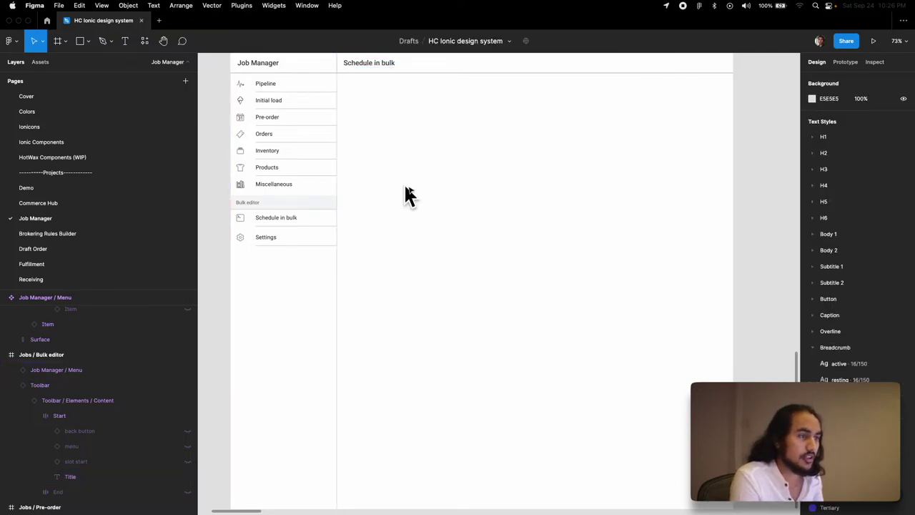
Copy the Pre-orders job card from the Jobs / Pre-order frame into the Jobs / Bulk editor frame and title it "Stores"
{"action": "scroll", "coordinate": [409, 195], "scroll_direction": "down", "scroll_amount": 1}
{"action": "scroll", "coordinate": [413, 199], "scroll_direction": "down", "scroll_amount": 6}
{"action": "scroll", "coordinate": [413, 198], "scroll_direction": "up", "scroll_amount": 4}
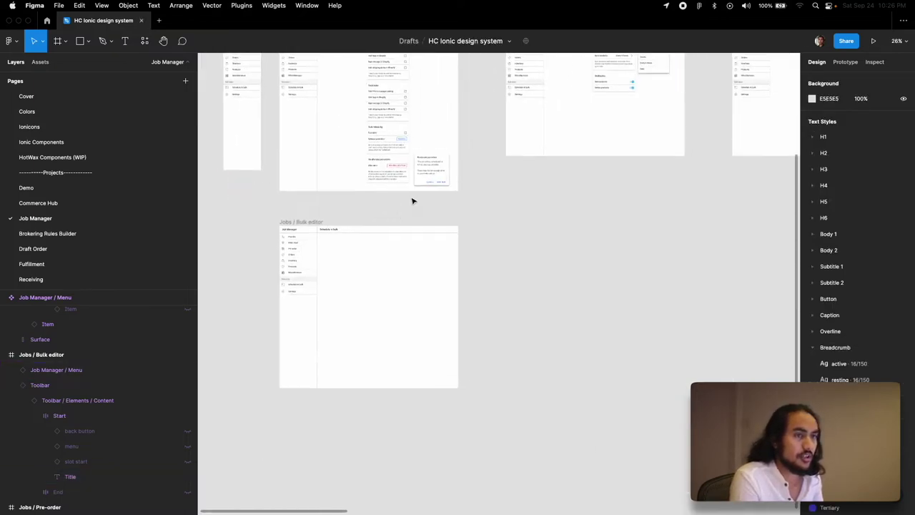
{"action": "left_click", "coordinate": [309, 110]}
{"action": "left_click_drag", "start_coordinate": [308, 105], "coordinate": [266, 314]}
{"action": "scroll", "coordinate": [265, 313], "scroll_direction": "up", "scroll_amount": 5}
{"action": "double_click", "coordinate": [315, 280]}
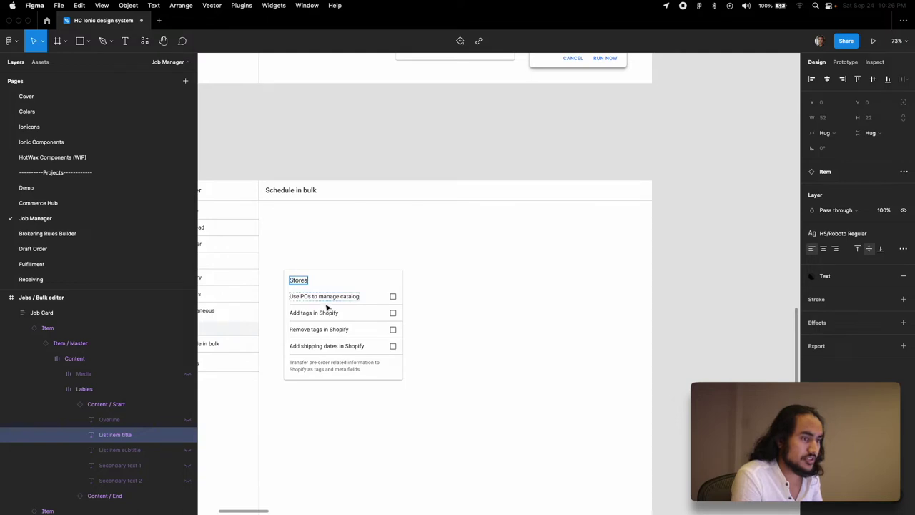
Rename the Stores card's first three items "<Store 1>", "<Store 2>" and "<Store 3>", and delete the fourth checkbox item
{"action": "double_click", "coordinate": [330, 299]}
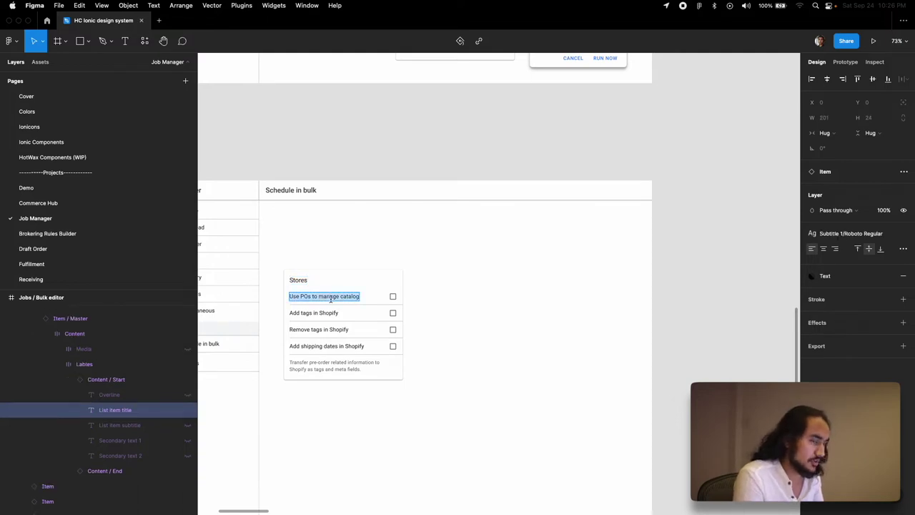
{"action": "key", "text": "BackSpace"}
{"action": "type", "text": "<Store "}
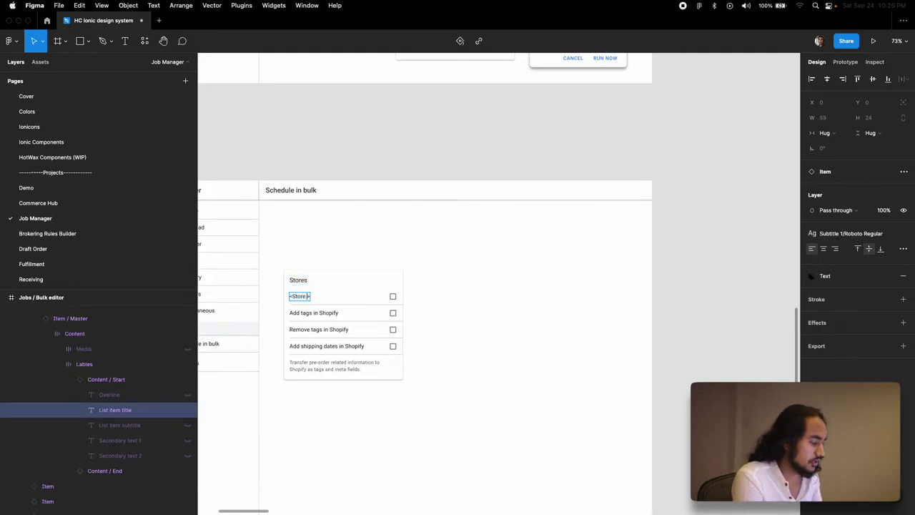
{"action": "type", "text": "1"}
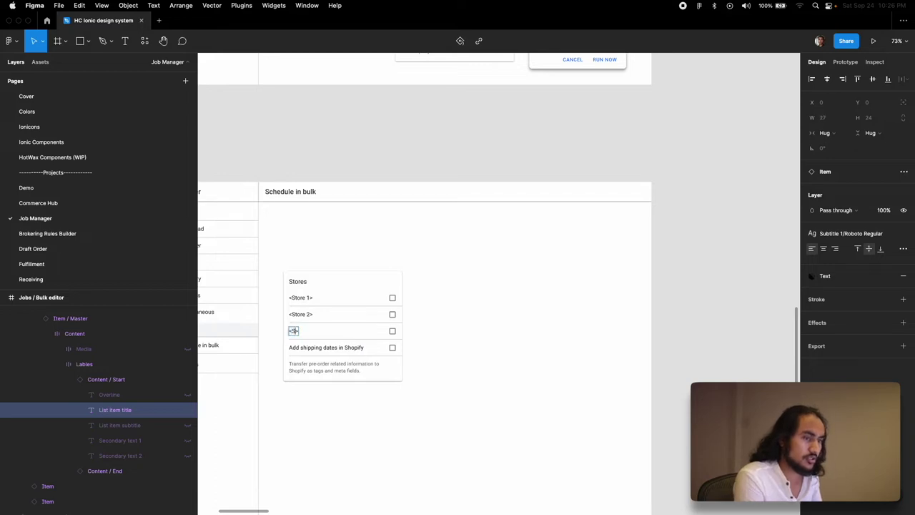
{"action": "left_click", "coordinate": [358, 354]}
{"action": "left_click", "coordinate": [372, 348]}
{"action": "key", "text": "Delete"}
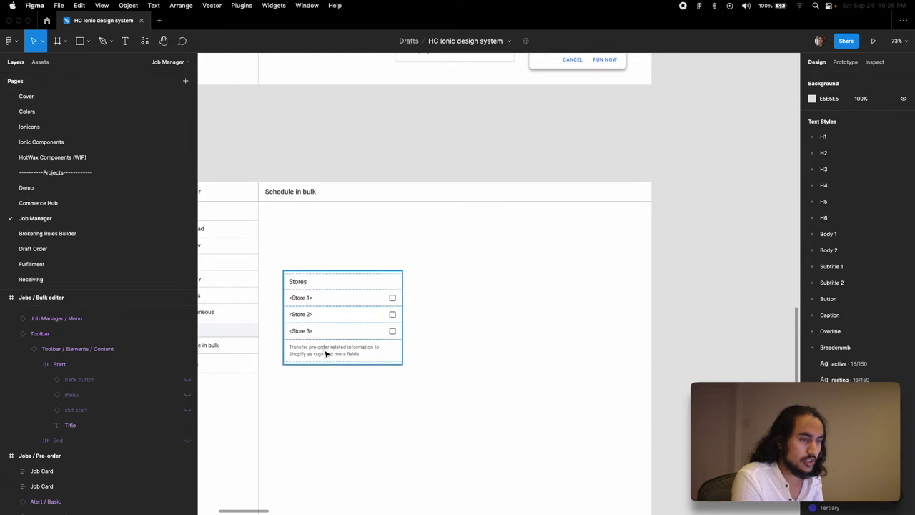
Replace the Stores card's description with the text copied from the Store settings card on the Preorder Managment page
{"action": "double_click", "coordinate": [326, 353]}
{"action": "scroll", "coordinate": [365, 370], "scroll_direction": "up", "scroll_amount": 5}
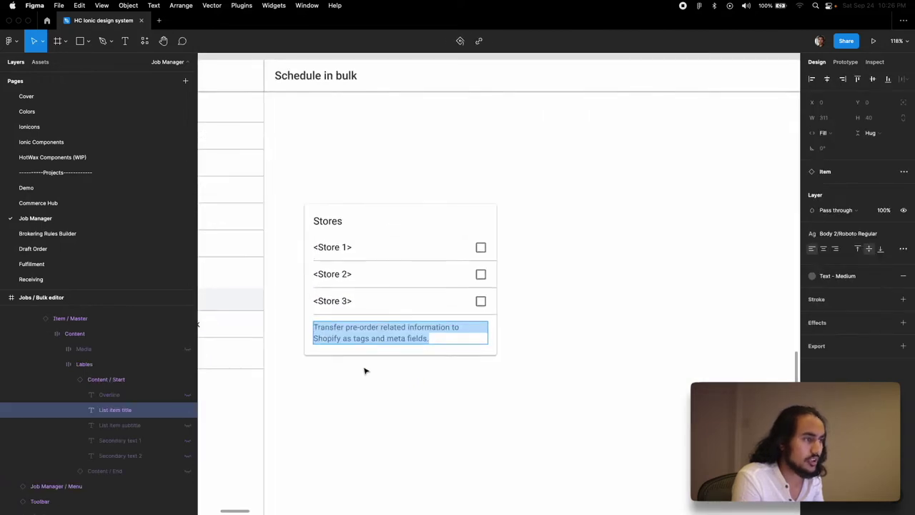
{"action": "scroll", "coordinate": [100, 215], "scroll_direction": "down", "scroll_amount": 5}
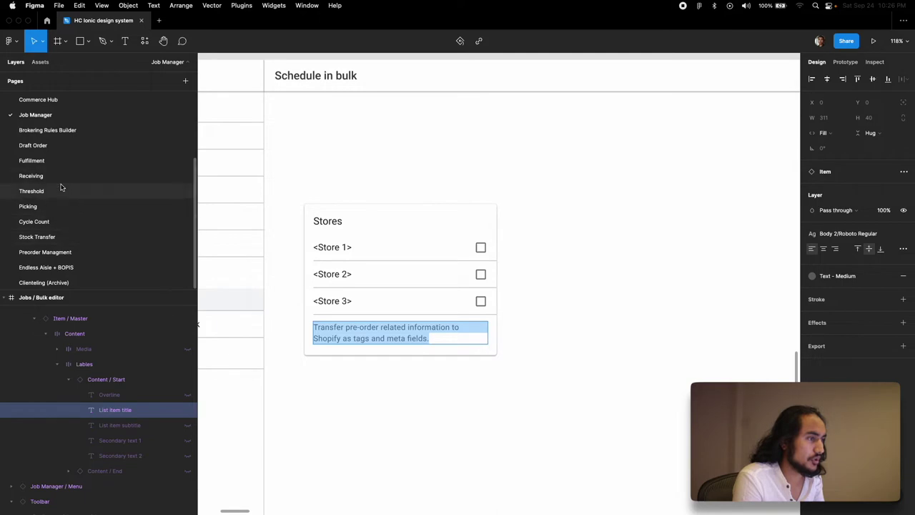
{"action": "left_click", "coordinate": [66, 254]}
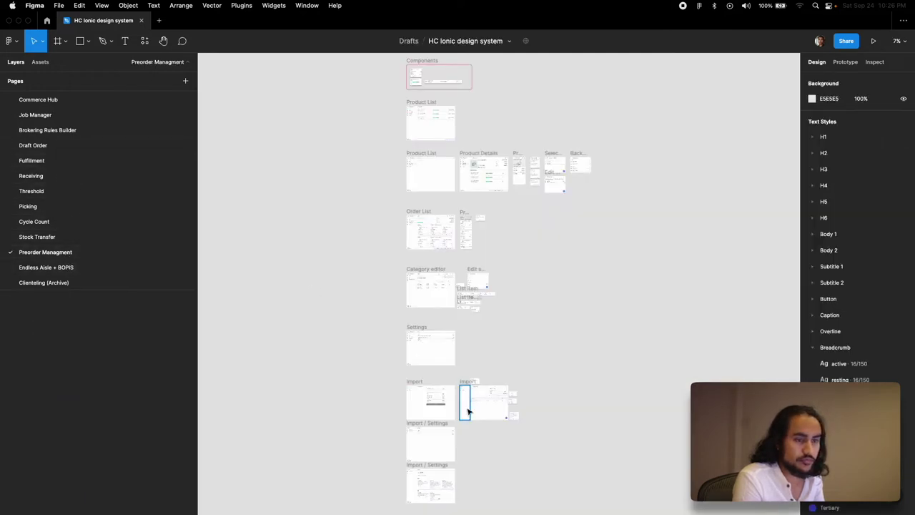
{"action": "scroll", "coordinate": [435, 481], "scroll_direction": "up", "scroll_amount": 10}
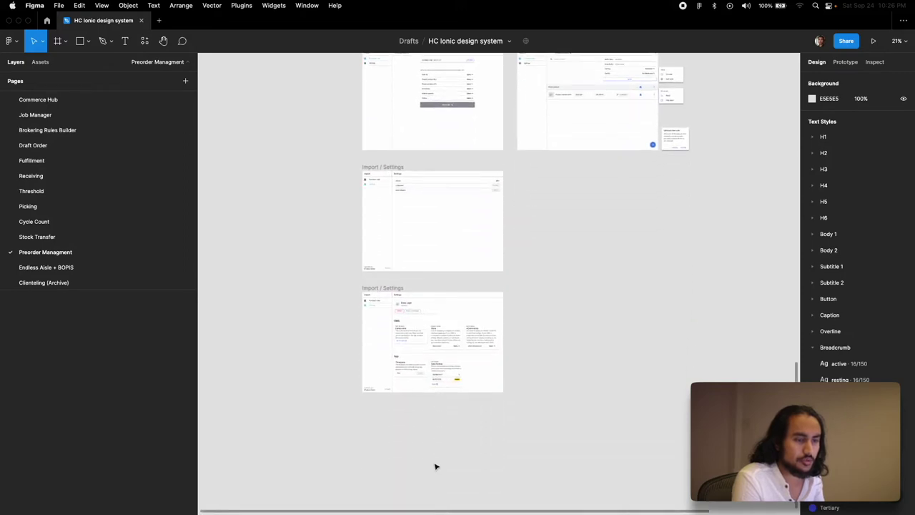
{"action": "scroll", "coordinate": [444, 326], "scroll_direction": "up", "scroll_amount": 4}
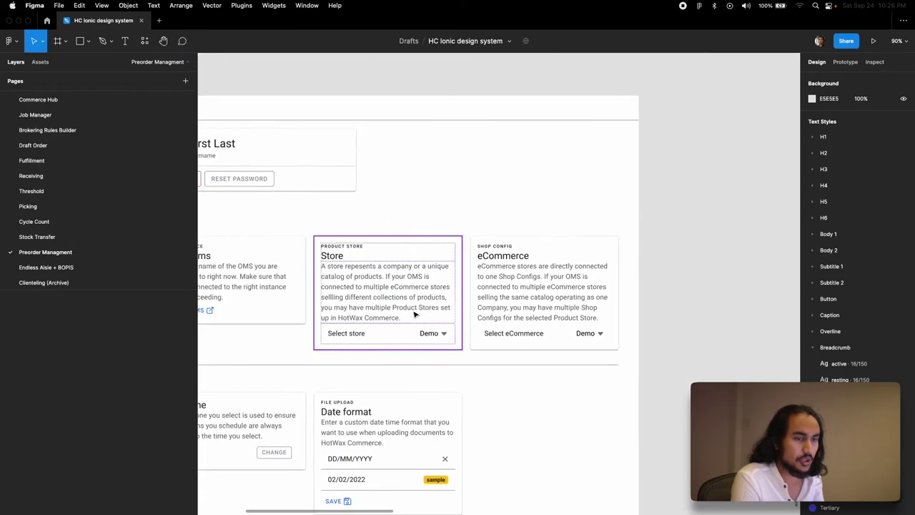
{"action": "left_click", "coordinate": [390, 304]}
{"action": "double_click", "coordinate": [373, 290]}
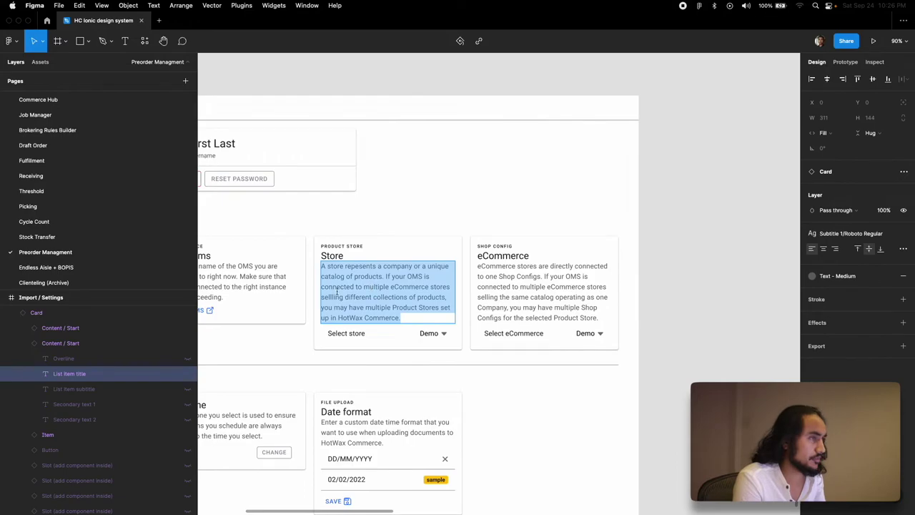
{"action": "left_click", "coordinate": [72, 114]}
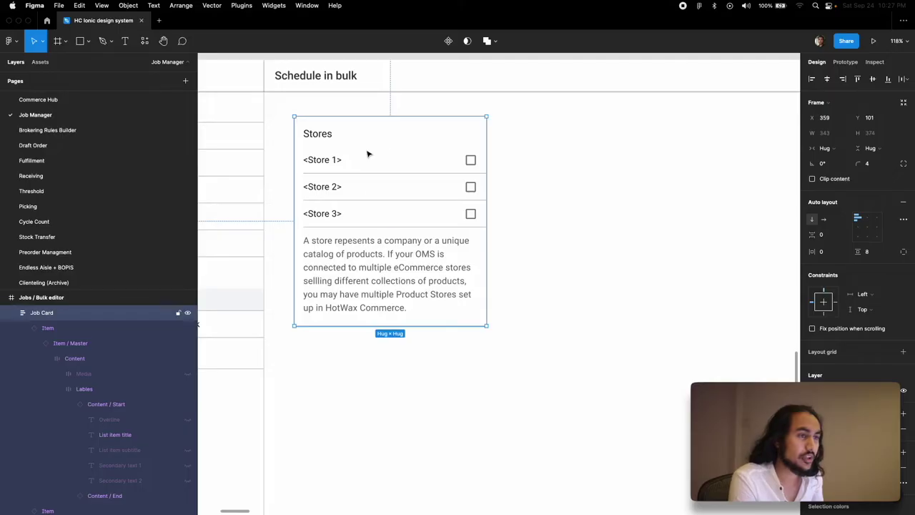
Duplicate the Stores card to the right of the original and give the copy the title "eCommerce" with its overline text shown
{"action": "left_click_drag", "start_coordinate": [377, 164], "coordinate": [569, 183]}
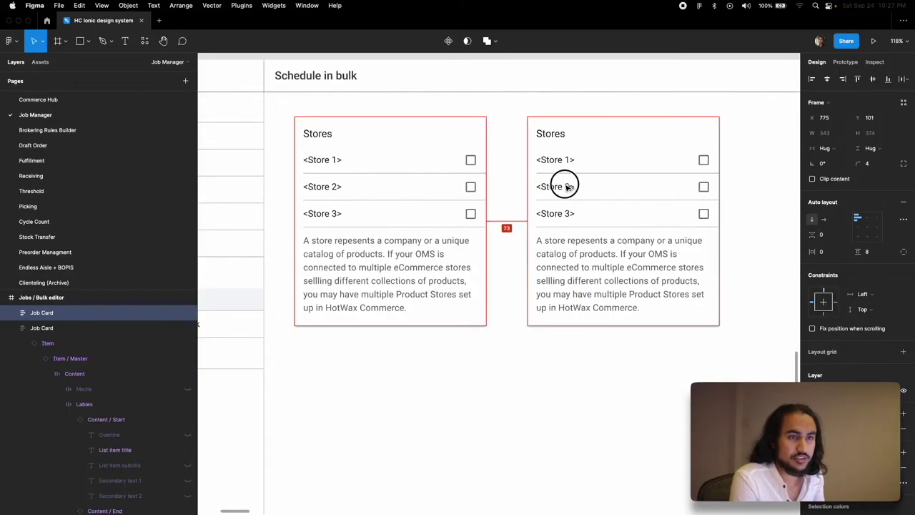
{"action": "left_click", "coordinate": [538, 132], "text": "super"}
{"action": "double_click", "coordinate": [542, 133]}
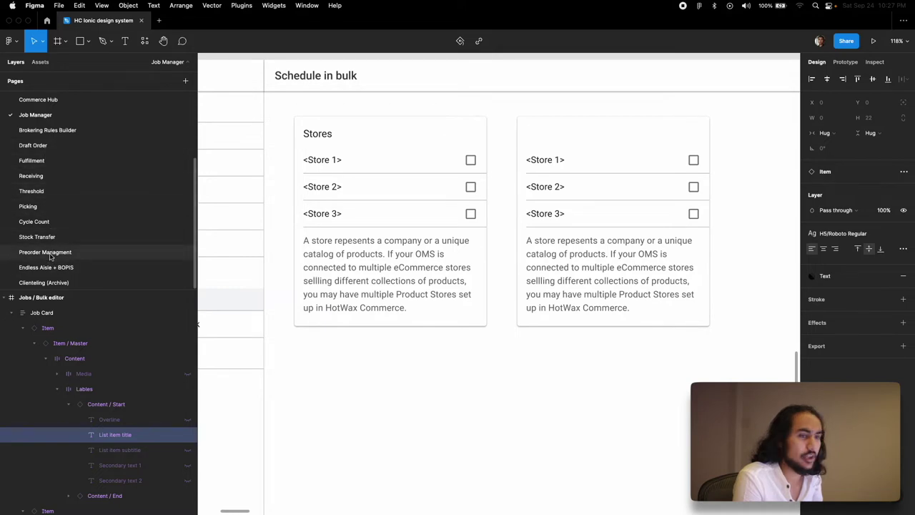
{"action": "left_click", "coordinate": [91, 254]}
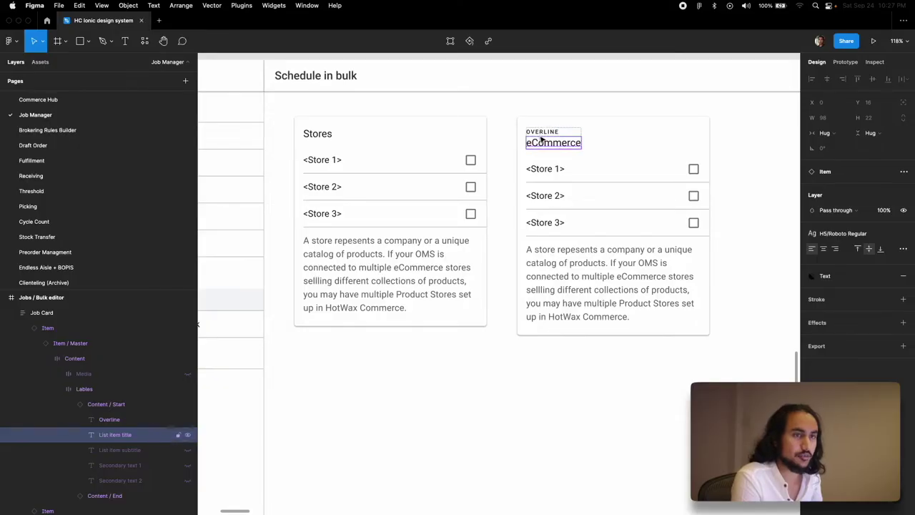
Set the eCommerce card's overline to "SHOP CONFIG", then show the Stores card's overline and set it to "PRODUCT STORE"
{"action": "left_click", "coordinate": [540, 133]}
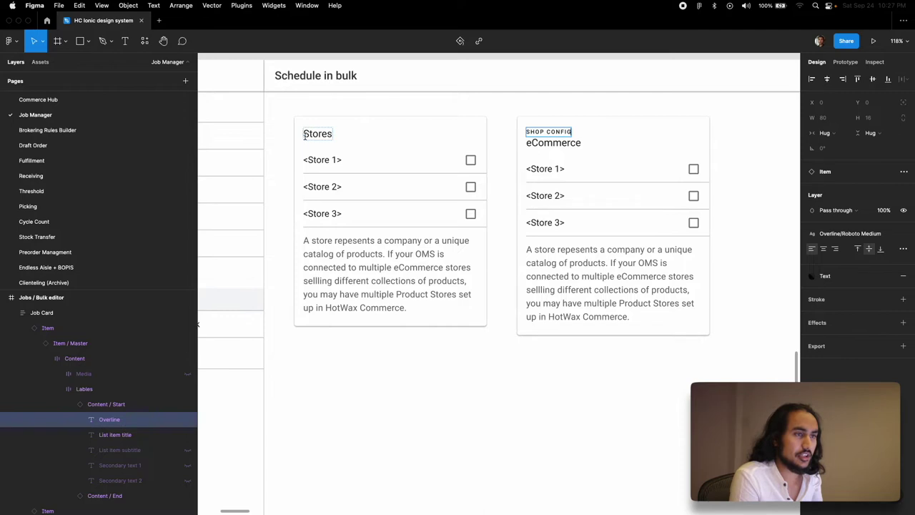
{"action": "left_click", "coordinate": [305, 136]}
{"action": "left_click", "coordinate": [188, 395]}
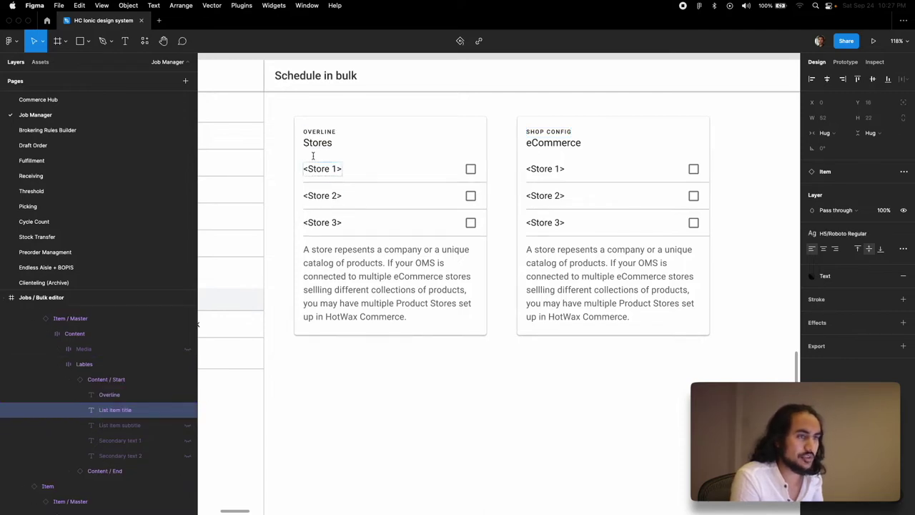
{"action": "left_click", "coordinate": [318, 133]}
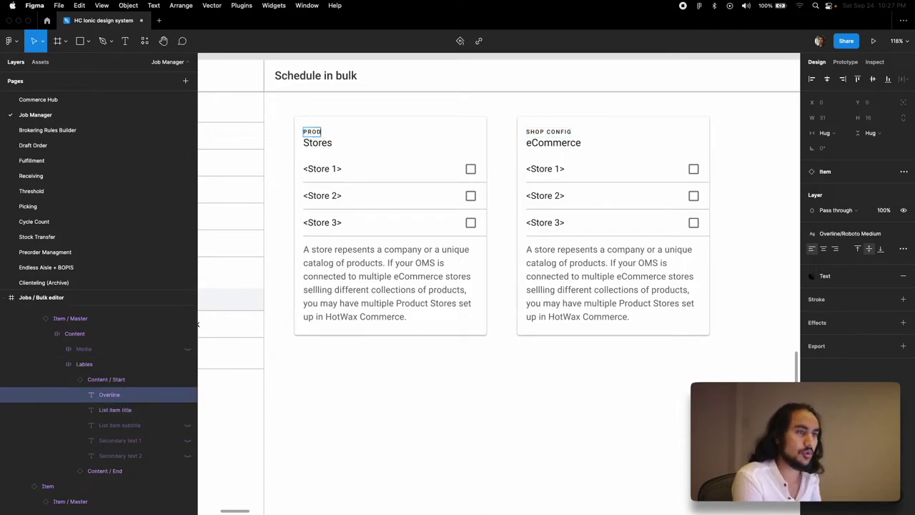
{"action": "type", "text": "RE"}
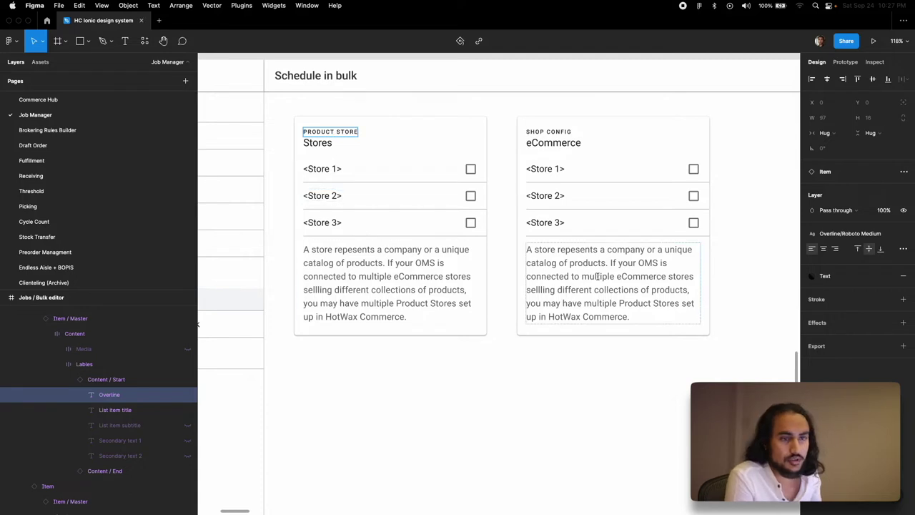
Replace the eCommerce card's description with the text copied from the eCommerce settings card on the Preorder Managment page
{"action": "double_click", "coordinate": [600, 276]}
{"action": "key", "text": "super+a"}
{"action": "left_click", "coordinate": [76, 253]}
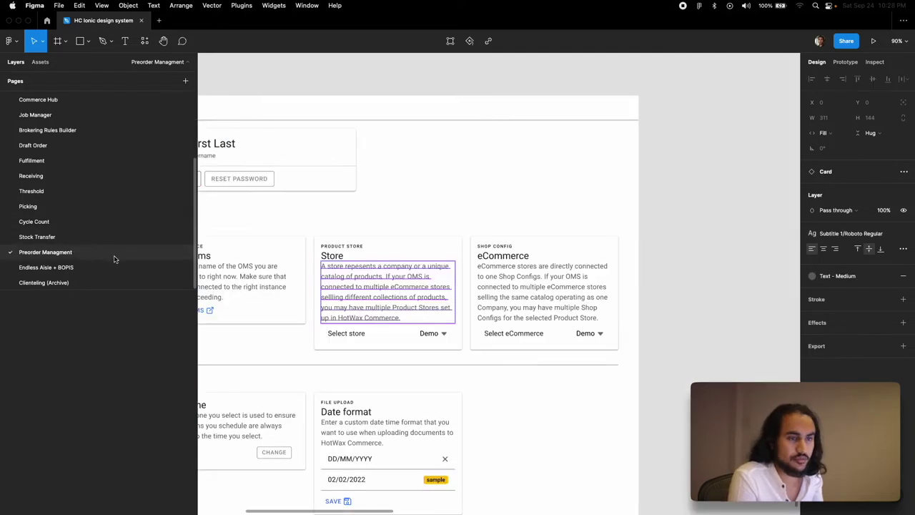
{"action": "double_click", "coordinate": [520, 298]}
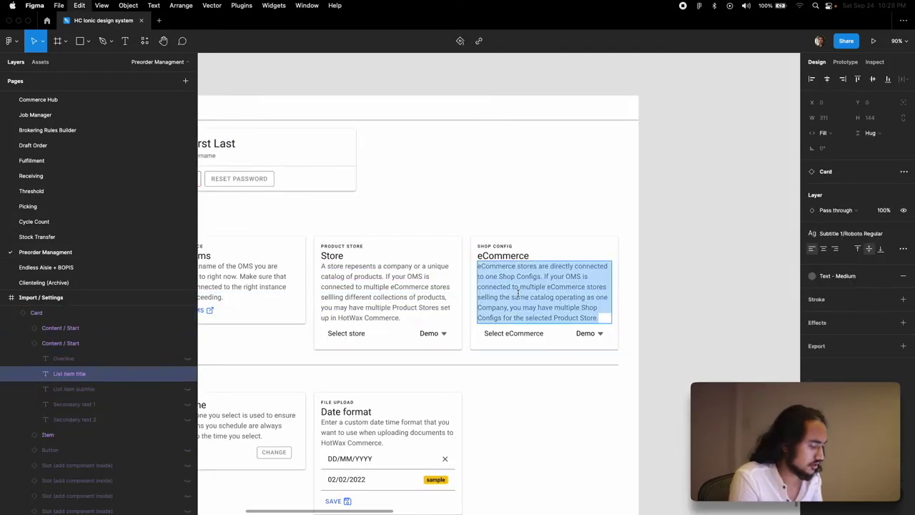
{"action": "left_click", "coordinate": [80, 114]}
{"action": "double_click", "coordinate": [582, 281]}
{"action": "left_click", "coordinate": [585, 284]}
{"action": "key", "text": "super+a"}
{"action": "left_click", "coordinate": [622, 357]}
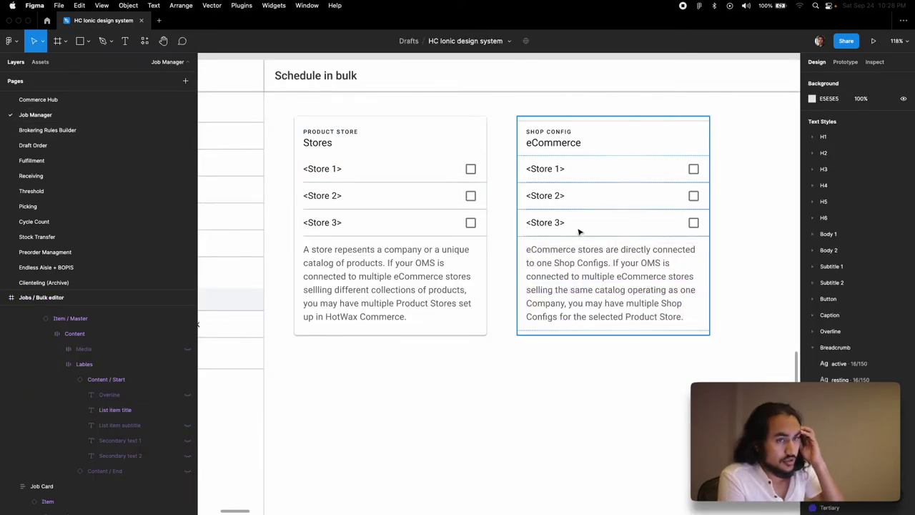
Rename the eCommerce card's three items "<eCommerce 1>", "<eCommerce 2>" and "<eCommerce 3>"
{"action": "left_click", "coordinate": [550, 174]}
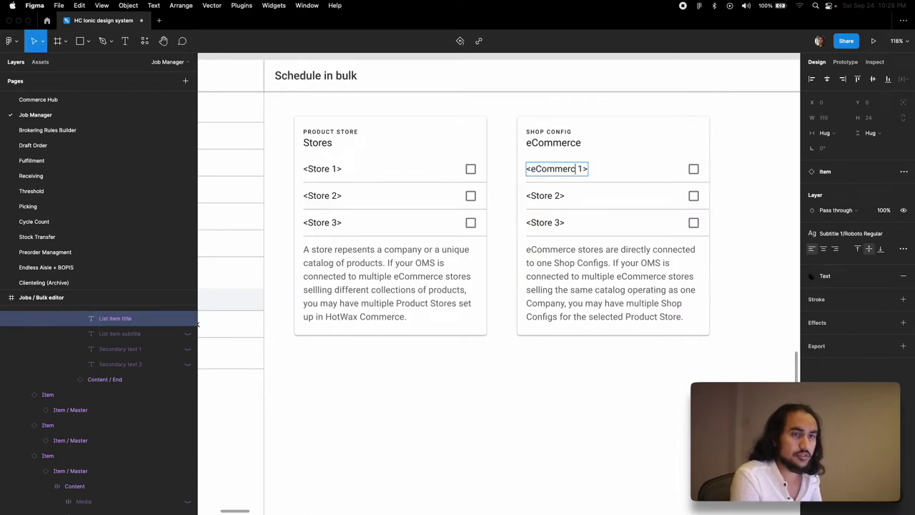
{"action": "double_click", "coordinate": [539, 198]}
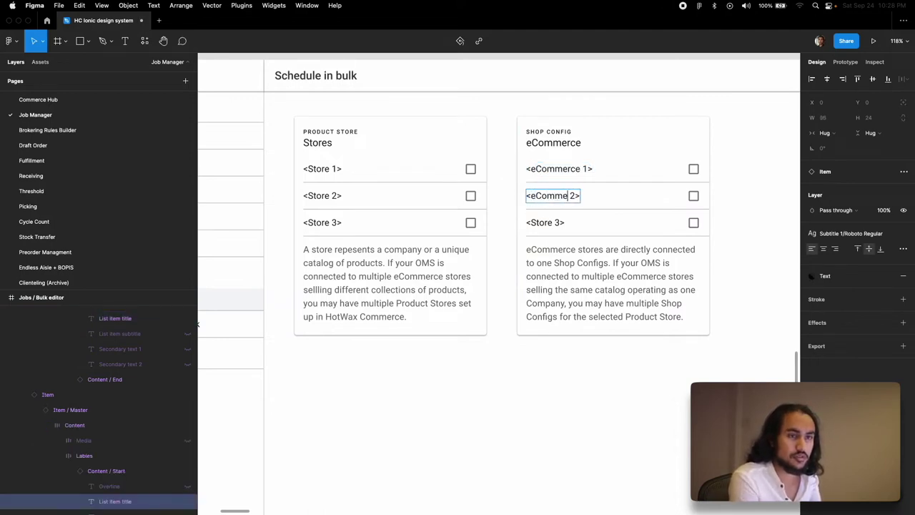
{"action": "double_click", "coordinate": [540, 224]}
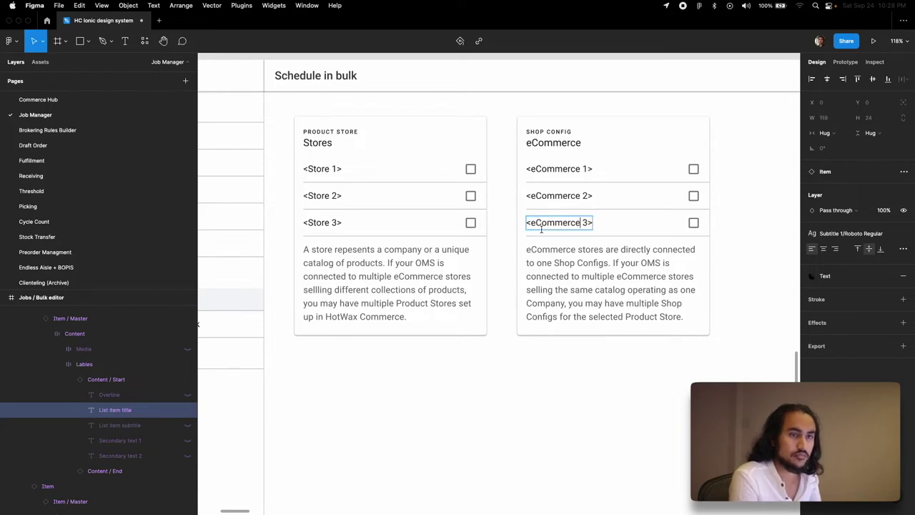
{"action": "left_click", "coordinate": [535, 399]}
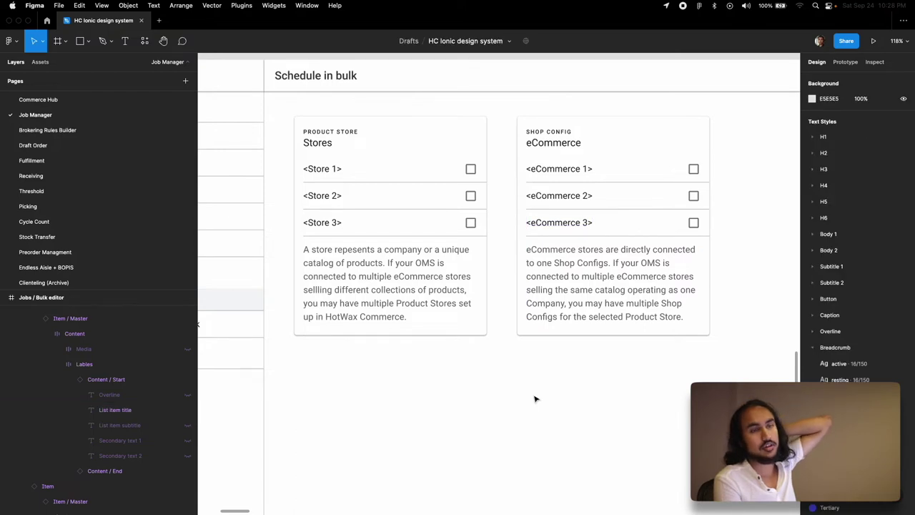
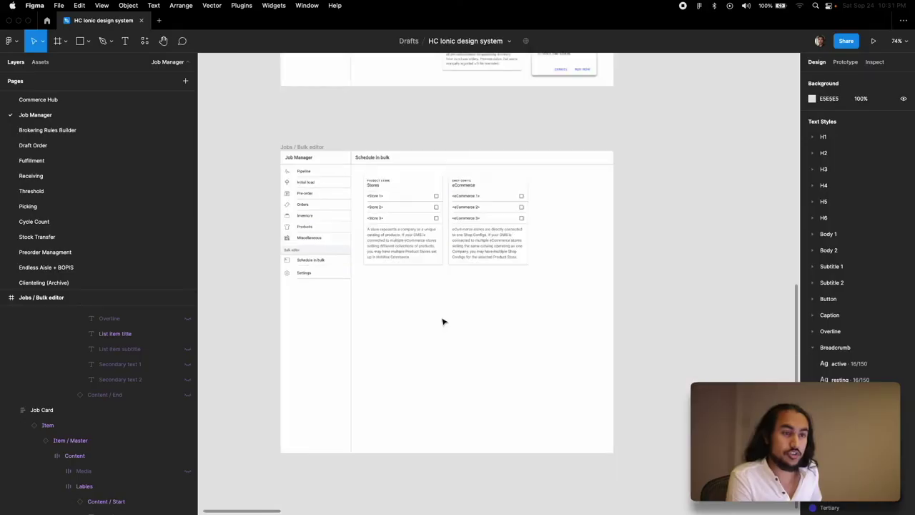
Insert a Button component below the cards in the Jobs / Bulk editor frame and label it "SELECT JOBS"
{"action": "scroll", "coordinate": [443, 321], "scroll_direction": "up", "scroll_amount": 5}
{"action": "scroll", "coordinate": [462, 231], "scroll_direction": "up", "scroll_amount": 5}
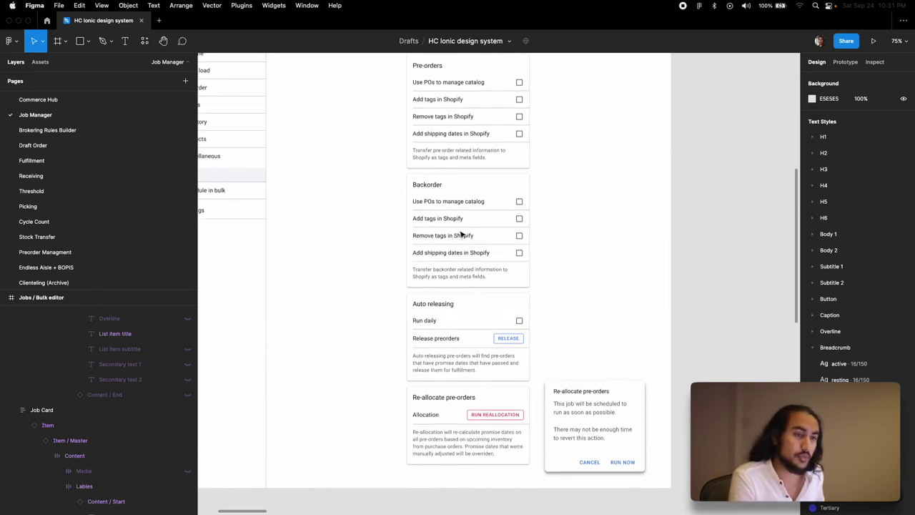
{"action": "scroll", "coordinate": [465, 235], "scroll_direction": "up", "scroll_amount": 1}
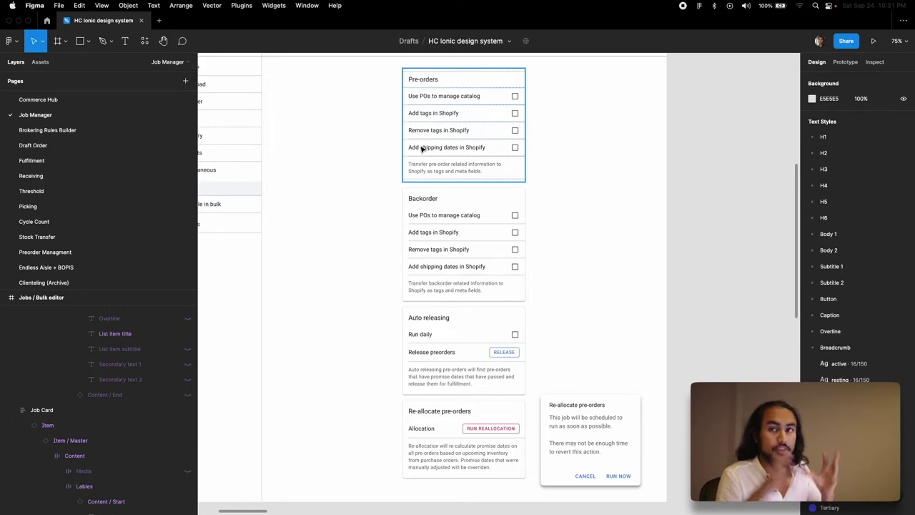
{"action": "scroll", "coordinate": [421, 148], "scroll_direction": "up", "scroll_amount": 10}
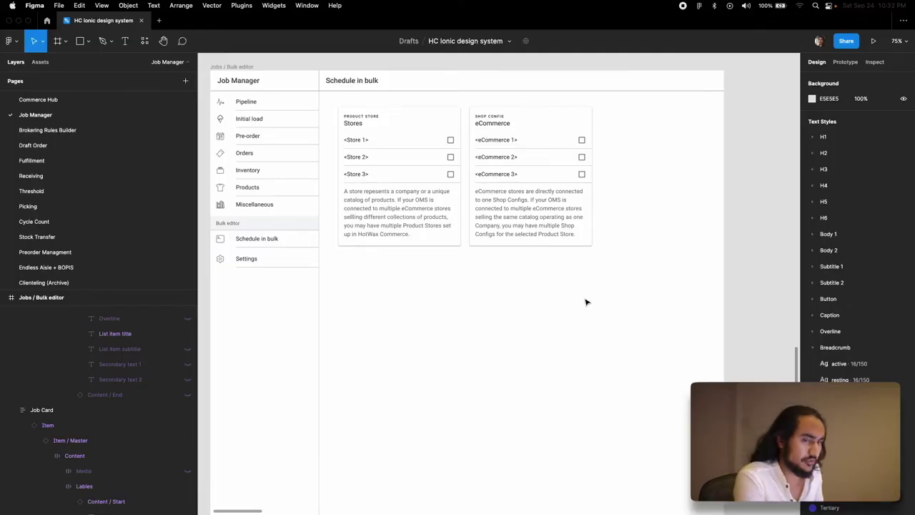
{"action": "key", "text": "shift+i"}
{"action": "type", "text": "button"}
{"action": "key", "text": "Return"}
{"action": "double_click", "coordinate": [498, 284]}
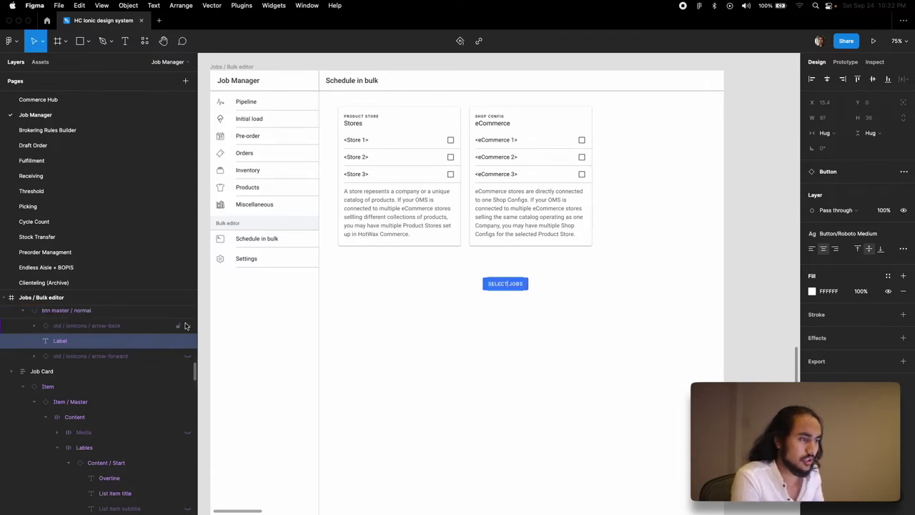
Show the leading icon of the SELECT JOBS button and swap it for the add-outline icon
{"action": "scroll", "coordinate": [193, 331], "scroll_direction": "up", "scroll_amount": 5}
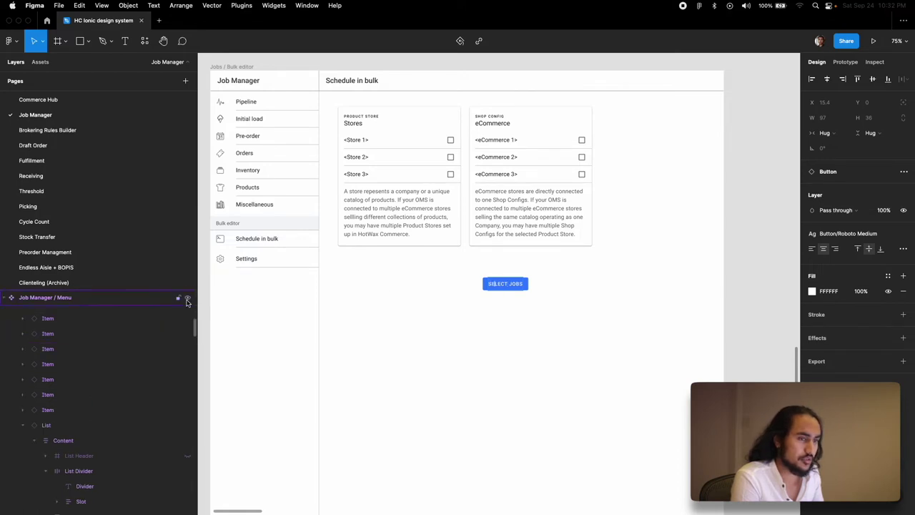
{"action": "left_click", "coordinate": [499, 290]}
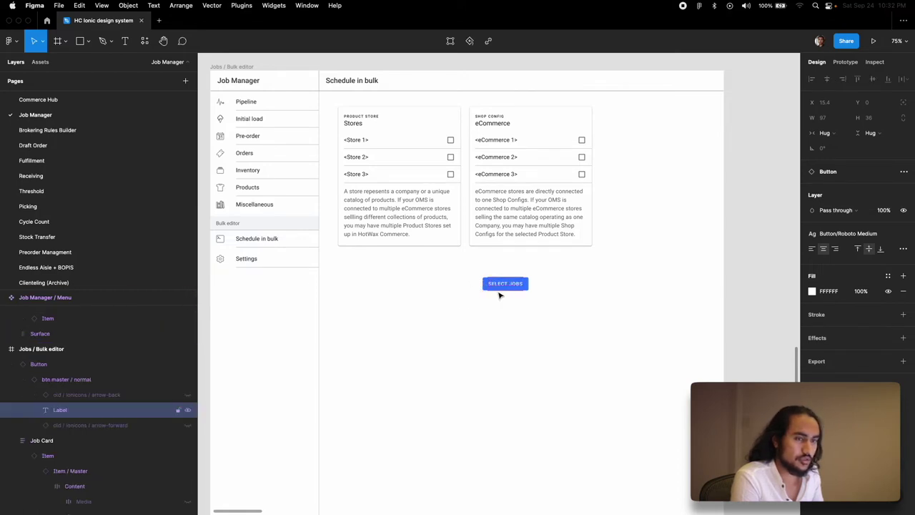
{"action": "left_click", "coordinate": [187, 394]}
{"action": "left_click", "coordinate": [164, 394]}
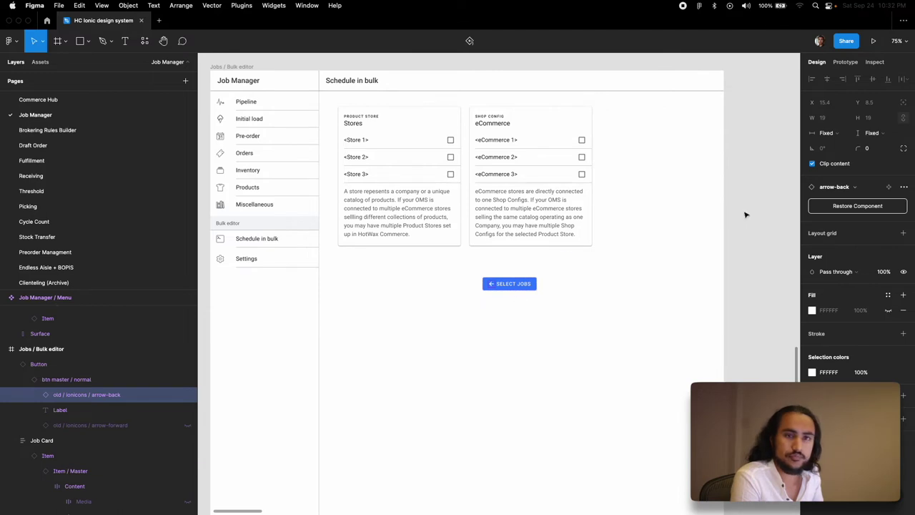
{"action": "left_click", "coordinate": [829, 188]}
{"action": "type", "text": "add"}
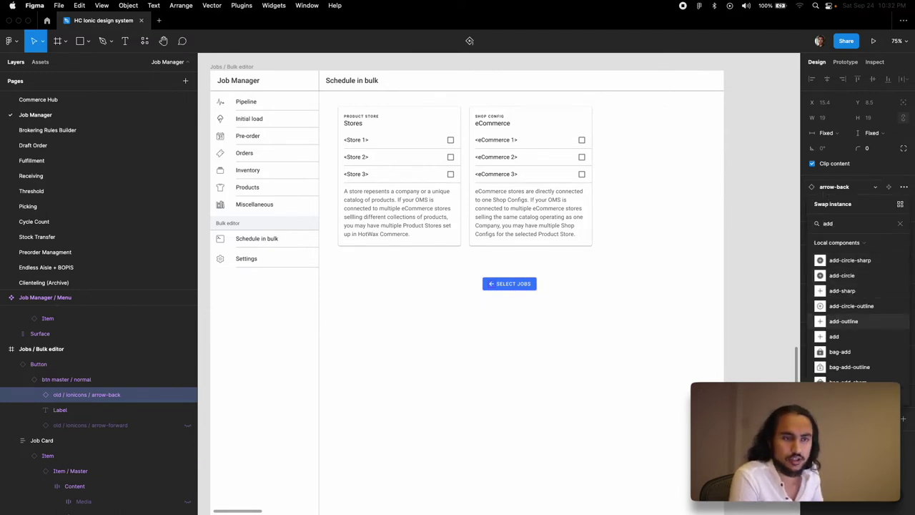
{"action": "left_click", "coordinate": [843, 321]}
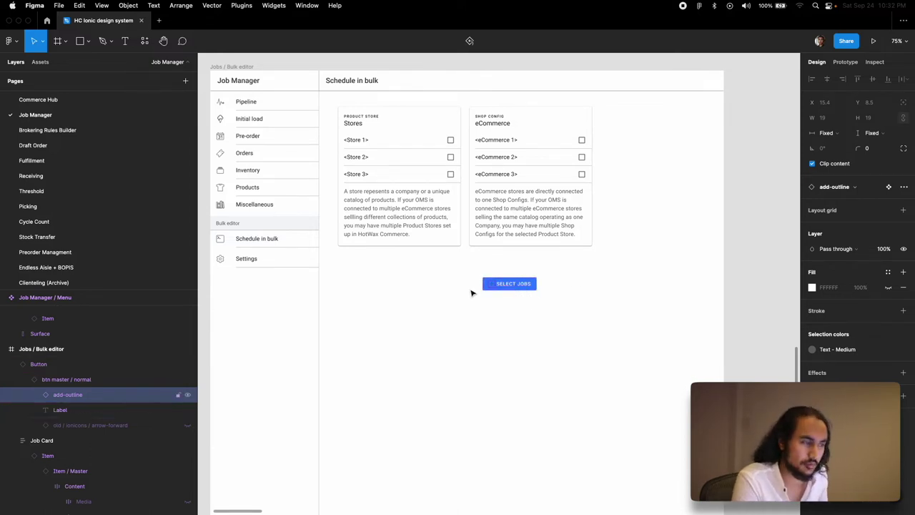
Change the SELECT JOBS button's style to Outline
{"action": "left_click", "coordinate": [641, 286]}
{"action": "left_click", "coordinate": [507, 285]}
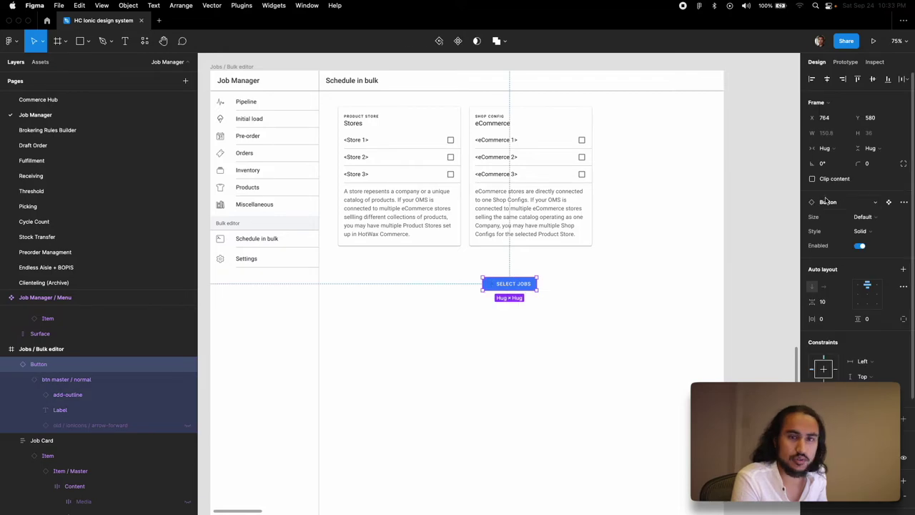
{"action": "left_click", "coordinate": [872, 231]}
{"action": "left_click", "coordinate": [873, 242]}
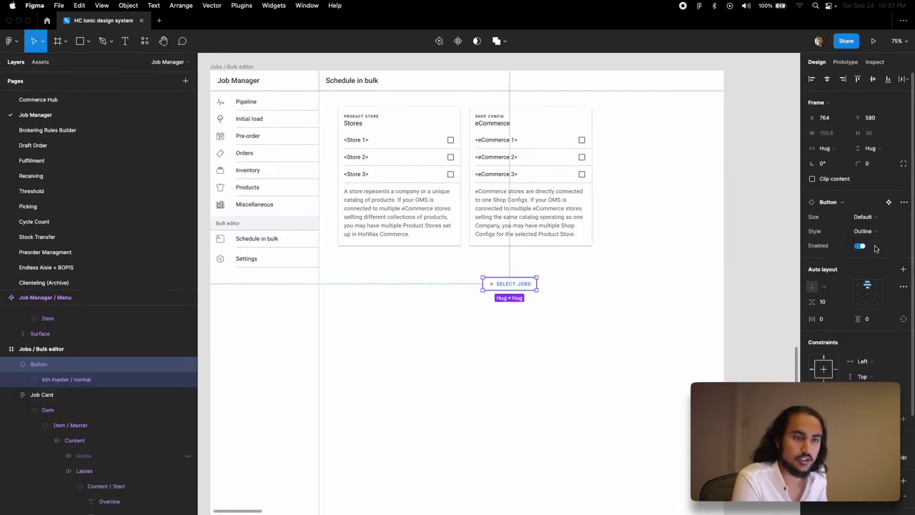
Move both cards to the content area's upper-left corner and place the SELECT JOBS button below the Stores card at X 324, Y 508
{"action": "scroll", "coordinate": [515, 286], "scroll_direction": "up", "scroll_amount": 5}
{"action": "scroll", "coordinate": [515, 286], "scroll_direction": "down", "scroll_amount": 5}
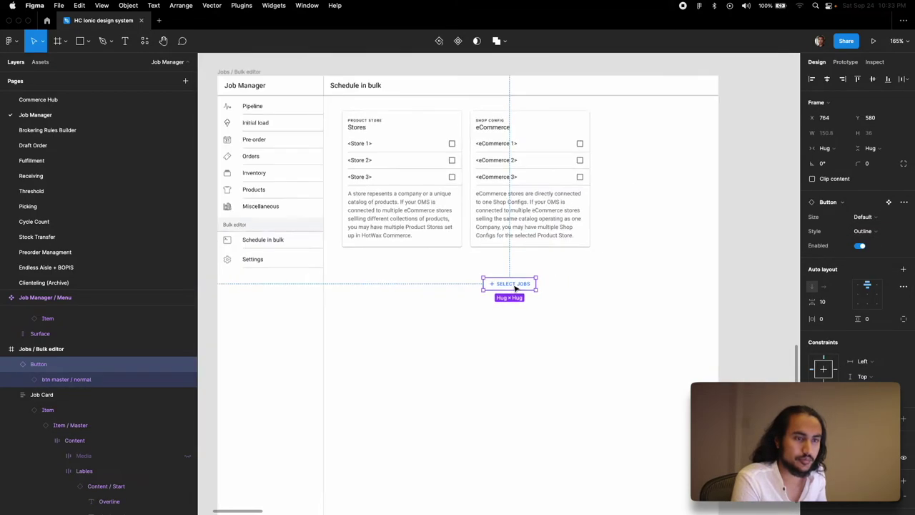
{"action": "left_click", "coordinate": [515, 286]}
{"action": "left_click_drag", "start_coordinate": [516, 287], "coordinate": [339, 152]}
{"action": "left_click_drag", "start_coordinate": [409, 179], "coordinate": [396, 199]}
{"action": "left_click", "coordinate": [396, 335]}
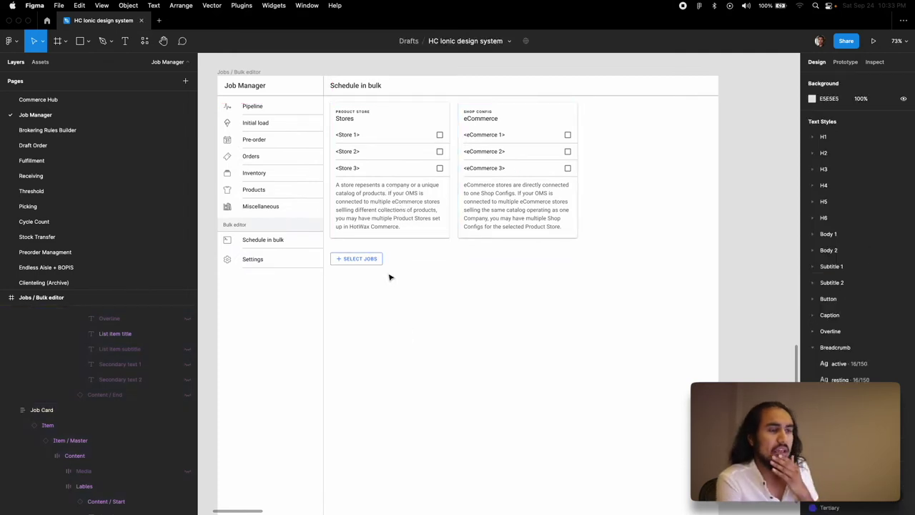
{"action": "left_click", "coordinate": [373, 263]}
{"action": "left_click", "coordinate": [374, 299]}
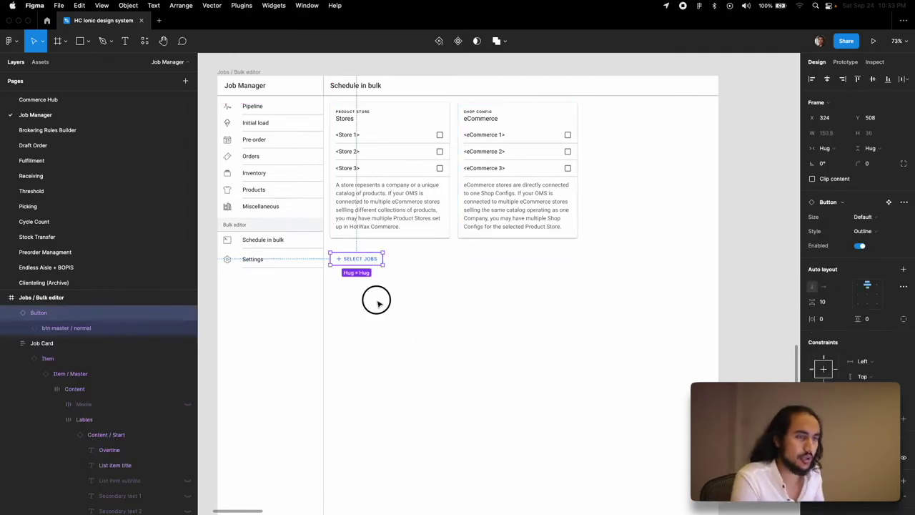
{"action": "left_click", "coordinate": [351, 257]}
{"action": "left_click_drag", "start_coordinate": [351, 259], "coordinate": [352, 257]}
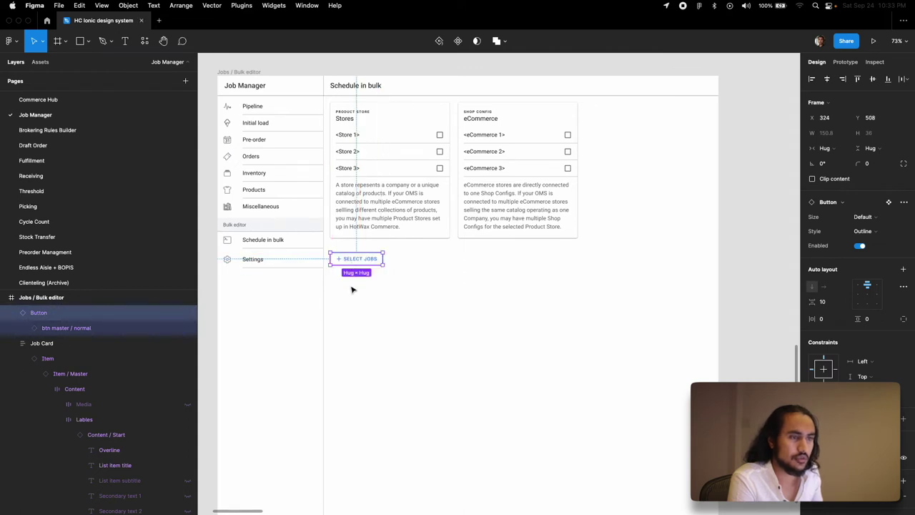
{"action": "left_click", "coordinate": [354, 289]}
Examine the job cards and their actions in the existing Pre-order, Product and Orders frames
{"action": "scroll", "coordinate": [387, 319], "scroll_direction": "down", "scroll_amount": 1}
{"action": "scroll", "coordinate": [386, 319], "scroll_direction": "up", "scroll_amount": 4}
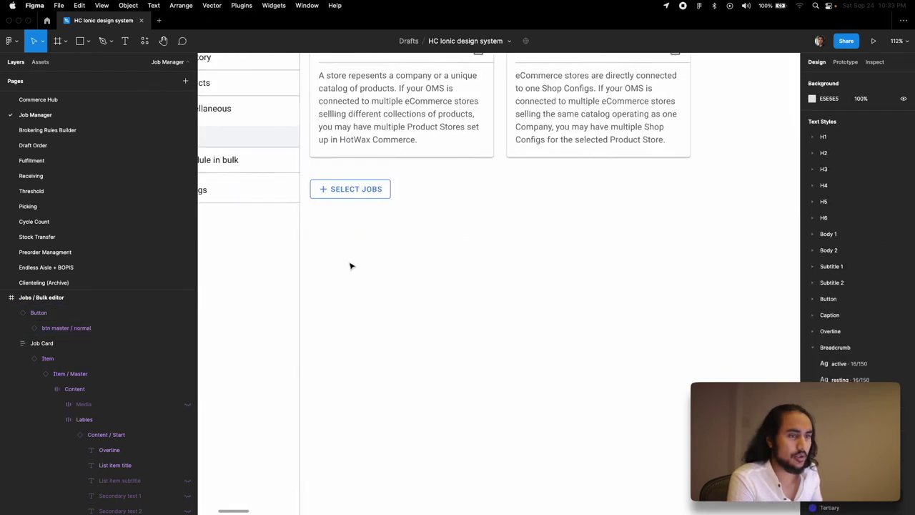
{"action": "scroll", "coordinate": [388, 315], "scroll_direction": "down", "scroll_amount": 5}
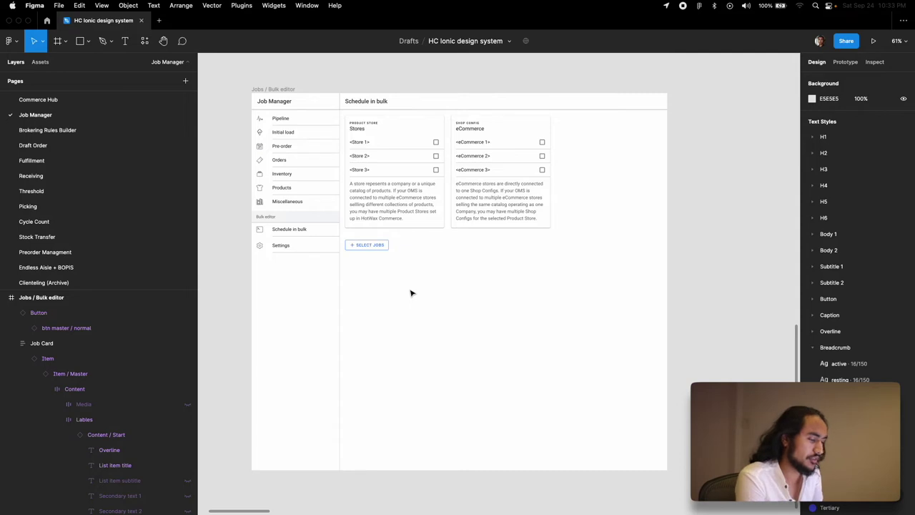
{"action": "scroll", "coordinate": [411, 293], "scroll_direction": "down", "scroll_amount": 10}
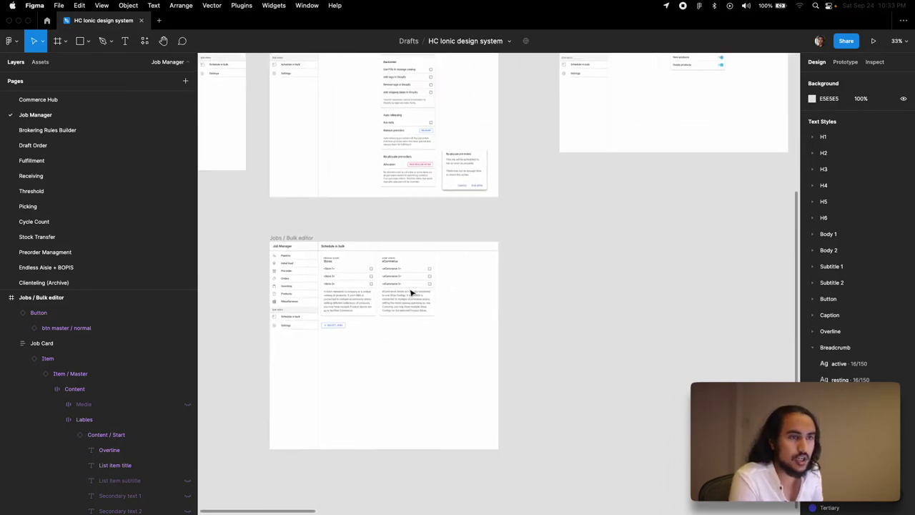
{"action": "scroll", "coordinate": [411, 293], "scroll_direction": "right", "scroll_amount": 4}
{"action": "scroll", "coordinate": [411, 293], "scroll_direction": "up", "scroll_amount": 2}
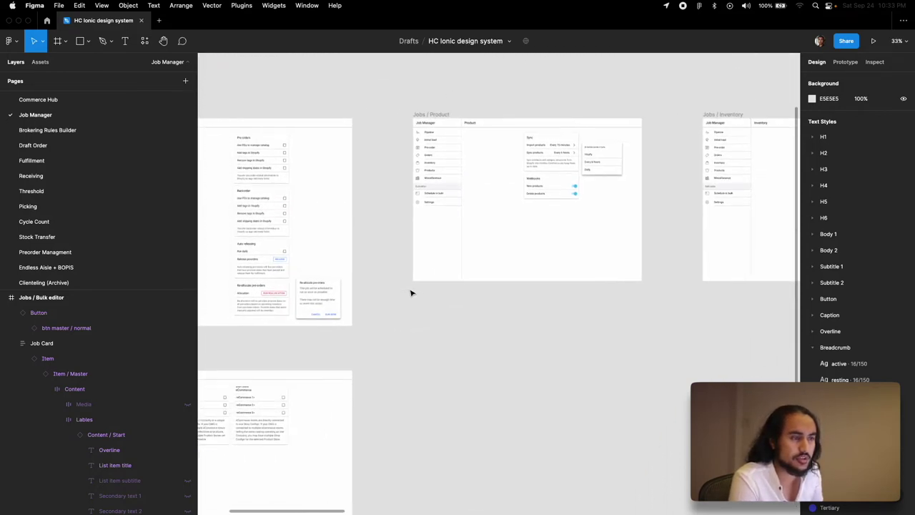
{"action": "scroll", "coordinate": [226, 316], "scroll_direction": "up", "scroll_amount": 5}
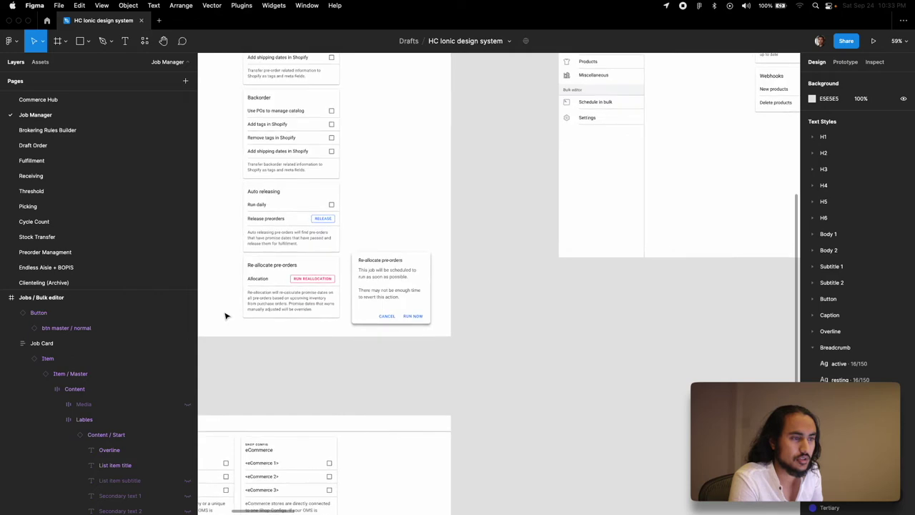
{"action": "scroll", "coordinate": [276, 282], "scroll_direction": "up", "scroll_amount": 6}
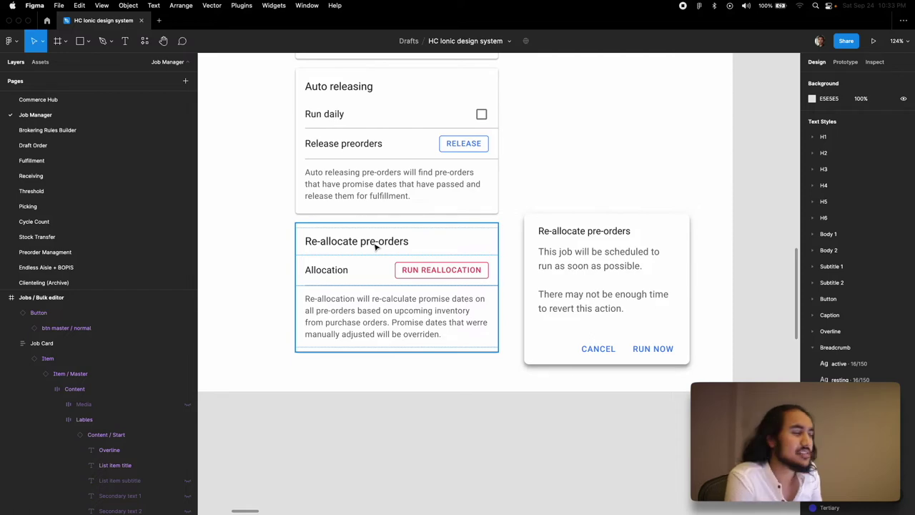
{"action": "scroll", "coordinate": [375, 246], "scroll_direction": "down", "scroll_amount": 10}
{"action": "scroll", "coordinate": [371, 272], "scroll_direction": "right", "scroll_amount": 5}
{"action": "scroll", "coordinate": [371, 285], "scroll_direction": "up", "scroll_amount": 3}
{"action": "scroll", "coordinate": [371, 286], "scroll_direction": "right", "scroll_amount": 15}
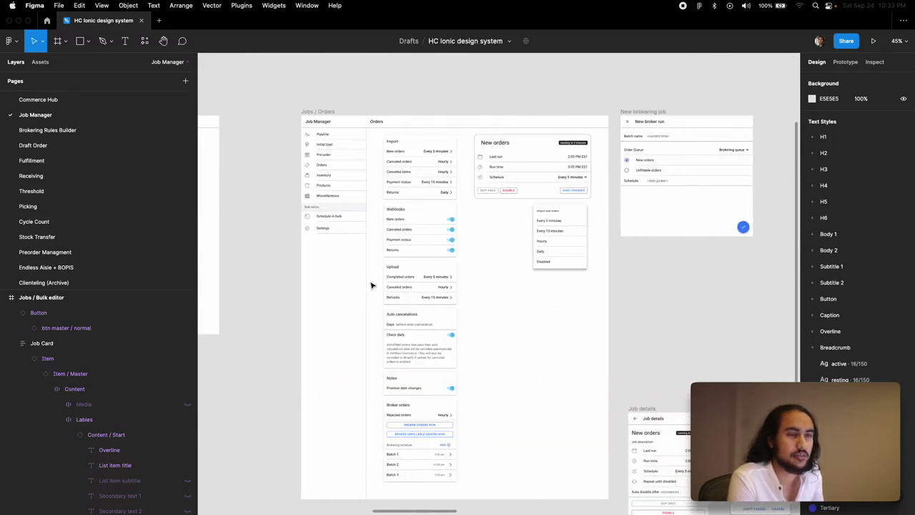
{"action": "scroll", "coordinate": [423, 292], "scroll_direction": "left", "scroll_amount": 10}
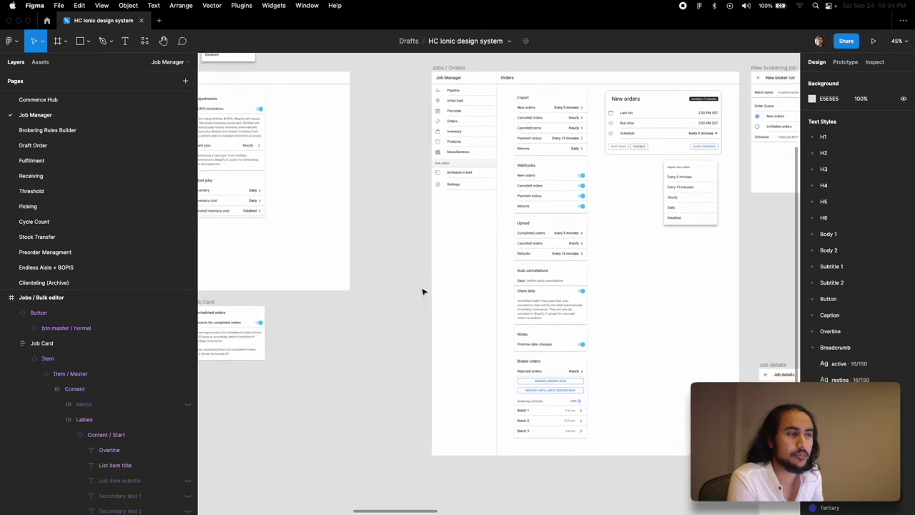
Place a copy of the Product frame's Webhooks card below the SELECT JOBS button at X 324, Y 574
{"action": "scroll", "coordinate": [423, 293], "scroll_direction": "right", "scroll_amount": 5}
{"action": "scroll", "coordinate": [423, 293], "scroll_direction": "down", "scroll_amount": 5}
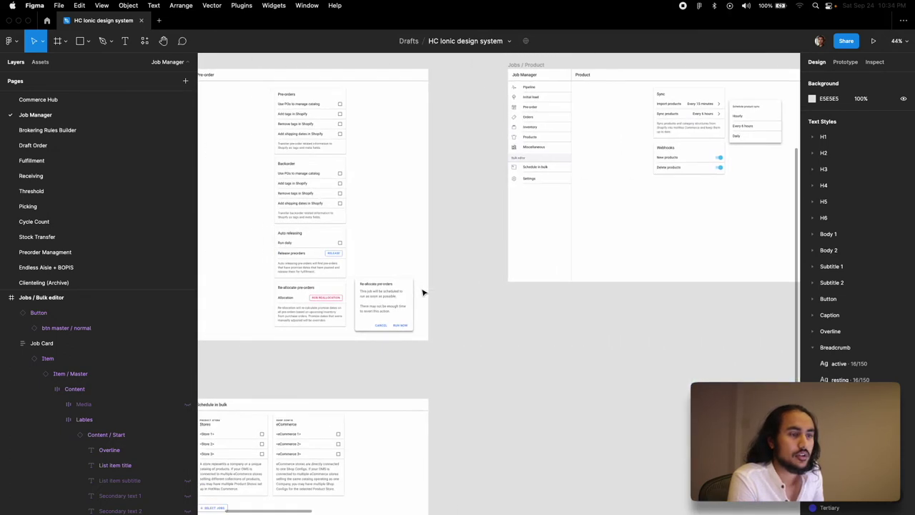
{"action": "scroll", "coordinate": [343, 262], "scroll_direction": "up", "scroll_amount": 3}
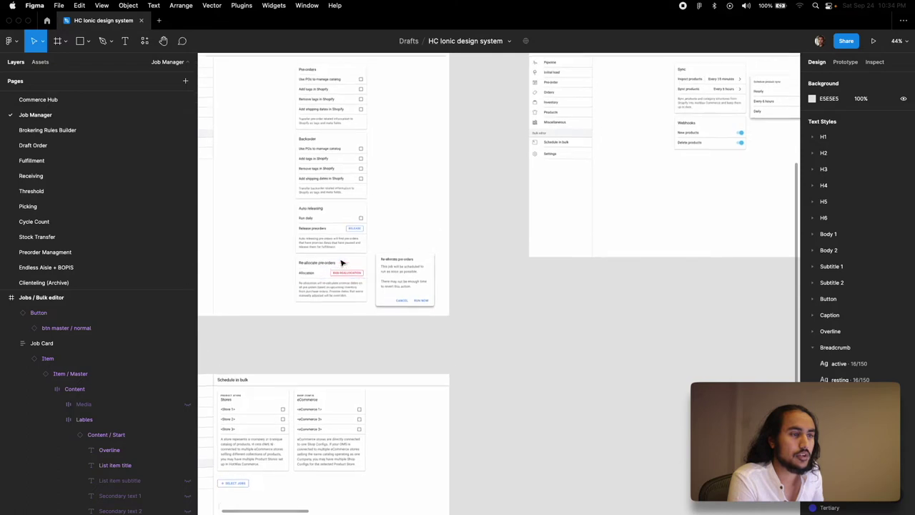
{"action": "scroll", "coordinate": [343, 262], "scroll_direction": "right", "scroll_amount": 2}
{"action": "left_click_drag", "start_coordinate": [719, 186], "coordinate": [312, 446]}
{"action": "scroll", "coordinate": [562, 297], "scroll_direction": "down", "scroll_amount": 5}
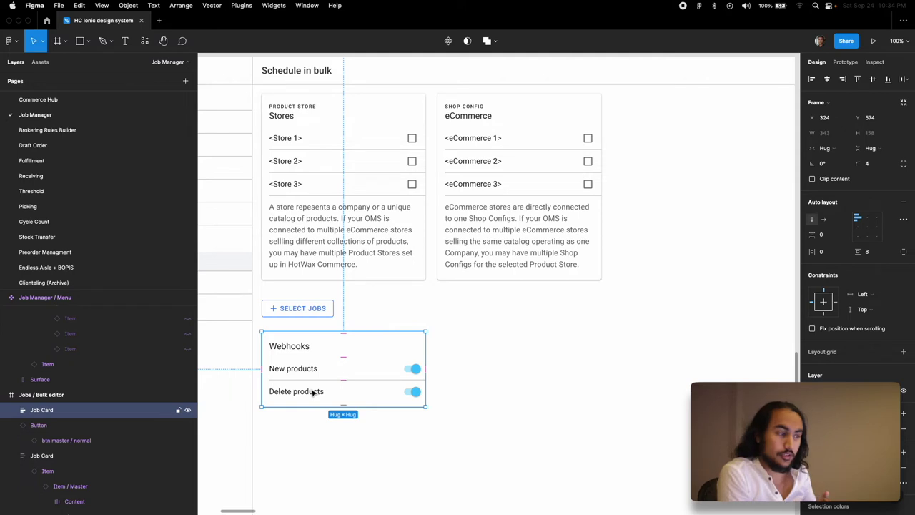
Change the title of the copied Webhooks card to "<Job name>"
{"action": "double_click", "coordinate": [299, 347]}
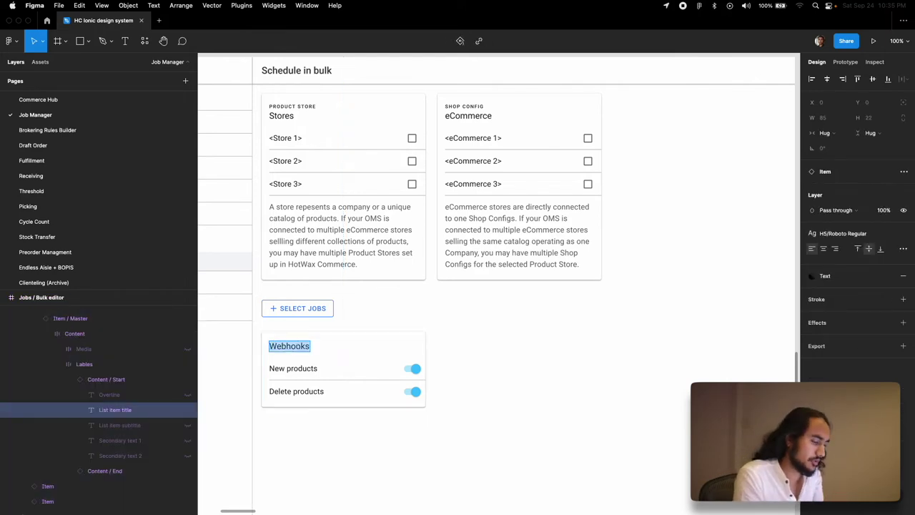
{"action": "type", "text": "<>Job Name"}
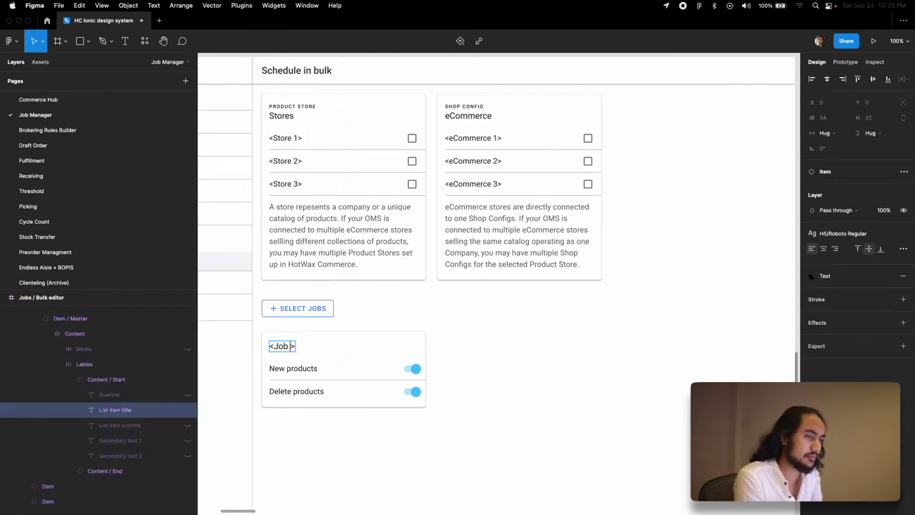
{"action": "key", "text": "BackSpace"}
{"action": "key", "text": "BackSpace"}
{"action": "key", "text": "BackSpace"}
{"action": "key", "text": "BackSpace"}
{"action": "type", "text": "name"}
{"action": "key", "text": "Escape"}
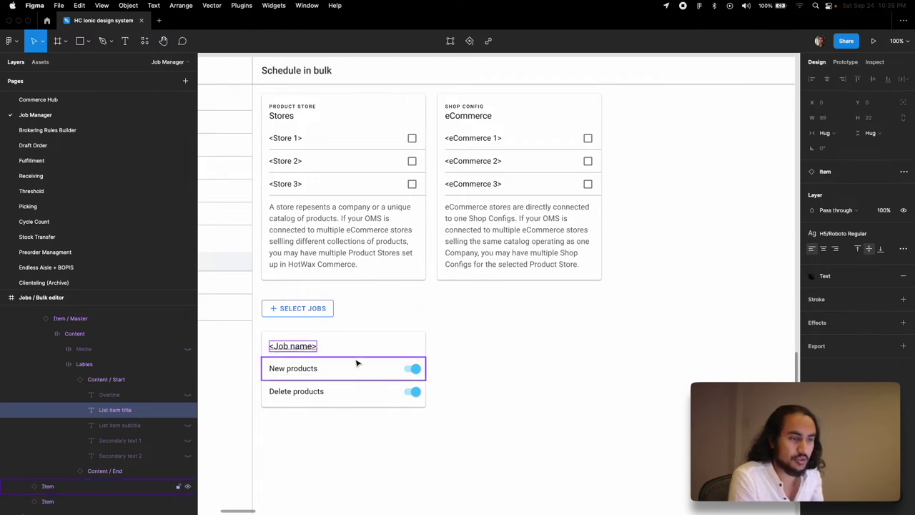
Remove the Delete products row from the job card and swap the New products row for the List component
{"action": "left_click", "coordinate": [348, 372]}
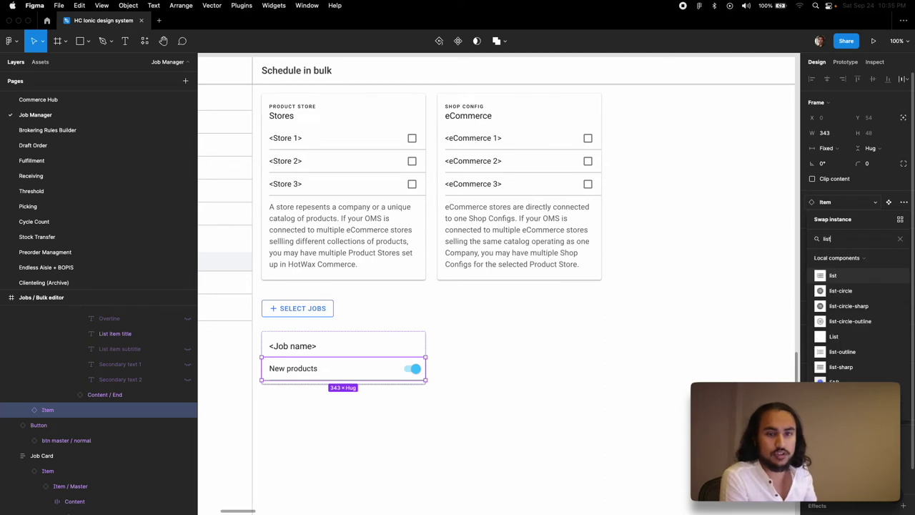
{"action": "left_click", "coordinate": [834, 336]}
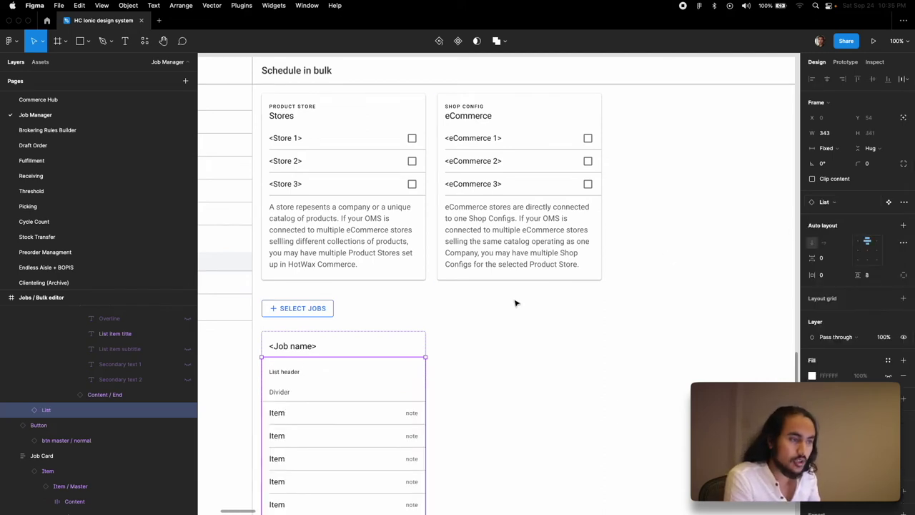
{"action": "scroll", "coordinate": [515, 303], "scroll_direction": "down", "scroll_amount": 3}
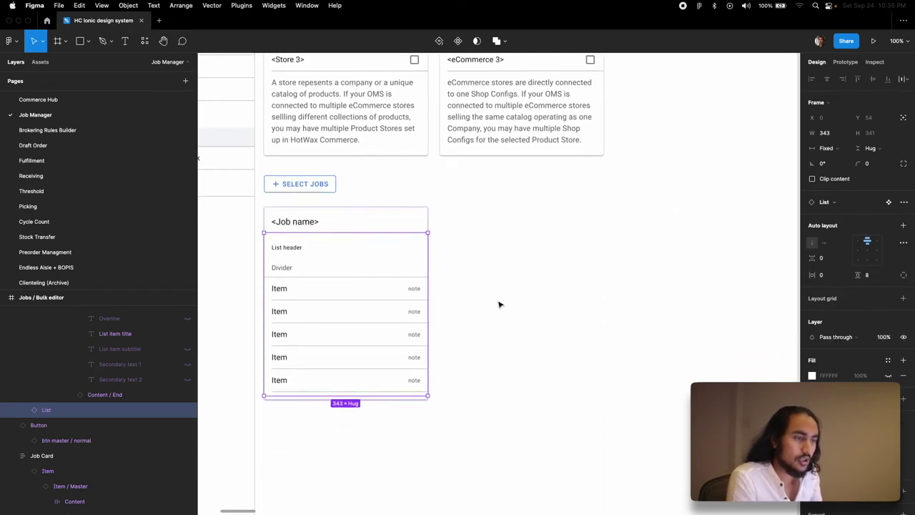
Hide the List header layer of the list inside the job card
{"action": "double_click", "coordinate": [313, 250]}
{"action": "double_click", "coordinate": [313, 249]}
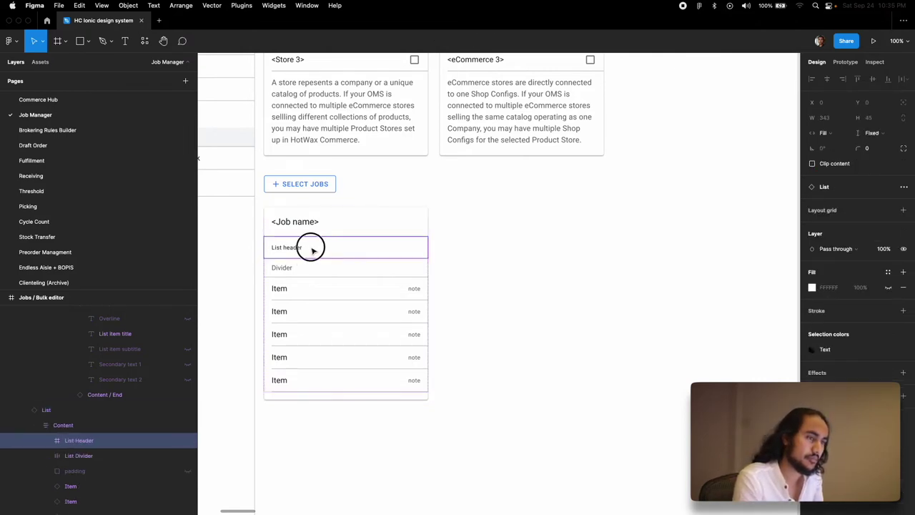
{"action": "left_click", "coordinate": [189, 440]}
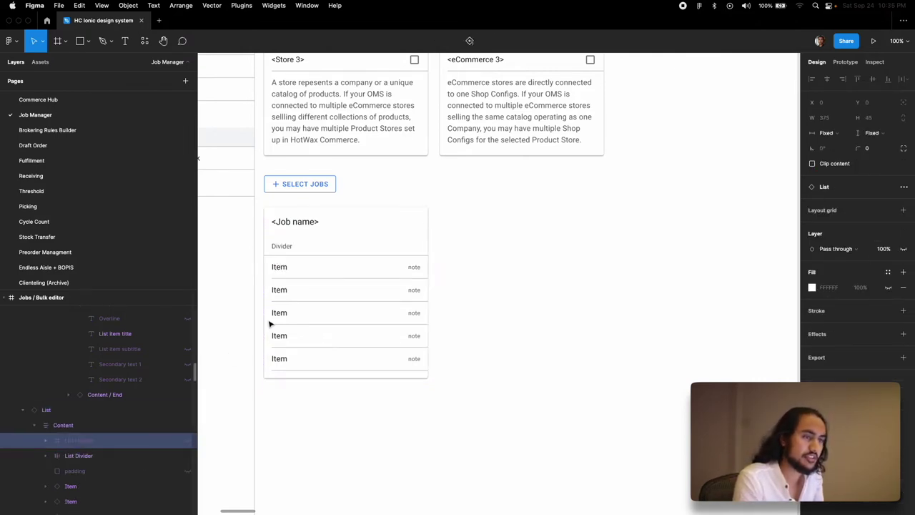
Set the list divider's text width to hug its contents and change the text to "Stores"
{"action": "double_click", "coordinate": [288, 247]}
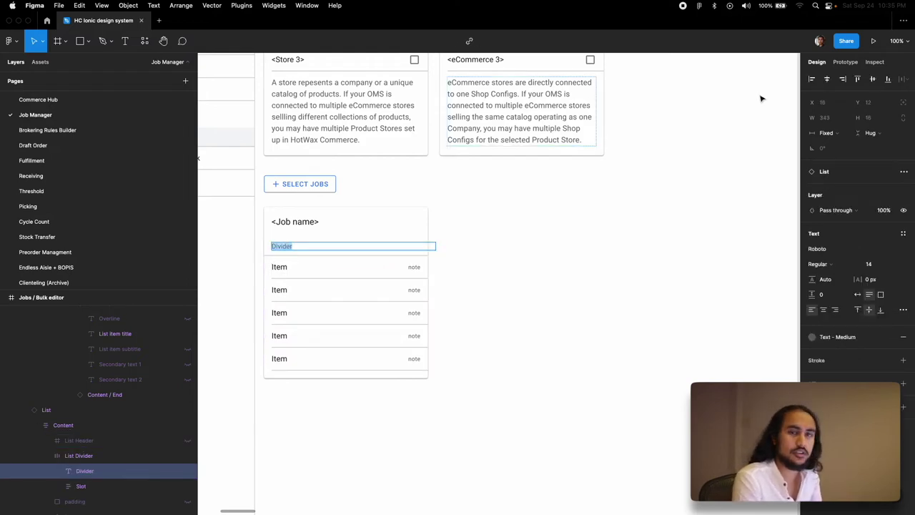
{"action": "left_click", "coordinate": [837, 132]}
{"action": "left_click", "coordinate": [838, 147]}
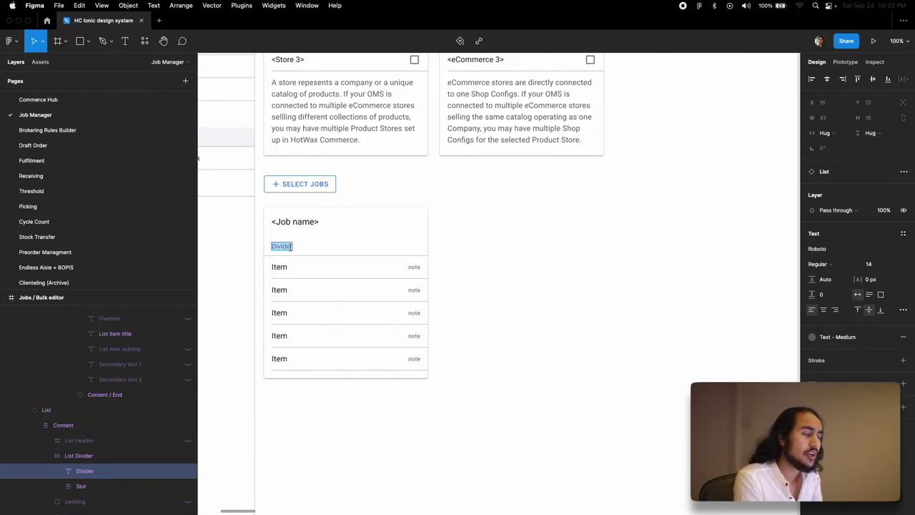
{"action": "type", "text": "P"}
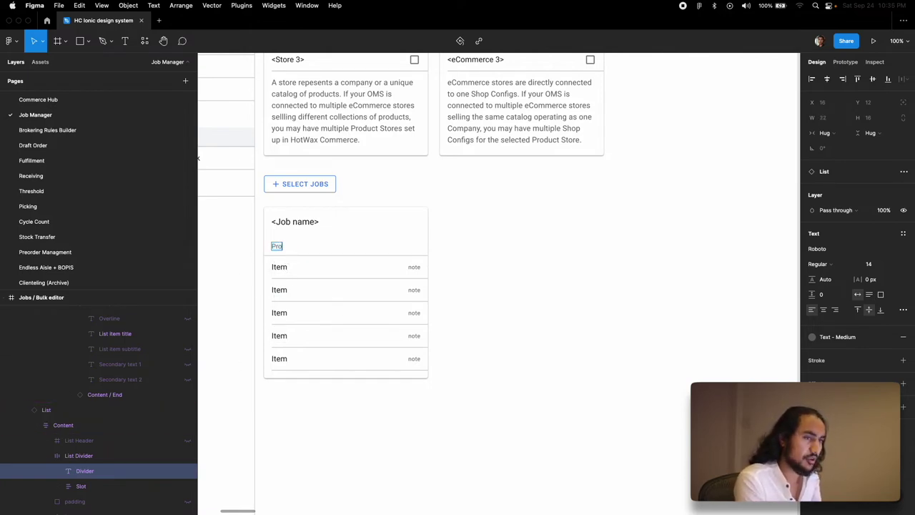
{"action": "type", "text": "ro"}
{"action": "scroll", "coordinate": [500, 286], "scroll_direction": "up", "scroll_amount": 3}
{"action": "key", "text": "BackSpace"}
{"action": "key", "text": "BackSpace"}
{"action": "key", "text": "BackSpace"}
{"action": "type", "text": "Stores"}
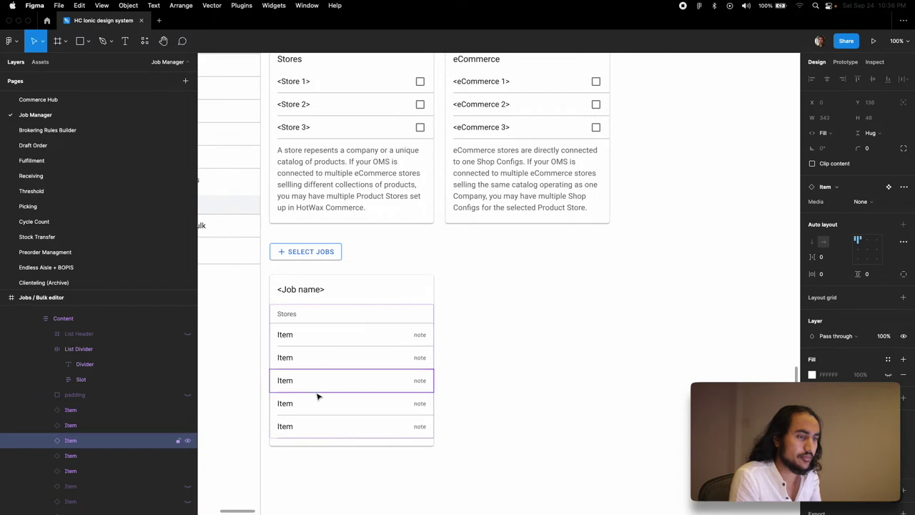
Try to insert a new List component instance below the Stores list in the job card
{"action": "left_click", "coordinate": [334, 286]}
{"action": "left_click", "coordinate": [325, 334]}
{"action": "scroll", "coordinate": [132, 408], "scroll_direction": "down", "scroll_amount": 4}
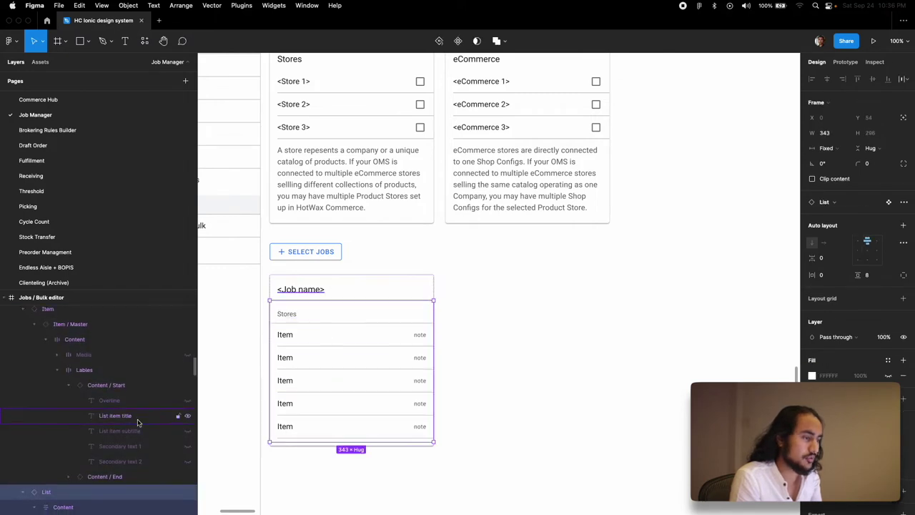
{"action": "key", "text": "shift+i"}
{"action": "type", "text": "list"}
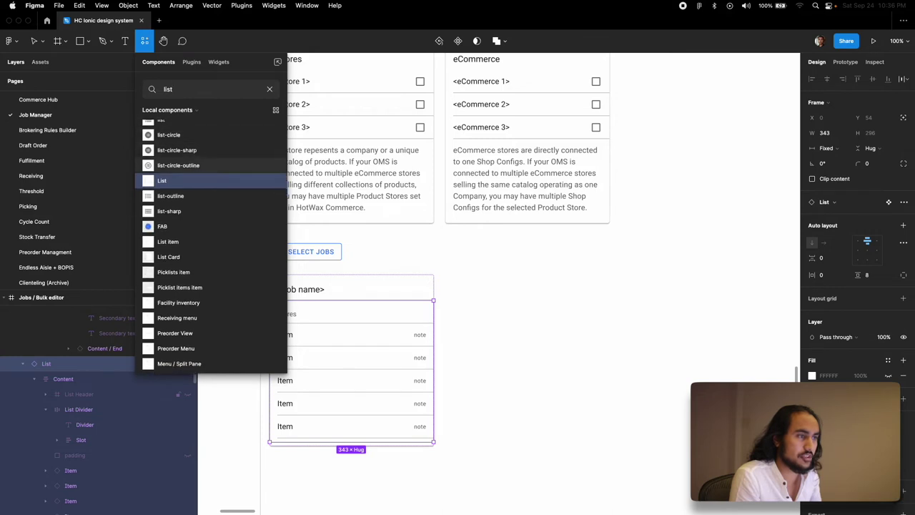
{"action": "key", "text": "Return"}
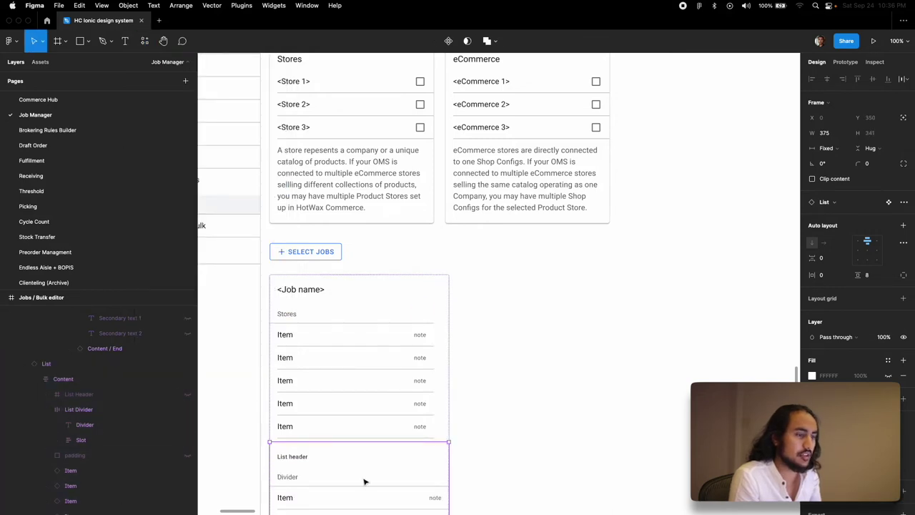
{"action": "scroll", "coordinate": [364, 481], "scroll_direction": "down", "scroll_amount": 3}
Duplicate the Stores list within the job card and change the copy's divider text to "eCommerce"
{"action": "left_click", "coordinate": [323, 325]}
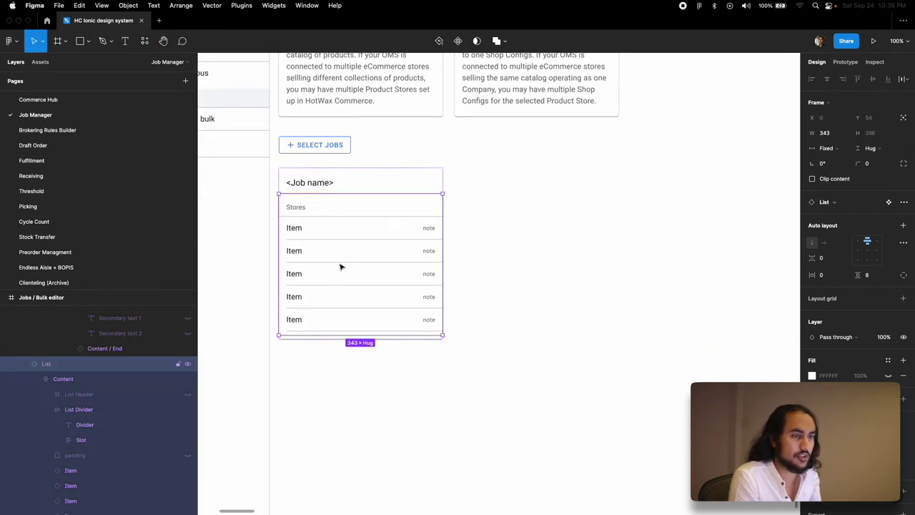
{"action": "key", "text": "super+d"}
{"action": "scroll", "coordinate": [336, 322], "scroll_direction": "down", "scroll_amount": 2}
{"action": "left_click", "coordinate": [306, 306], "text": "super"}
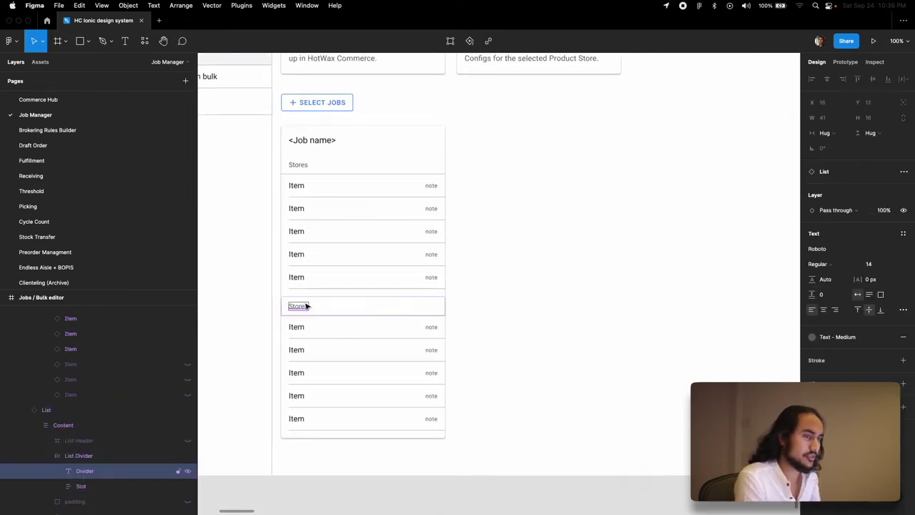
{"action": "double_click", "coordinate": [306, 306]}
{"action": "scroll", "coordinate": [304, 307], "scroll_direction": "up", "scroll_amount": 6}
{"action": "scroll", "coordinate": [303, 308], "scroll_direction": "down", "scroll_amount": 4}
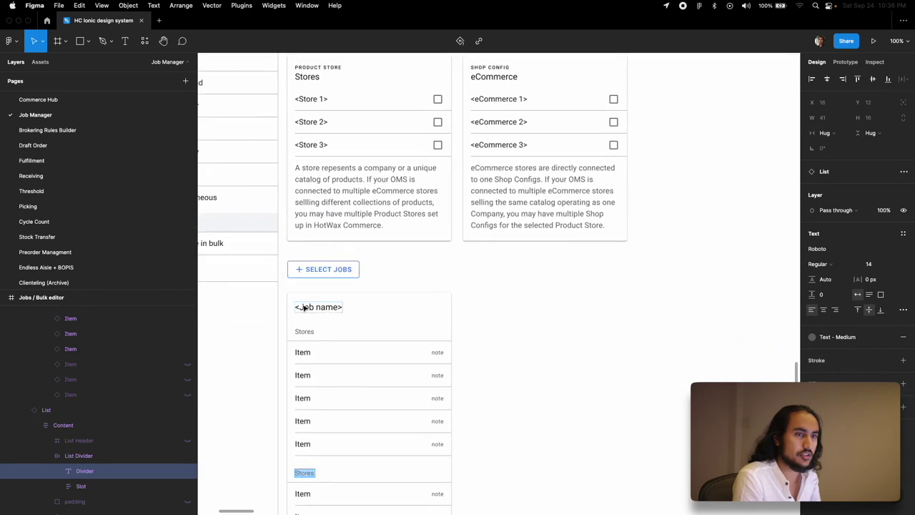
{"action": "scroll", "coordinate": [303, 308], "scroll_direction": "down", "scroll_amount": 1}
{"action": "type", "text": "SCommerce"}
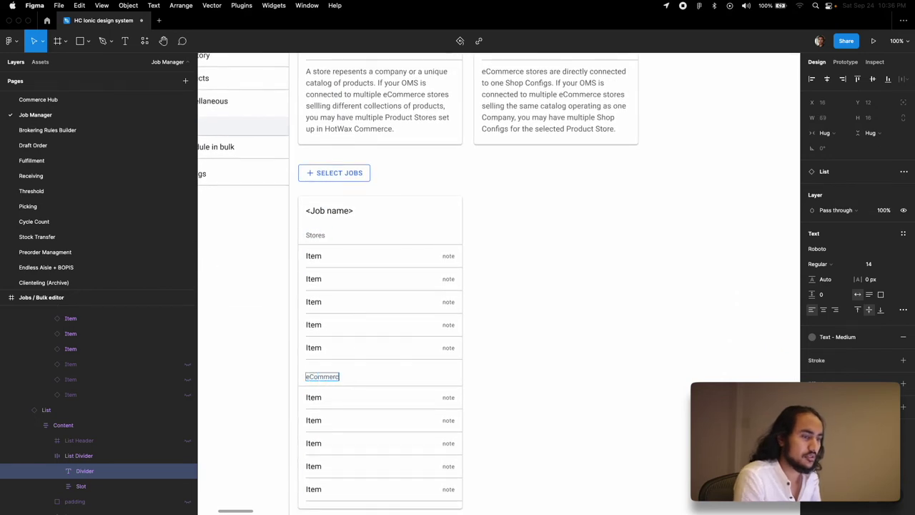
{"action": "left_click", "coordinate": [358, 376]}
Duplicate the whole job card and place the copy beside it at X 708, Y 574
{"action": "scroll", "coordinate": [357, 335], "scroll_direction": "up", "scroll_amount": 5}
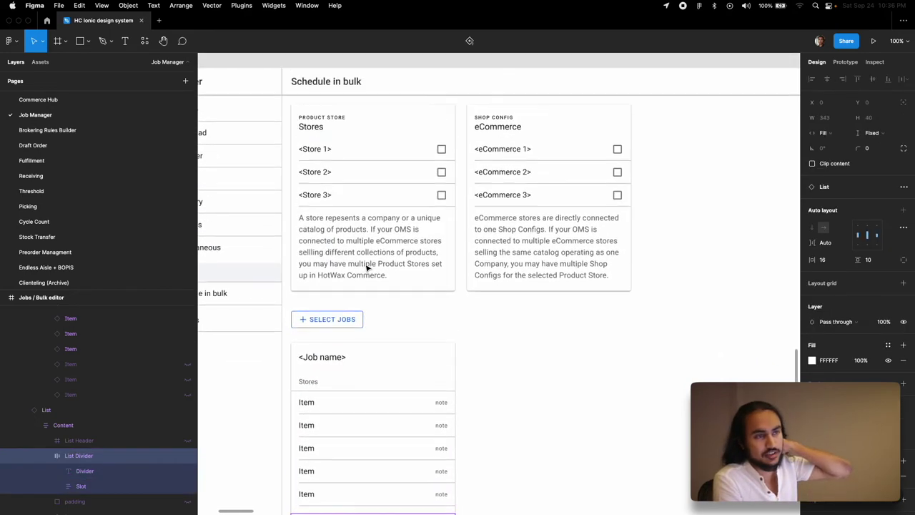
{"action": "scroll", "coordinate": [368, 300], "scroll_direction": "down", "scroll_amount": 6}
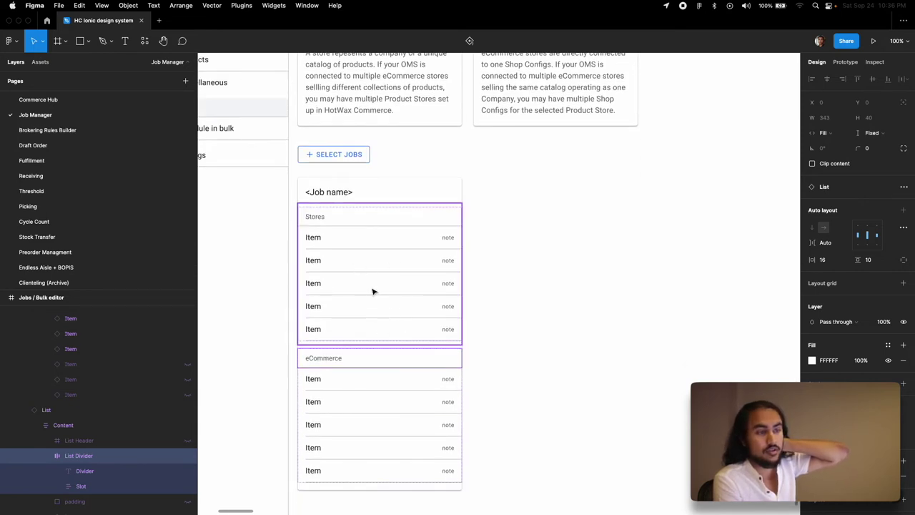
{"action": "left_click", "coordinate": [479, 288]}
{"action": "double_click", "coordinate": [396, 251]}
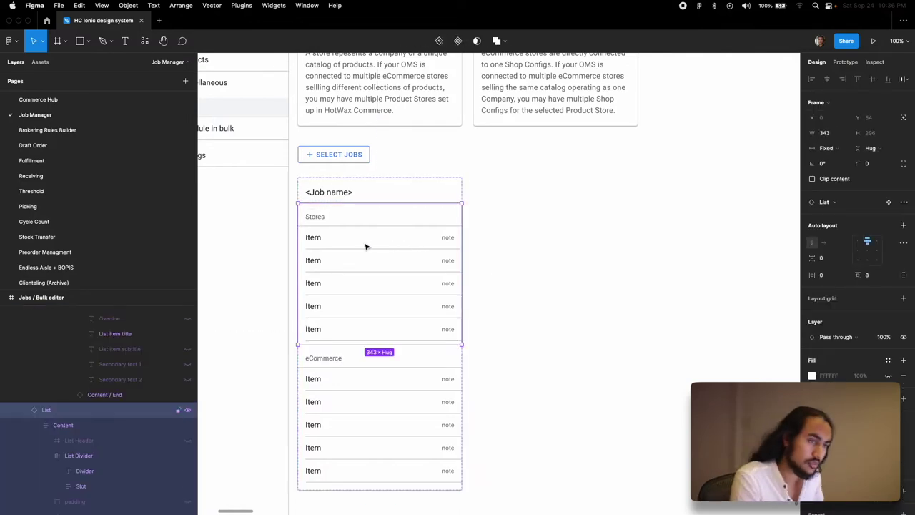
{"action": "scroll", "coordinate": [366, 244], "scroll_direction": "up", "scroll_amount": 3}
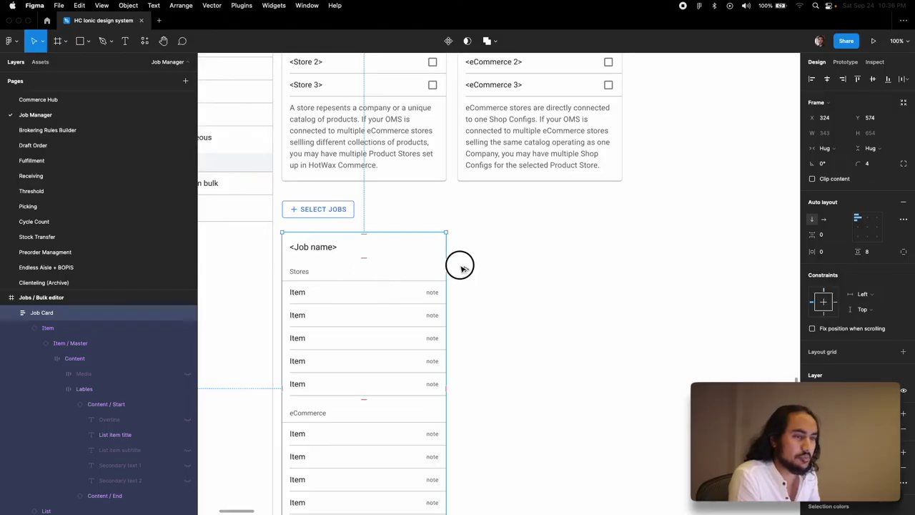
{"action": "key", "text": "super+d"}
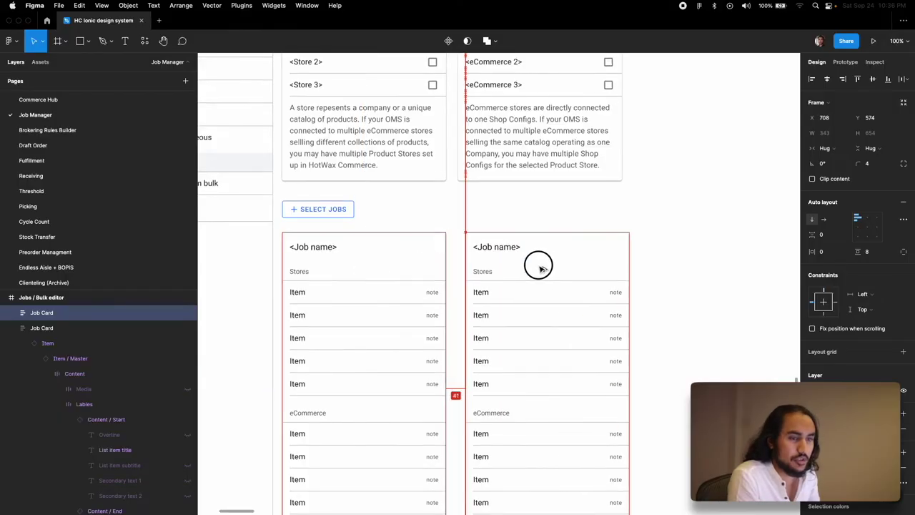
Change the Stores divider text in the second job card to "Parameters"
{"action": "left_click", "coordinate": [491, 282]}
{"action": "left_click", "coordinate": [487, 272], "text": "super"}
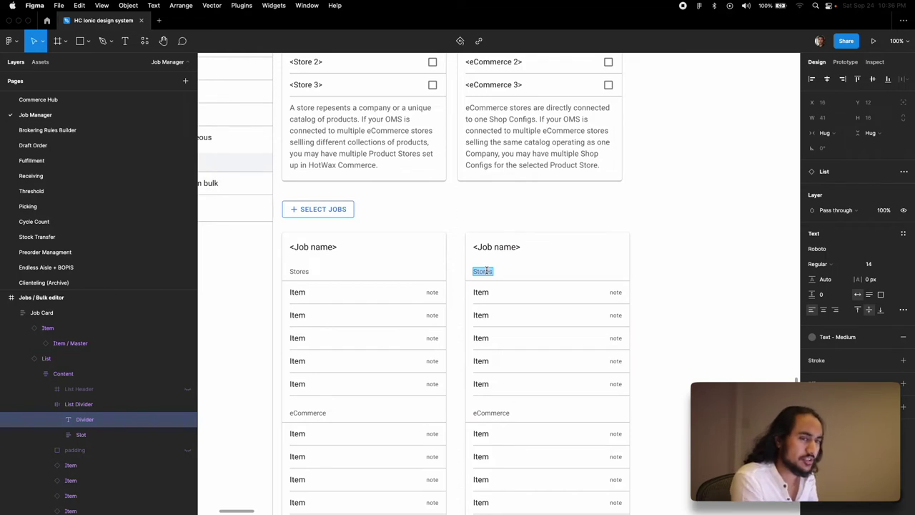
{"action": "type", "text": "E"}
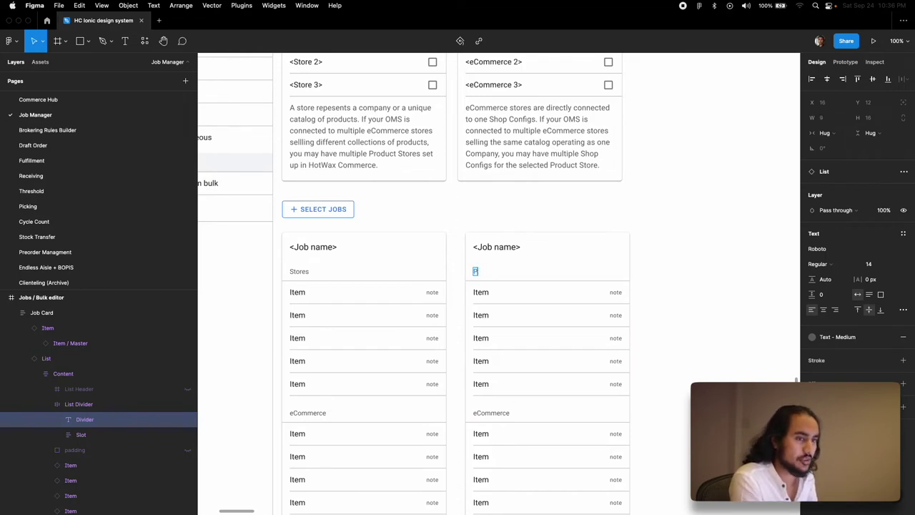
Rename the first two rows under Parameters as "Store" and "eCommerce"
{"action": "double_click", "coordinate": [485, 292]}
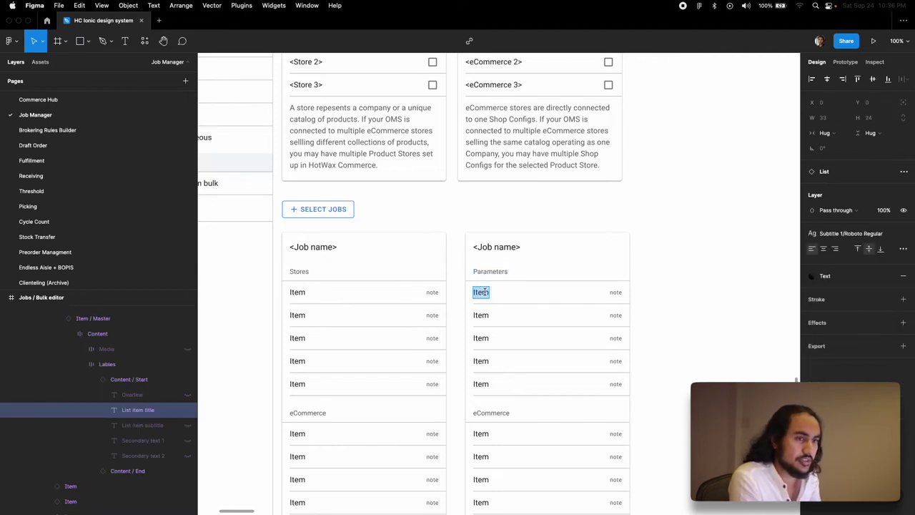
{"action": "type", "text": "Store"}
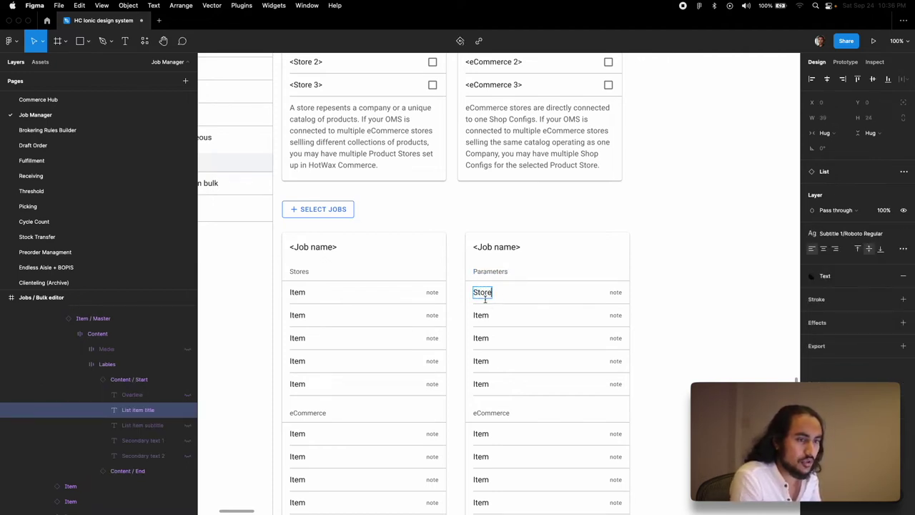
{"action": "key", "text": "Escape"}
{"action": "double_click", "coordinate": [483, 319]}
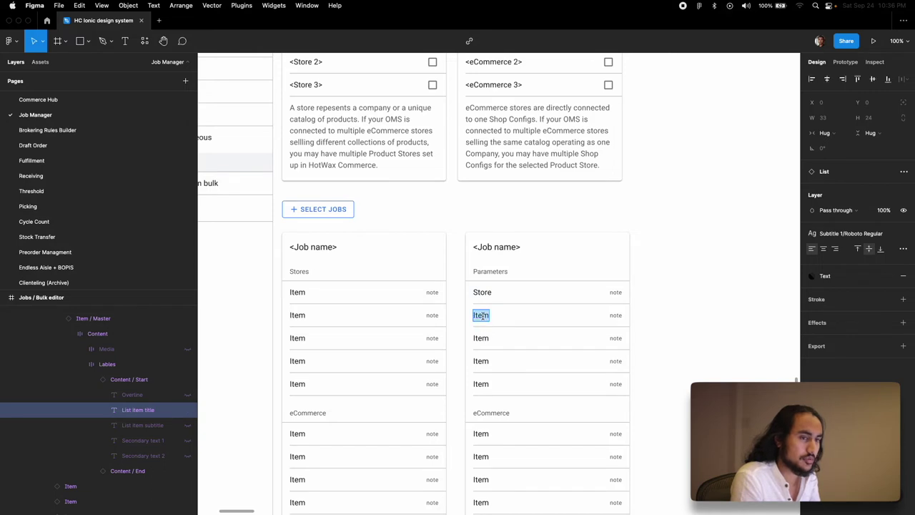
{"action": "type", "text": "eCommerce"}
{"action": "key", "text": "Escape"}
Remove the three leftover Item rows under Parameters and the entire eCommerce list from the second job card
{"action": "left_click", "coordinate": [519, 344]}
{"action": "left_click", "coordinate": [513, 354], "text": "shift"}
{"action": "left_click", "coordinate": [505, 384], "text": "shift"}
{"action": "key", "text": "Delete"}
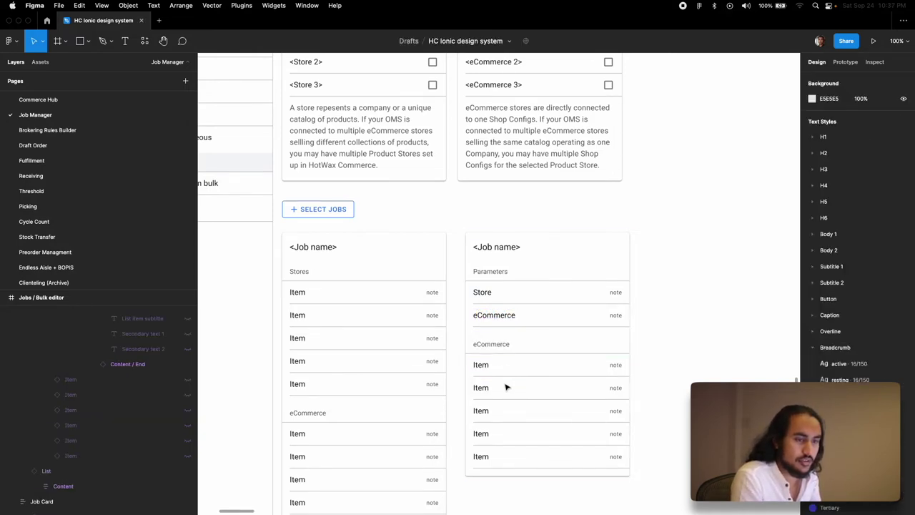
{"action": "left_click", "coordinate": [514, 352]}
{"action": "left_click", "coordinate": [514, 352]}
{"action": "key", "text": "Delete"}
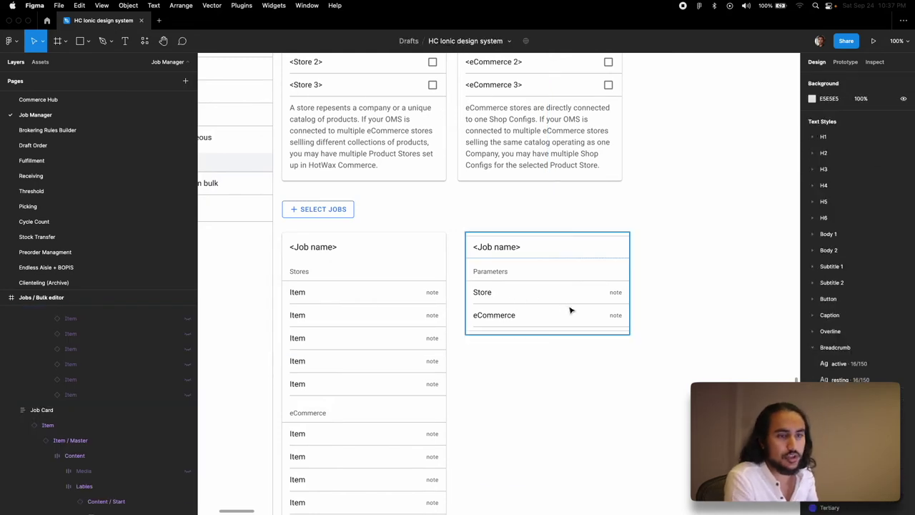
{"action": "scroll", "coordinate": [522, 229], "scroll_direction": "up", "scroll_amount": 2}
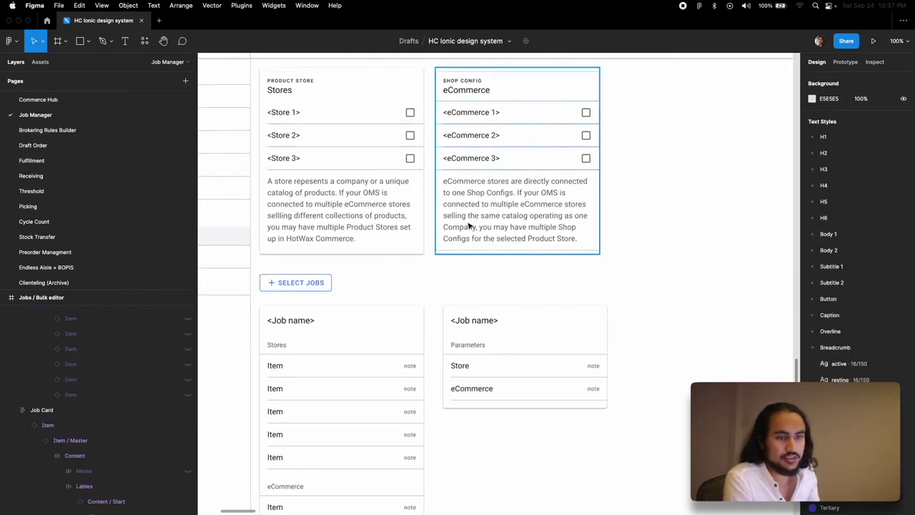
Set the Store row's note to "2 stores selected" and swap the eCommerce row's note for a badge in the second job card
{"action": "double_click", "coordinate": [593, 367]}
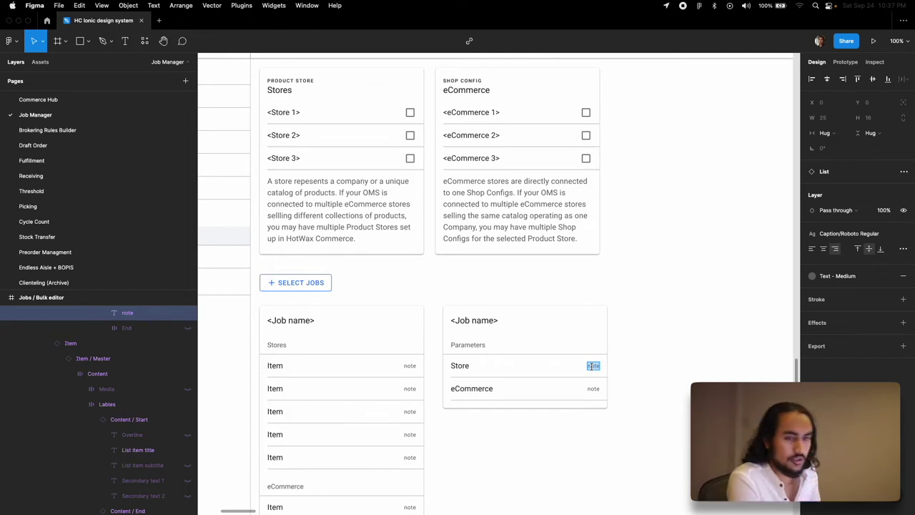
{"action": "type", "text": "2 stores selected"}
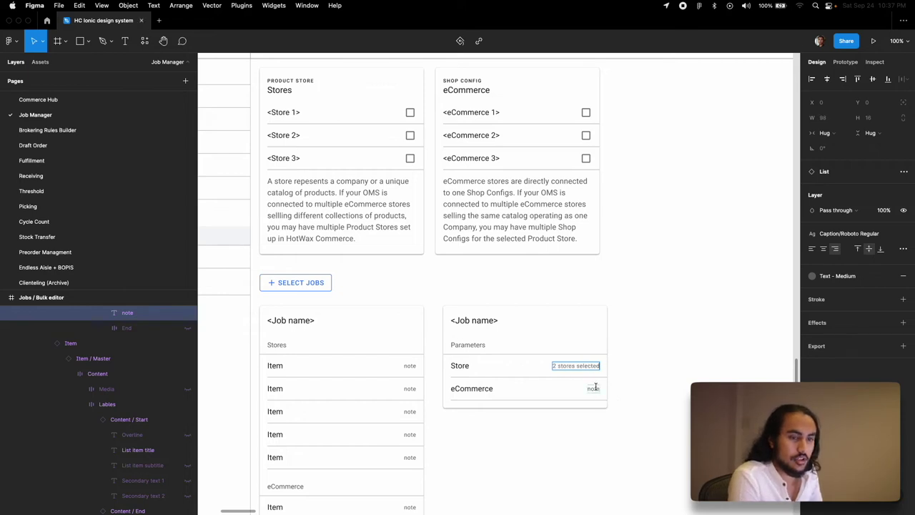
{"action": "double_click", "coordinate": [593, 388]}
{"action": "left_click", "coordinate": [187, 410]}
{"action": "left_click", "coordinate": [186, 426]}
{"action": "scroll", "coordinate": [104, 427], "scroll_direction": "down", "scroll_amount": 5}
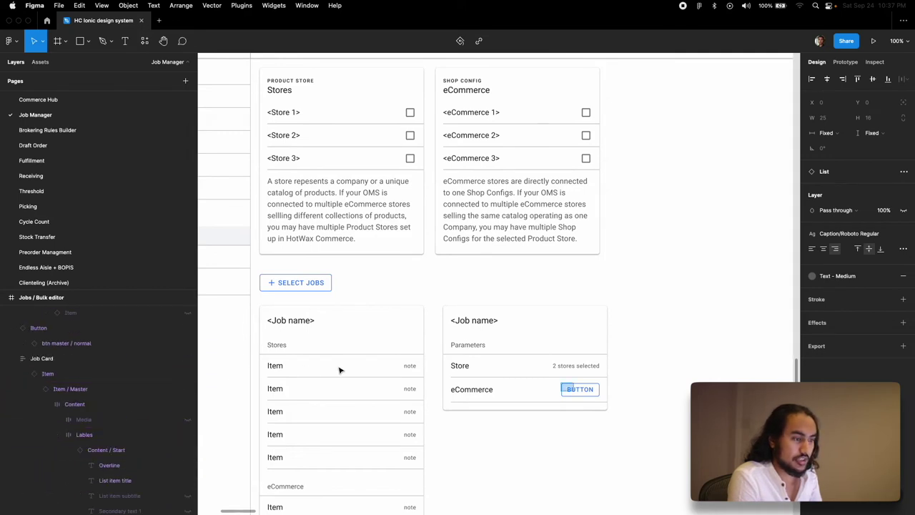
{"action": "double_click", "coordinate": [574, 389]}
{"action": "scroll", "coordinate": [183, 315], "scroll_direction": "up", "scroll_amount": 3}
{"action": "left_click", "coordinate": [187, 348]}
{"action": "left_click", "coordinate": [187, 425]}
{"action": "left_click", "coordinate": [149, 429]}
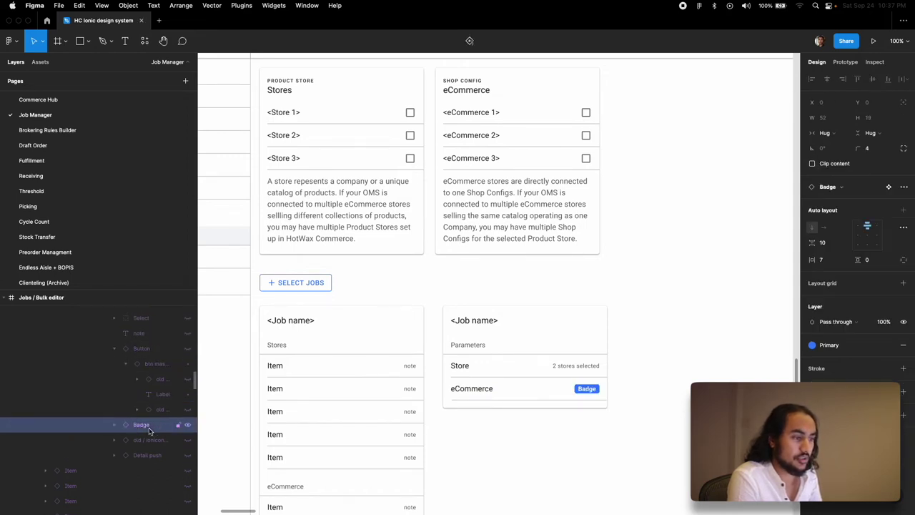
Change the eCommerce row's badge text to "no eCommerce selected"
{"action": "double_click", "coordinate": [587, 390]}
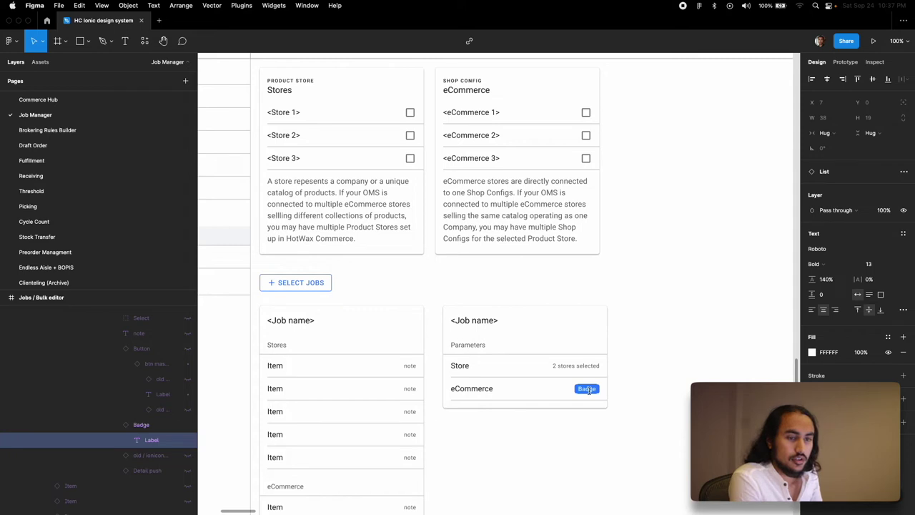
{"action": "double_click", "coordinate": [587, 390]}
{"action": "type", "text": "no eCommerce"}
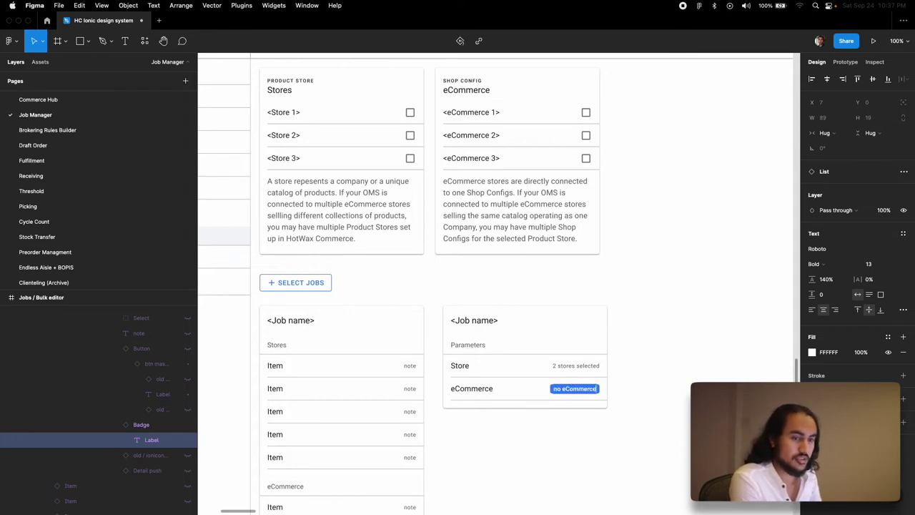
{"action": "type", "text": " selected"}
{"action": "key", "text": "Escape"}
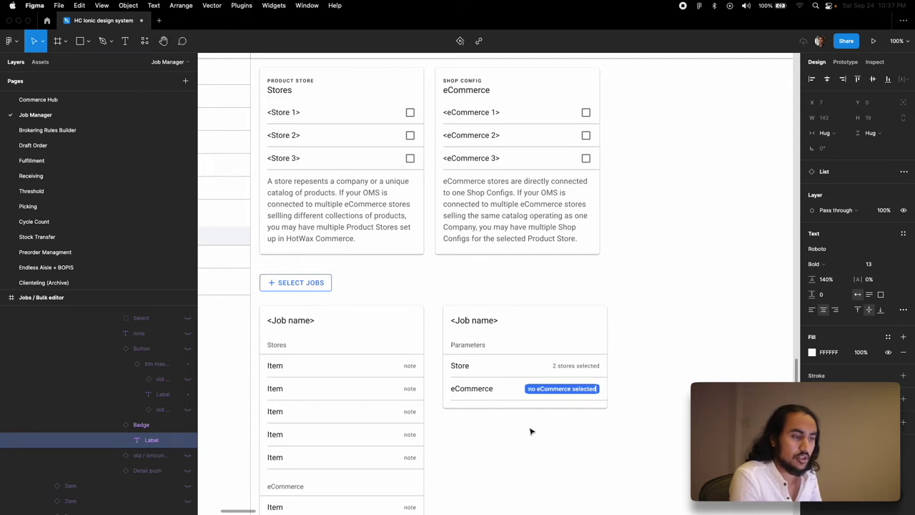
Change the fill of the eCommerce row's badge to the red colour style
{"action": "left_click", "coordinate": [137, 424]}
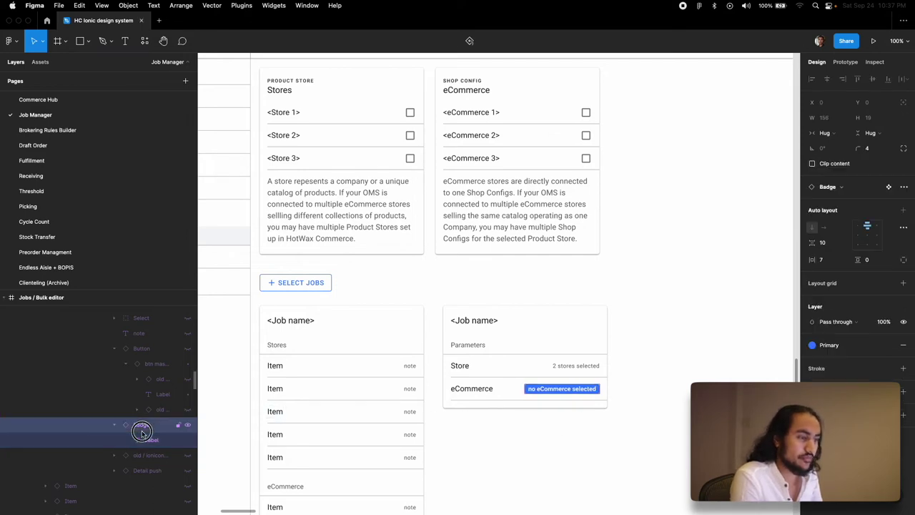
{"action": "left_click", "coordinate": [829, 345]}
{"action": "left_click", "coordinate": [858, 381]}
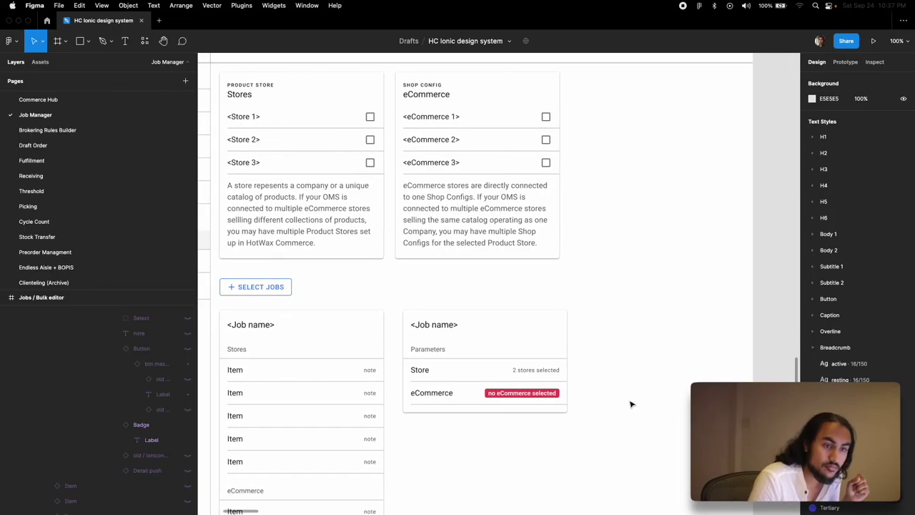
{"action": "scroll", "coordinate": [630, 405], "scroll_direction": "down", "scroll_amount": 5}
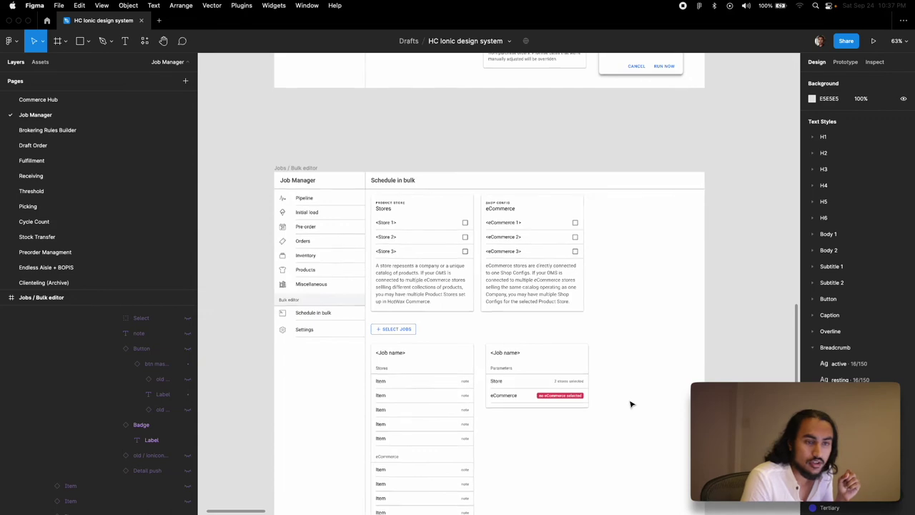
{"action": "scroll", "coordinate": [493, 371], "scroll_direction": "up", "scroll_amount": 3}
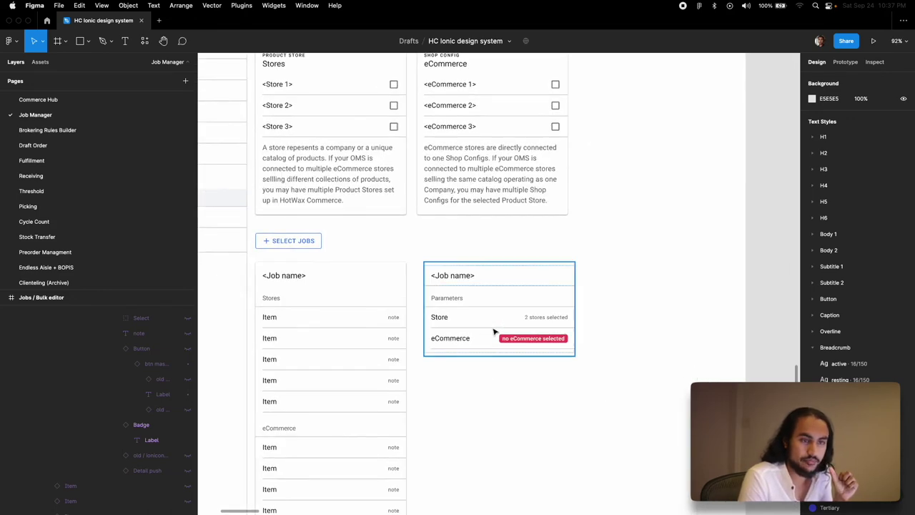
{"action": "scroll", "coordinate": [493, 336], "scroll_direction": "up", "scroll_amount": 5}
{"action": "scroll", "coordinate": [493, 331], "scroll_direction": "down", "scroll_amount": 5}
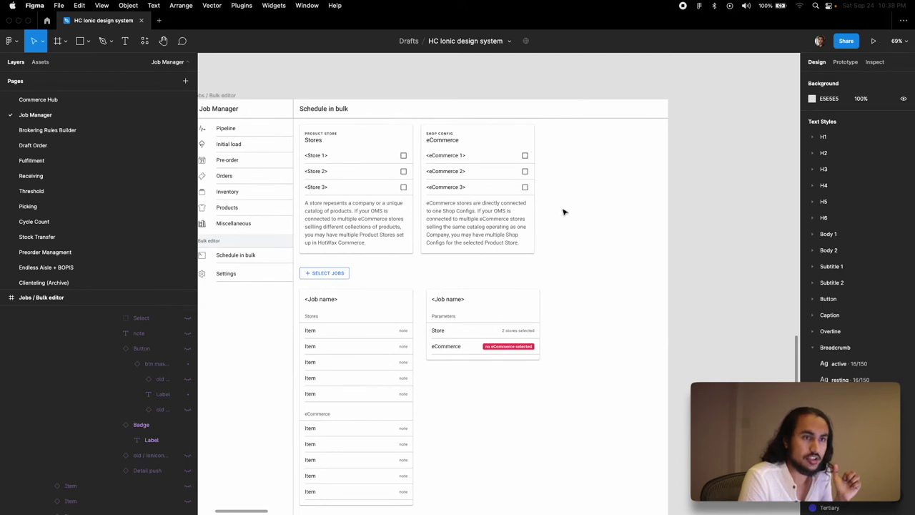
{"action": "scroll", "coordinate": [586, 191], "scroll_direction": "left", "scroll_amount": 2}
{"action": "scroll", "coordinate": [587, 191], "scroll_direction": "right", "scroll_amount": 3}
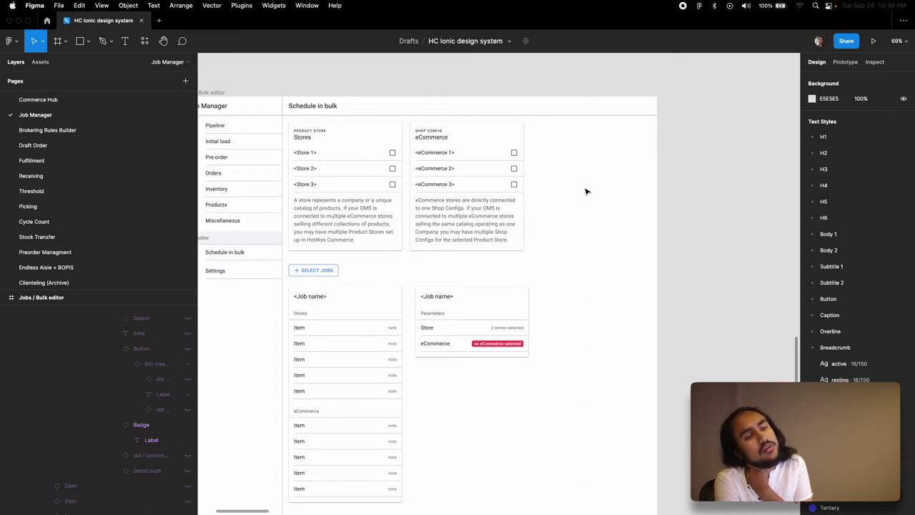
Move the first job card out of the frame onto the canvas and put the Parameters card in its place at X 324, Y 574
{"action": "left_click", "coordinate": [393, 343]}
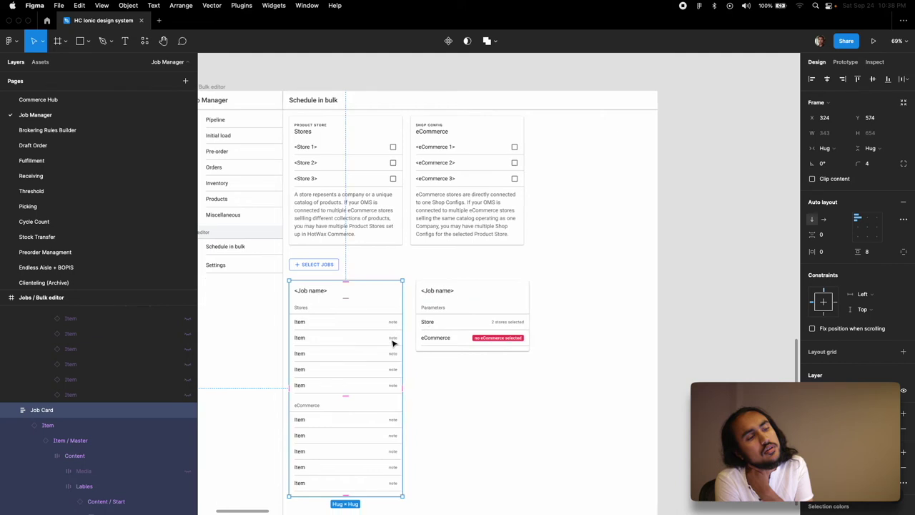
{"action": "scroll", "coordinate": [392, 344], "scroll_direction": "down", "scroll_amount": 3}
{"action": "left_click_drag", "start_coordinate": [392, 343], "coordinate": [802, 421]}
{"action": "scroll", "coordinate": [490, 226], "scroll_direction": "up", "scroll_amount": 2}
{"action": "left_click", "coordinate": [490, 226]}
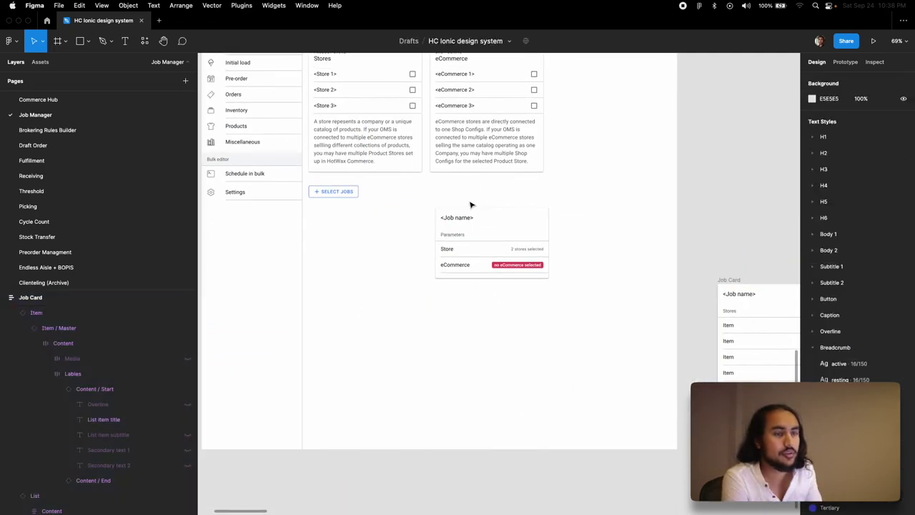
{"action": "left_click_drag", "start_coordinate": [494, 222], "coordinate": [381, 226]}
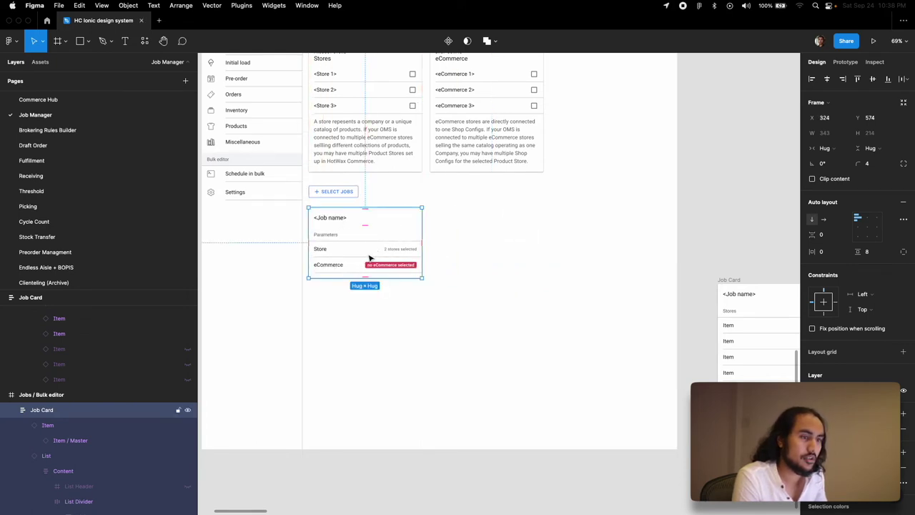
Show a third item row below eCommerce in the Parameters list of the job card
{"action": "double_click", "coordinate": [349, 266]}
{"action": "double_click", "coordinate": [348, 266]}
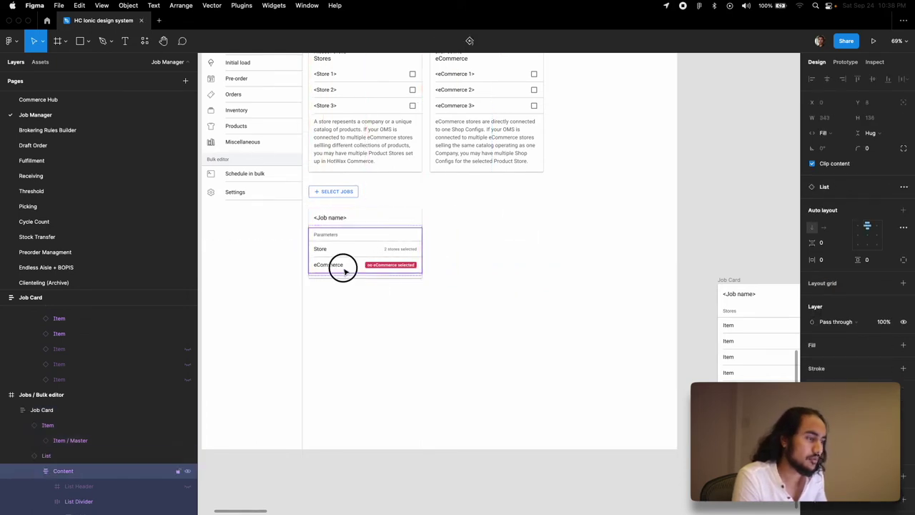
{"action": "scroll", "coordinate": [122, 417], "scroll_direction": "down", "scroll_amount": 2}
{"action": "left_click", "coordinate": [46, 347]}
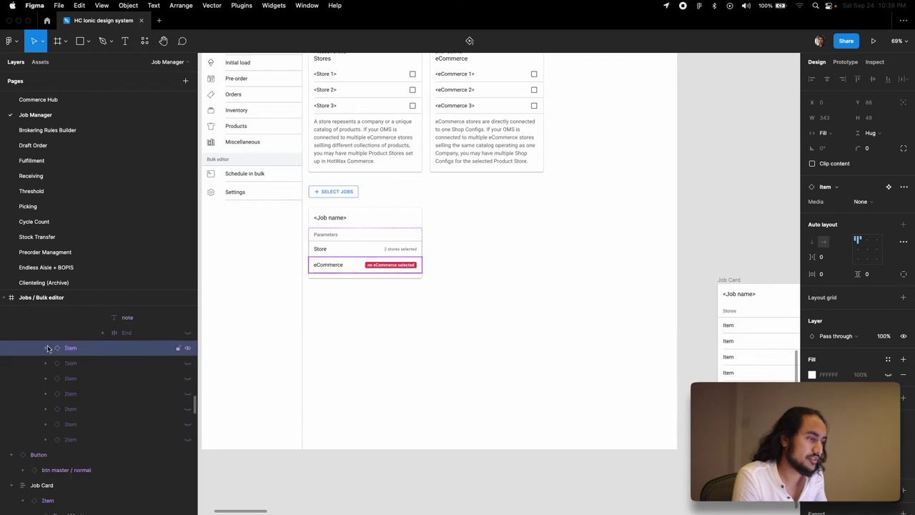
{"action": "left_click_drag", "start_coordinate": [86, 290], "coordinate": [86, 152]}
{"action": "left_click", "coordinate": [187, 224]}
Rename the new third row under Parameters as "Schedule"
{"action": "left_click", "coordinate": [325, 283], "text": "super"}
{"action": "double_click", "coordinate": [323, 280]}
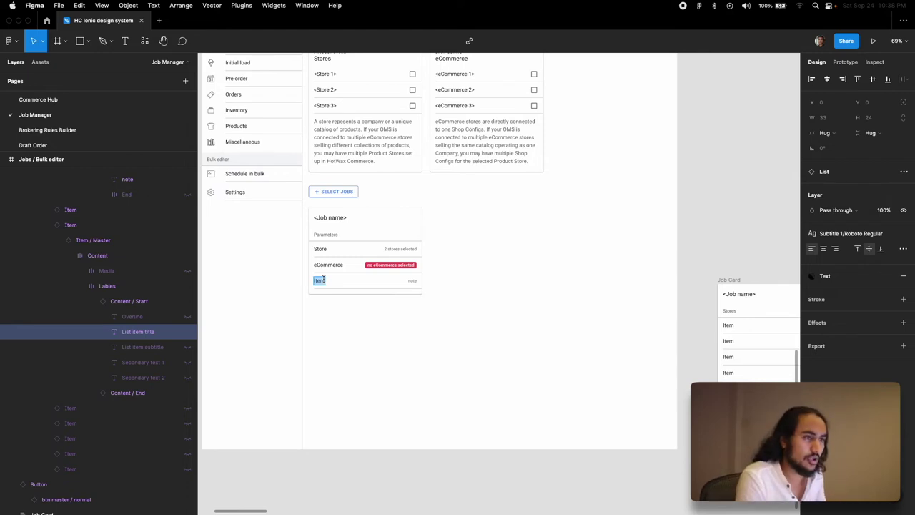
{"action": "scroll", "coordinate": [352, 227], "scroll_direction": "down", "scroll_amount": 5}
{"action": "scroll", "coordinate": [351, 227], "scroll_direction": "right", "scroll_amount": 5}
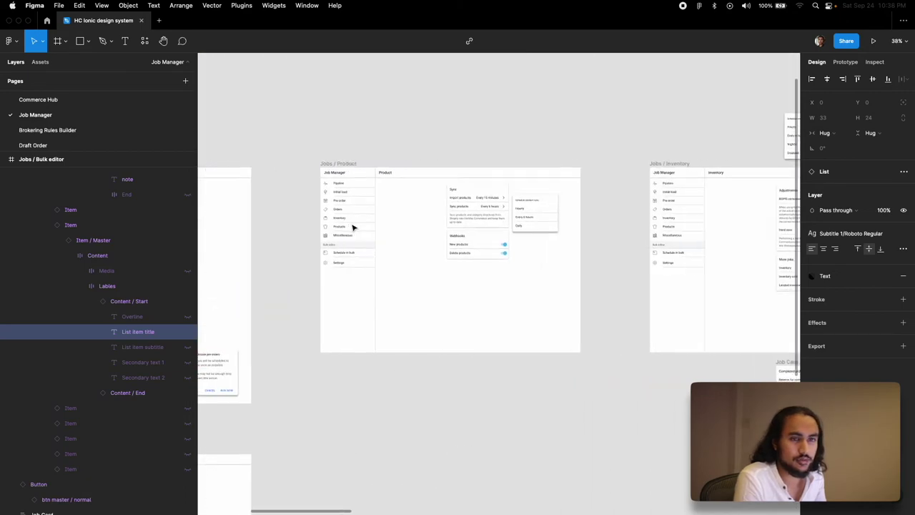
{"action": "scroll", "coordinate": [352, 227], "scroll_direction": "right", "scroll_amount": 8}
{"action": "scroll", "coordinate": [301, 229], "scroll_direction": "up", "scroll_amount": 5}
{"action": "scroll", "coordinate": [301, 229], "scroll_direction": "left", "scroll_amount": 3}
{"action": "scroll", "coordinate": [300, 229], "scroll_direction": "down", "scroll_amount": 10}
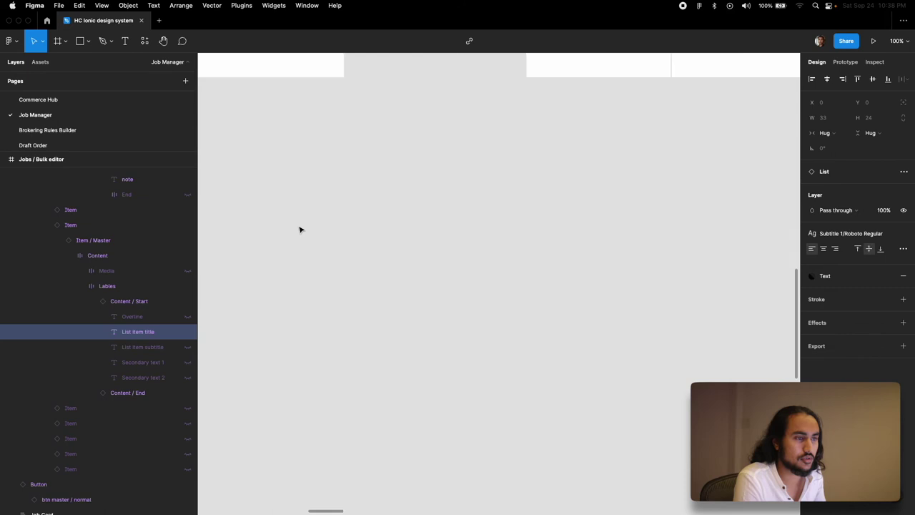
{"action": "scroll", "coordinate": [300, 229], "scroll_direction": "up", "scroll_amount": 2}
Replace the Schedule row's note with the Select dropdown, keeping the end button hidden
{"action": "left_click", "coordinate": [477, 322]}
{"action": "left_click", "coordinate": [188, 485]}
{"action": "left_click", "coordinate": [181, 500]}
{"action": "scroll", "coordinate": [184, 494], "scroll_direction": "down", "scroll_amount": 2}
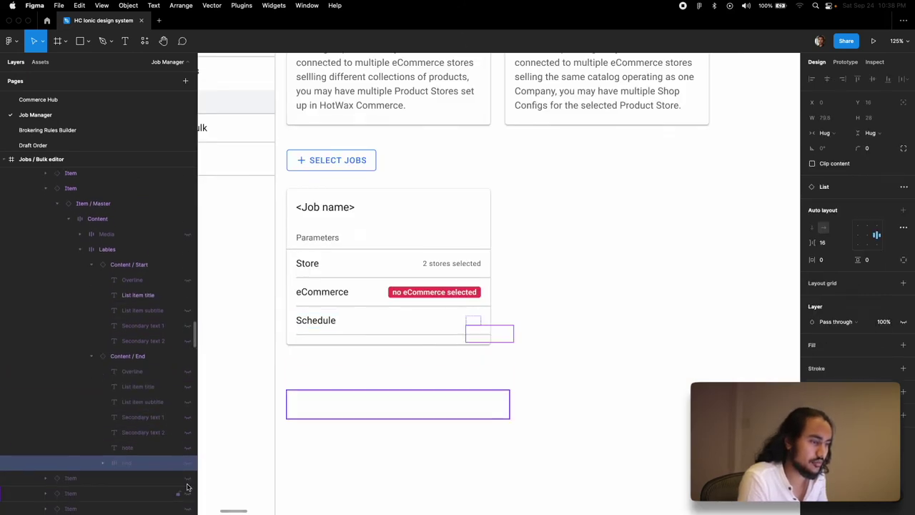
{"action": "left_click", "coordinate": [187, 443]}
{"action": "left_click", "coordinate": [103, 444]}
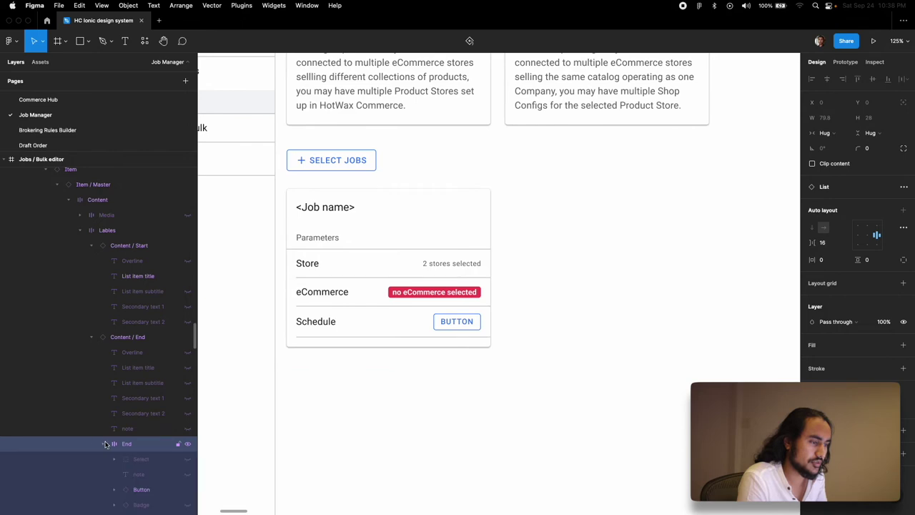
{"action": "left_click", "coordinate": [187, 459]}
{"action": "left_click", "coordinate": [188, 489]}
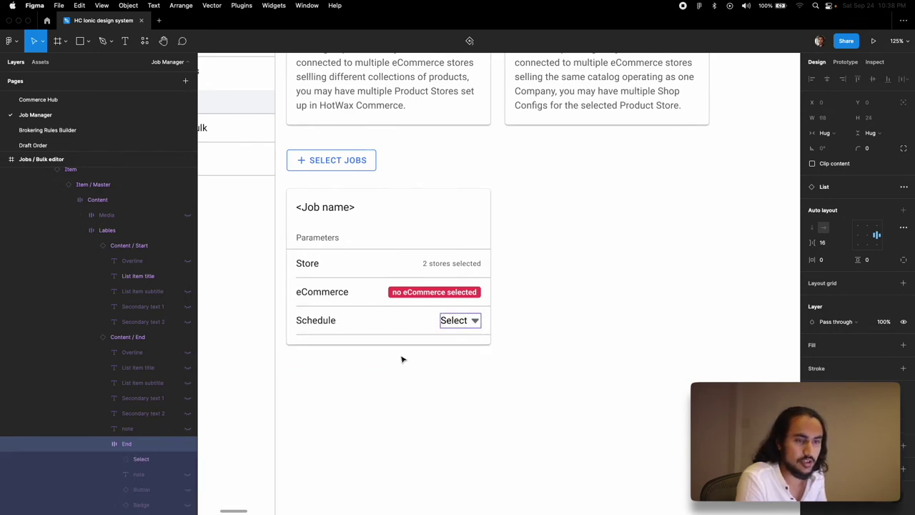
Set the Schedule row's dropdown text to "Bulk schedule"
{"action": "double_click", "coordinate": [458, 321]}
{"action": "scroll", "coordinate": [462, 321], "scroll_direction": "down", "scroll_amount": 5}
{"action": "scroll", "coordinate": [462, 321], "scroll_direction": "up", "scroll_amount": 3}
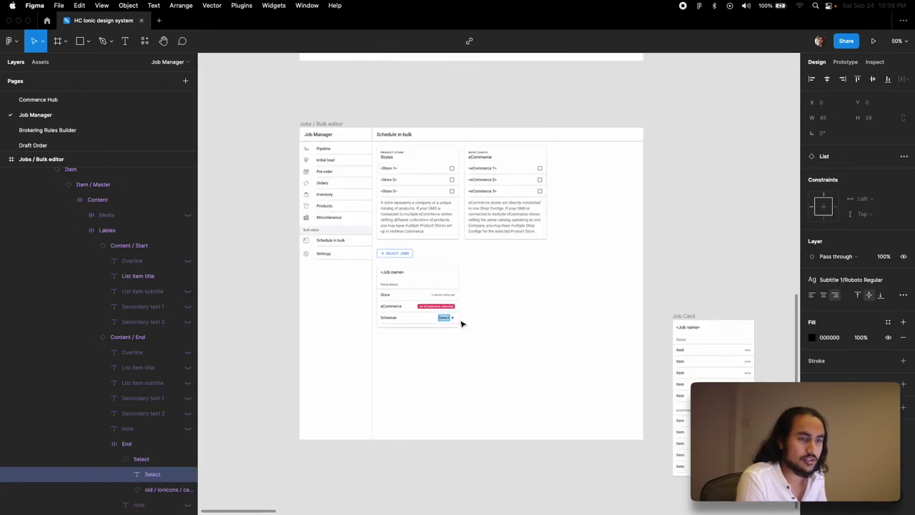
{"action": "scroll", "coordinate": [433, 320], "scroll_direction": "up", "scroll_amount": 5}
{"action": "scroll", "coordinate": [433, 320], "scroll_direction": "down", "scroll_amount": 3}
{"action": "scroll", "coordinate": [433, 320], "scroll_direction": "up", "scroll_amount": 3}
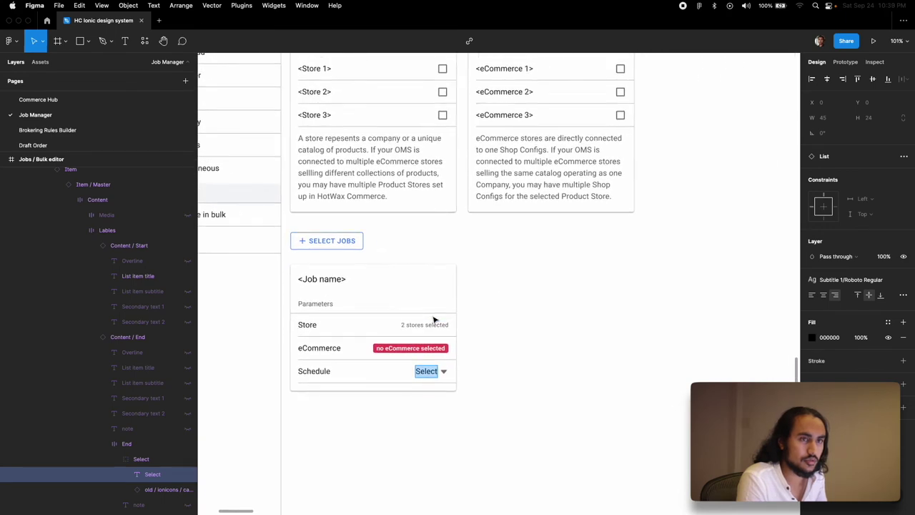
{"action": "scroll", "coordinate": [433, 319], "scroll_direction": "up", "scroll_amount": 3}
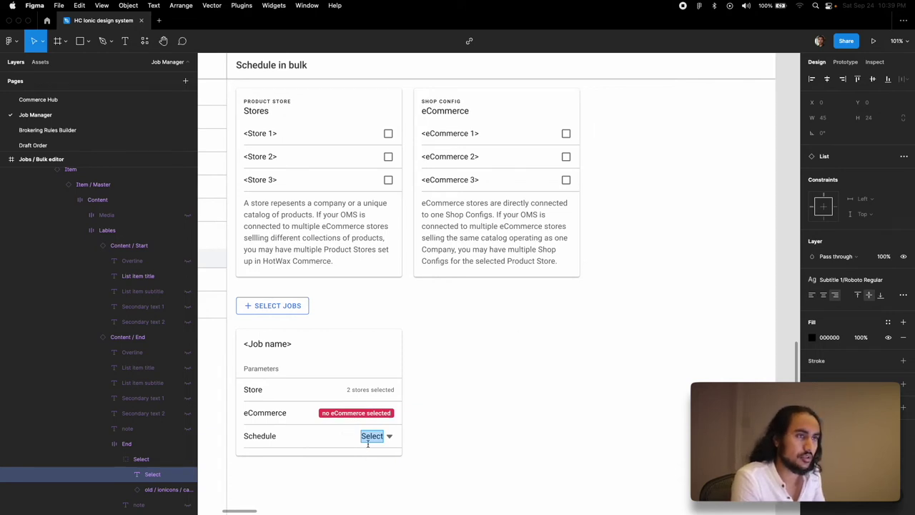
{"action": "type", "text": "Bulk scheu"}
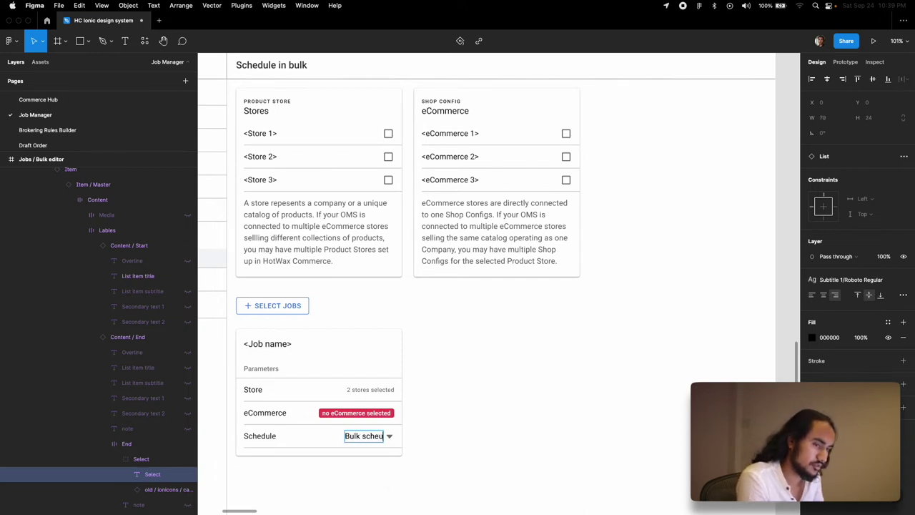
{"action": "type", "text": "ule"}
{"action": "key", "text": "Escape"}
{"action": "key", "text": "Escape"}
Bring the schedule frequency popover from the Jobs / Orders frame into the bulk editor frame, beside the job card's Schedule row
{"action": "scroll", "coordinate": [427, 456], "scroll_direction": "down", "scroll_amount": 10}
{"action": "scroll", "coordinate": [641, 251], "scroll_direction": "right", "scroll_amount": 5}
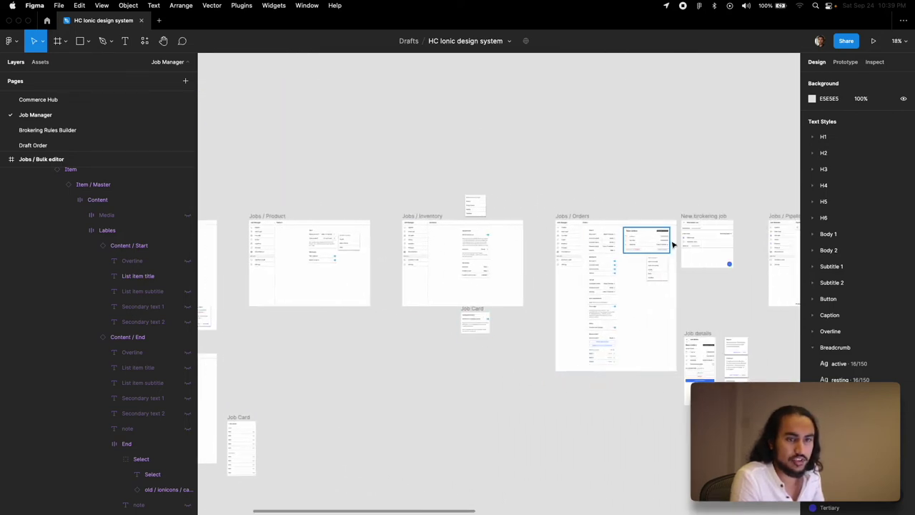
{"action": "left_click_drag", "start_coordinate": [657, 266], "coordinate": [410, 348]}
{"action": "scroll", "coordinate": [441, 325], "scroll_direction": "left", "scroll_amount": 5}
{"action": "scroll", "coordinate": [366, 381], "scroll_direction": "up", "scroll_amount": 10}
Change the popover's heading to "<job name>"
{"action": "double_click", "coordinate": [426, 293]}
{"action": "key", "text": "BackSpace"}
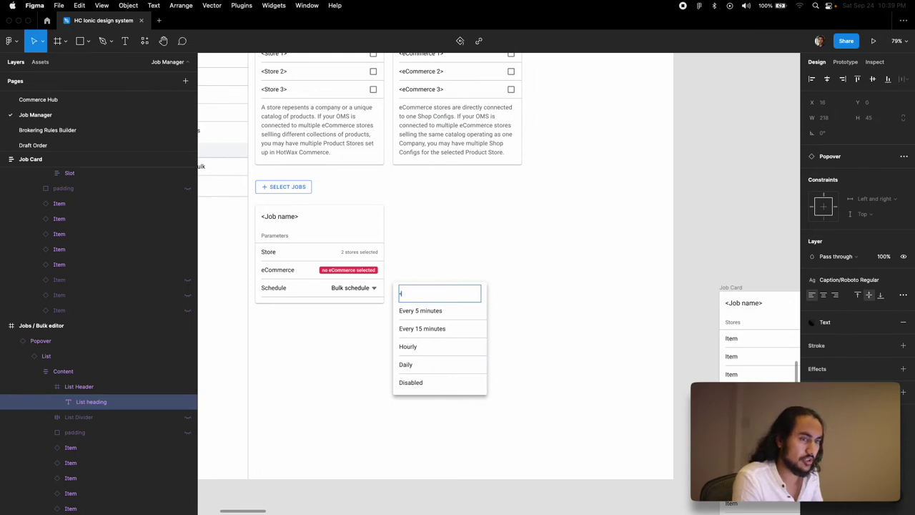
{"action": "left_click", "coordinate": [570, 328]}
{"action": "double_click", "coordinate": [431, 312]}
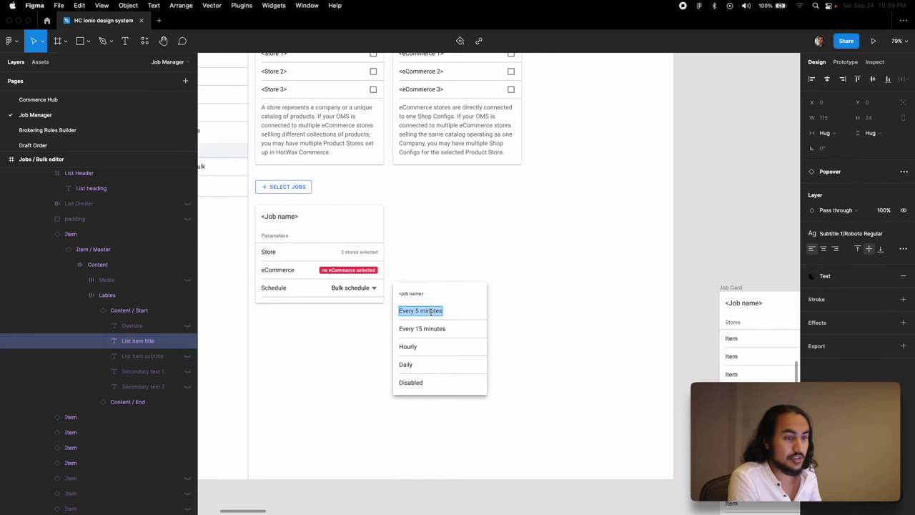
{"action": "key", "text": "Escape"}
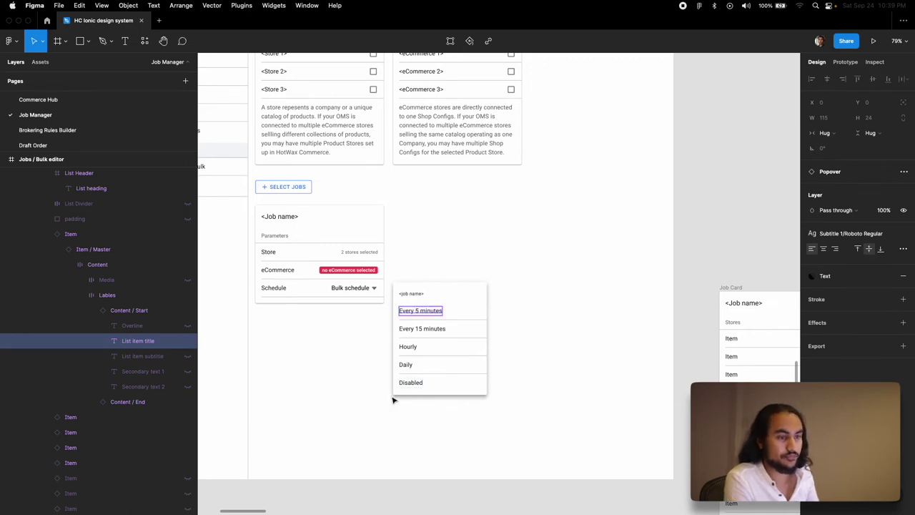
{"action": "left_click", "coordinate": [394, 398]}
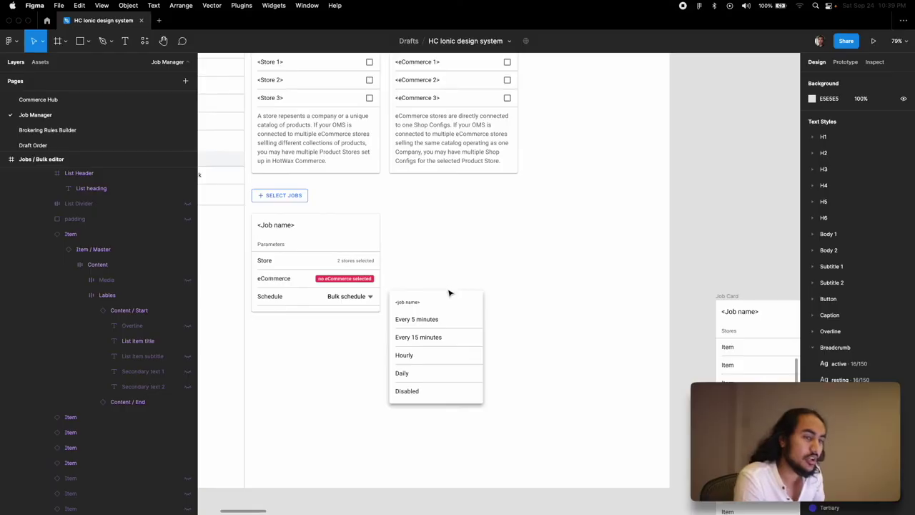
Move the frequency popover below the job card, aligned with the card's right edge
{"action": "left_click_drag", "start_coordinate": [437, 321], "coordinate": [339, 361]}
{"action": "left_click", "coordinate": [423, 305]}
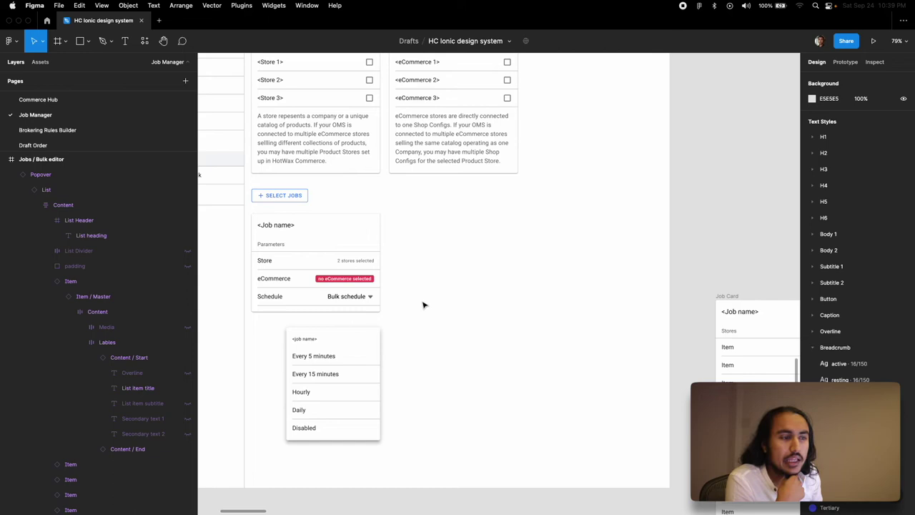
{"action": "scroll", "coordinate": [423, 306], "scroll_direction": "up", "scroll_amount": 3}
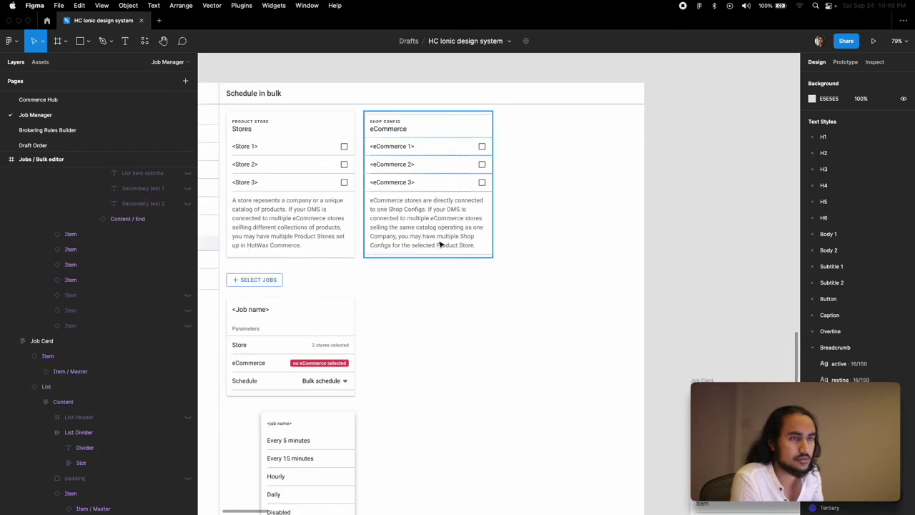
Duplicate the eCommerce card to its right and tighten the horizontal spacing evenly between the three cards
{"action": "left_click_drag", "start_coordinate": [412, 218], "coordinate": [544, 229]}
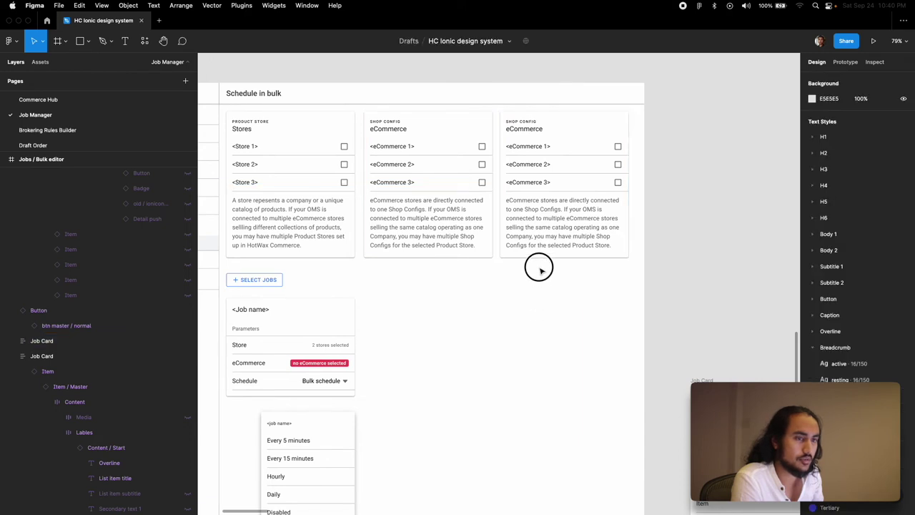
{"action": "left_click_drag", "start_coordinate": [537, 265], "coordinate": [339, 227]}
{"action": "left_click", "coordinate": [620, 250]}
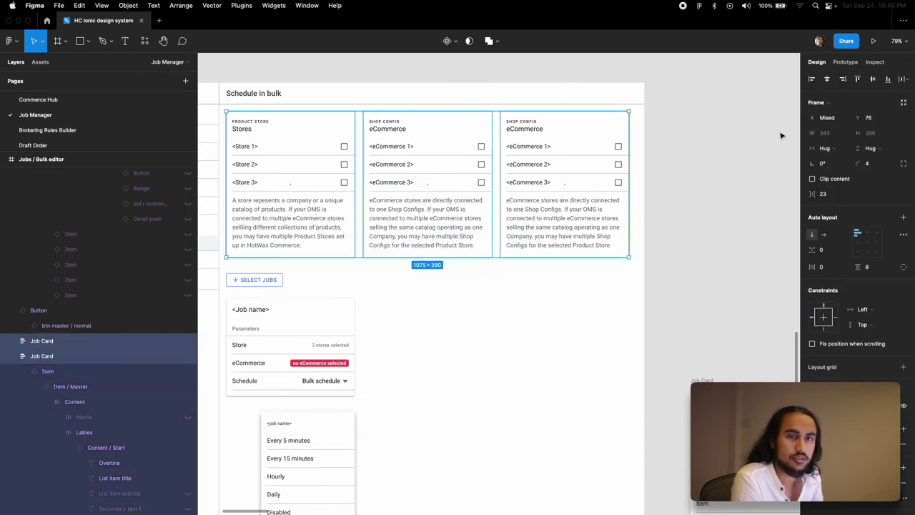
{"action": "left_click", "coordinate": [826, 194]}
{"action": "type", "text": "10"}
{"action": "key", "text": "Return"}
Change the title of the duplicated third card to "Scheduler"
{"action": "left_click", "coordinate": [585, 178]}
{"action": "left_click", "coordinate": [517, 122]}
{"action": "left_click", "coordinate": [517, 126]}
{"action": "double_click", "coordinate": [516, 129]}
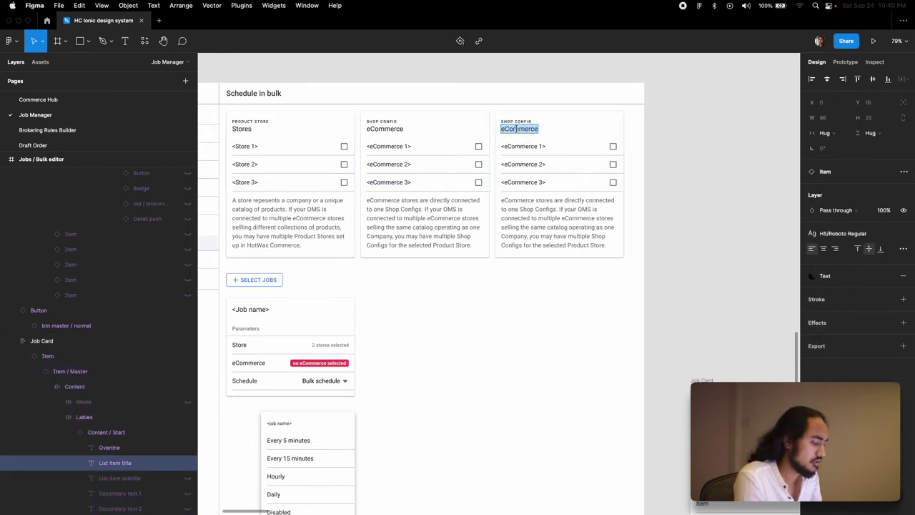
{"action": "type", "text": "Scheduler"}
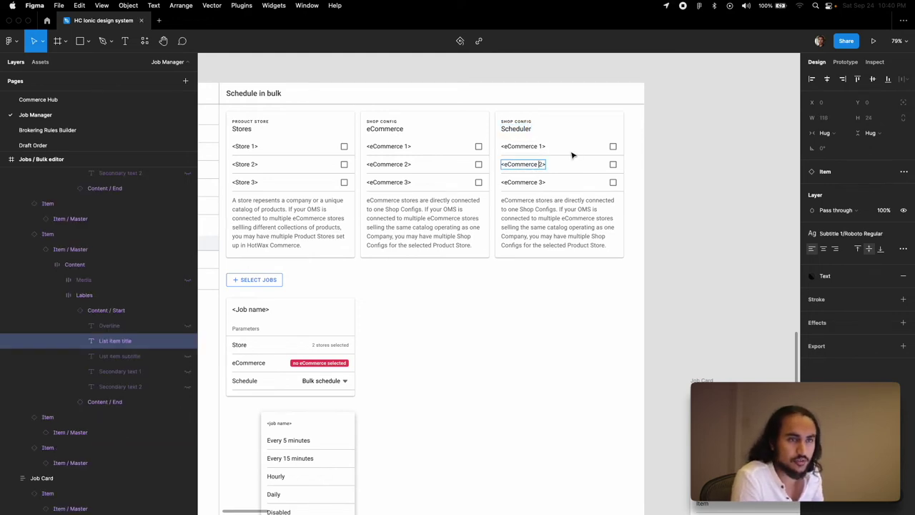
Set the label of the Scheduler card's first row to "Run time"
{"action": "left_click", "coordinate": [535, 151]}
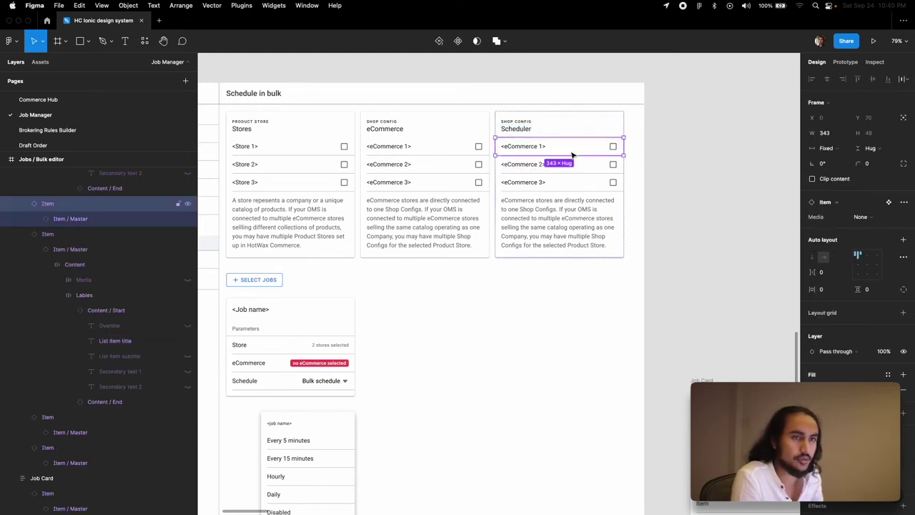
{"action": "double_click", "coordinate": [535, 152]}
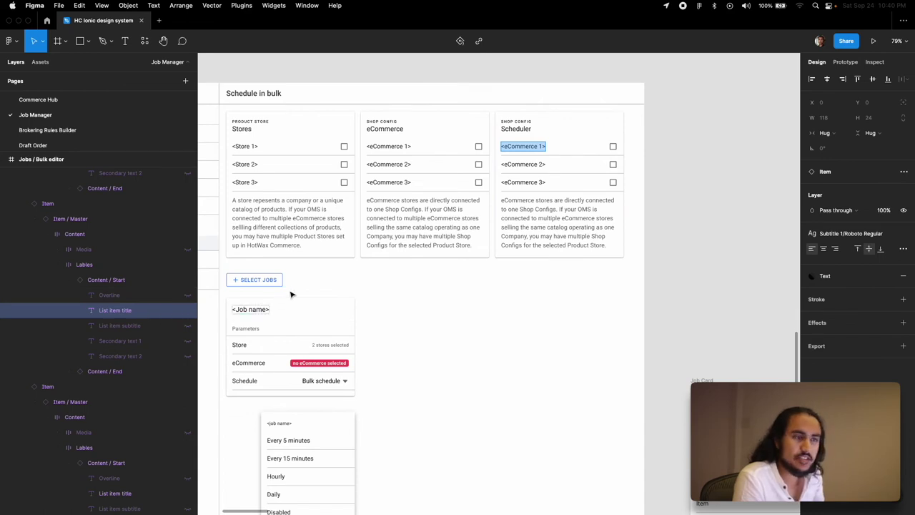
{"action": "type", "text": "Schedu"}
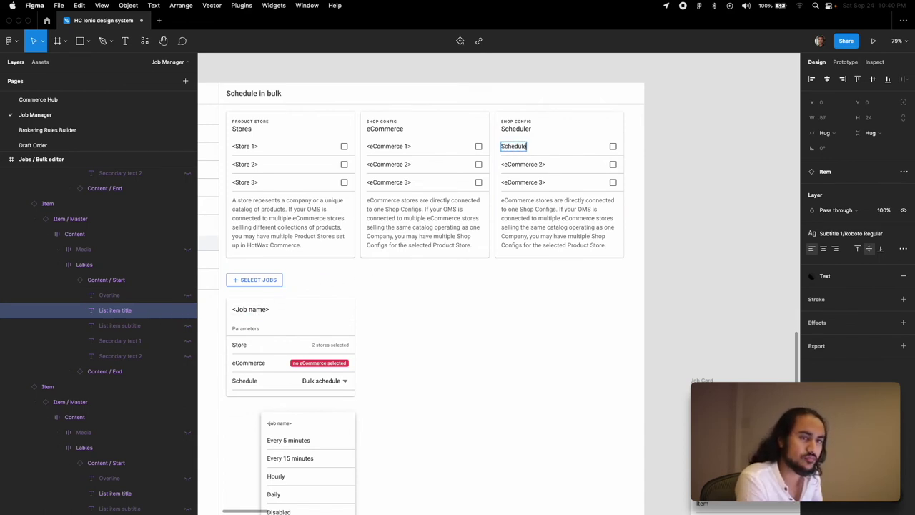
{"action": "key", "text": "BackSpace"}
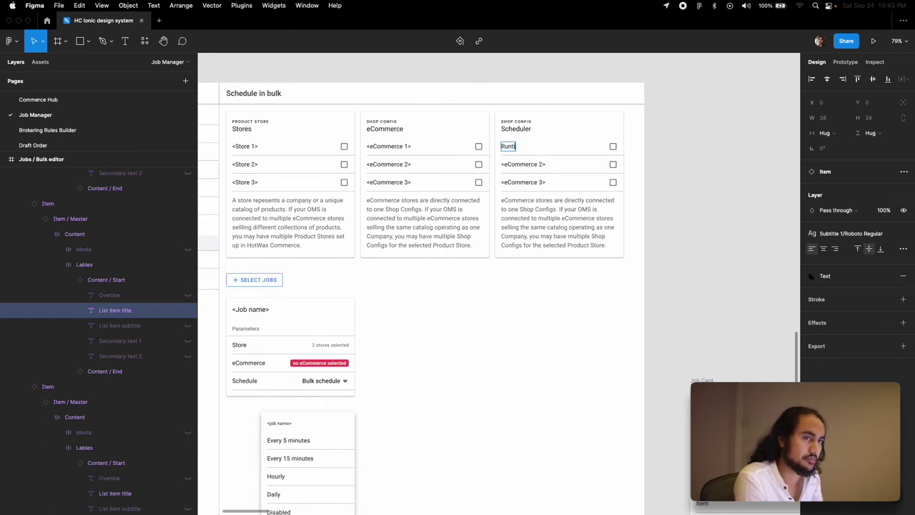
{"action": "scroll", "coordinate": [551, 182], "scroll_direction": "down", "scroll_amount": 10}
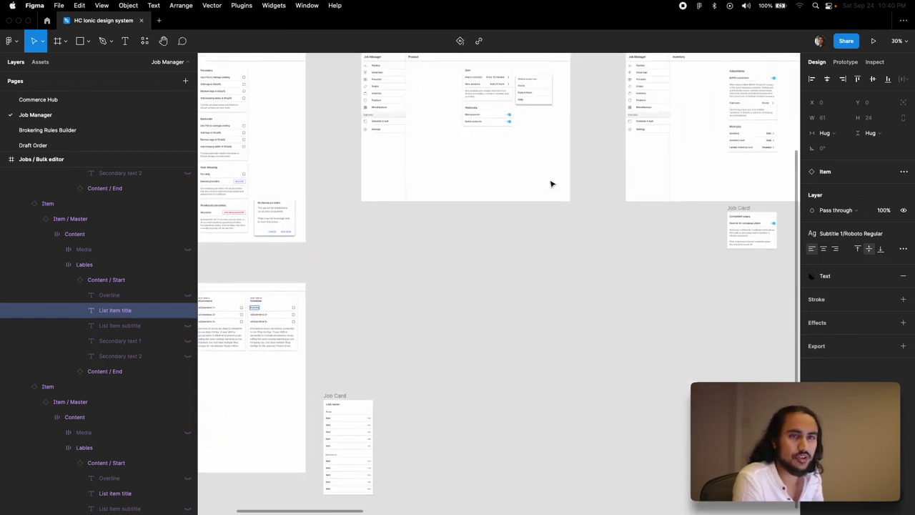
{"action": "scroll", "coordinate": [613, 286], "scroll_direction": "down", "scroll_amount": 1}
{"action": "scroll", "coordinate": [572, 268], "scroll_direction": "down", "scroll_amount": 10}
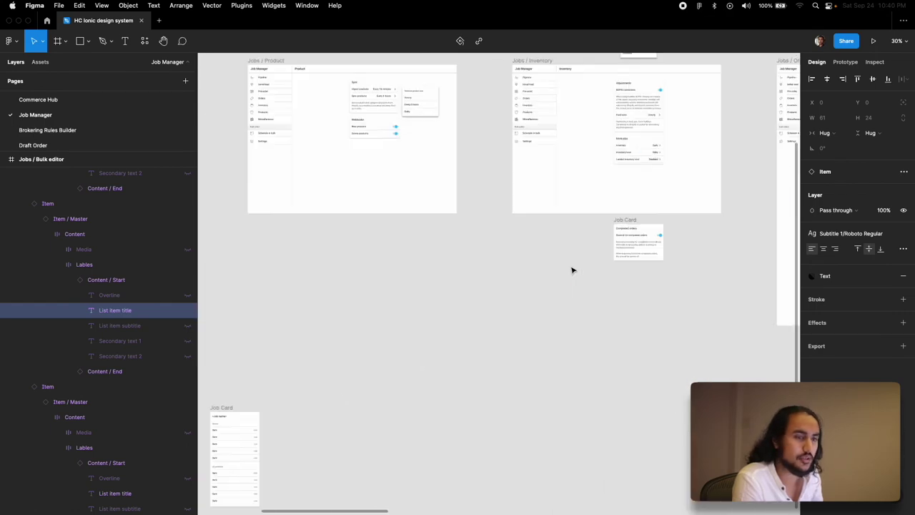
{"action": "scroll", "coordinate": [475, 184], "scroll_direction": "up", "scroll_amount": 10}
{"action": "scroll", "coordinate": [476, 186], "scroll_direction": "up", "scroll_amount": 5}
{"action": "key", "text": "BackSpace"}
{"action": "key", "text": "BackSpace"}
{"action": "key", "text": "BackSpace"}
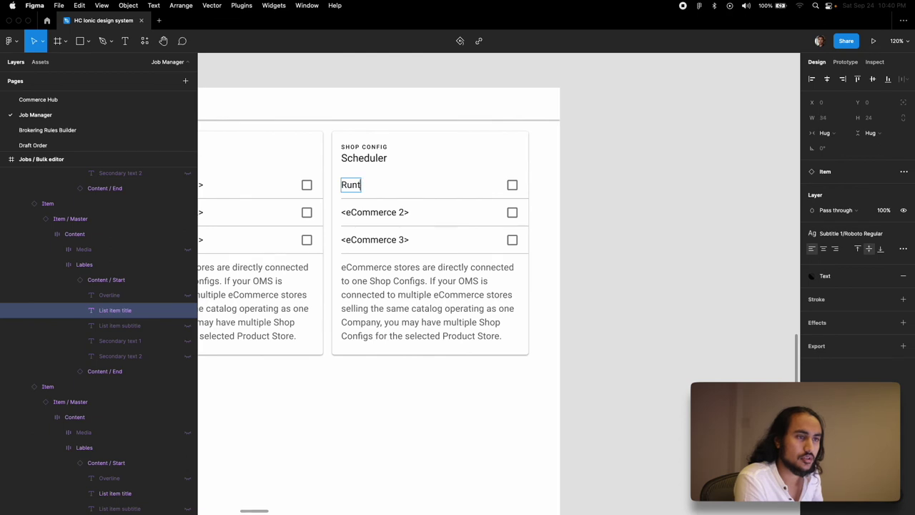
{"action": "left_click", "coordinate": [512, 185]}
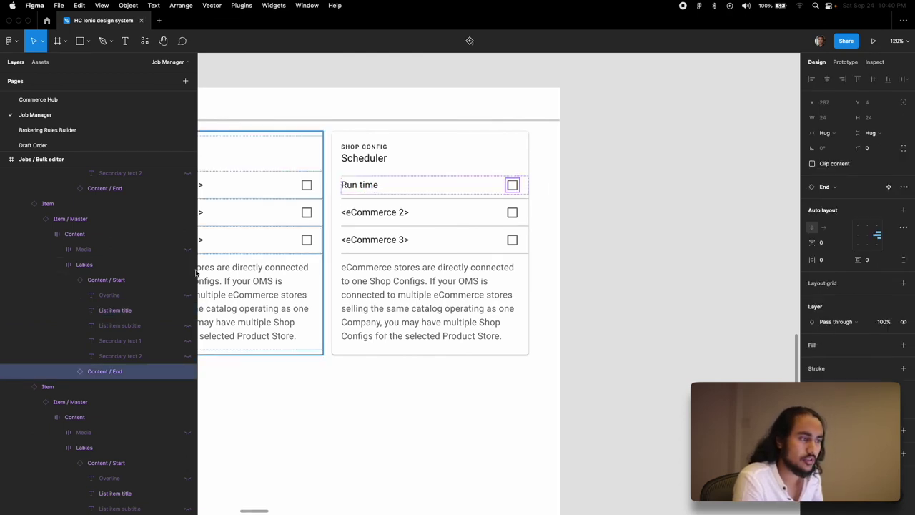
Set the Scheduler card's Run time row to Icon media, matching the Run time row on the New orders card in Jobs / Orders
{"action": "scroll", "coordinate": [480, 204], "scroll_direction": "down", "scroll_amount": 2}
{"action": "scroll", "coordinate": [480, 202], "scroll_direction": "down", "scroll_amount": 5}
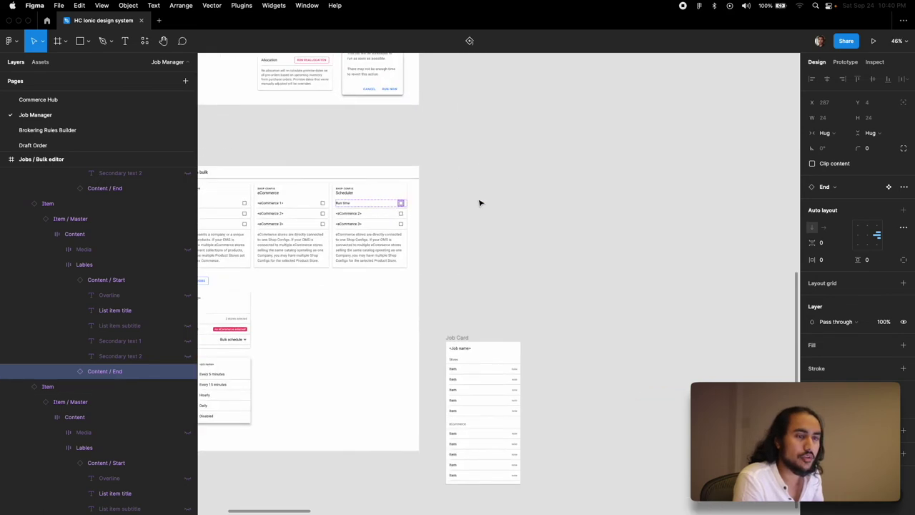
{"action": "scroll", "coordinate": [631, 276], "scroll_direction": "up", "scroll_amount": 3}
{"action": "scroll", "coordinate": [630, 276], "scroll_direction": "up", "scroll_amount": 3}
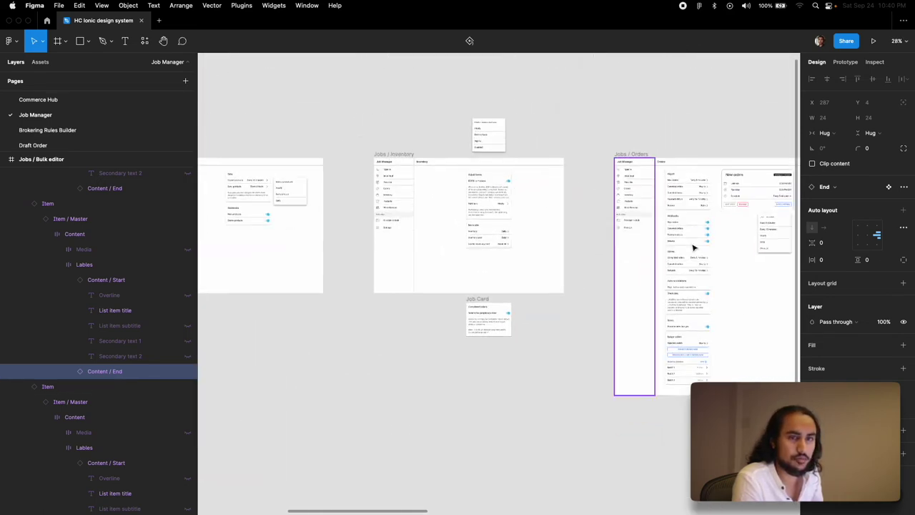
{"action": "scroll", "coordinate": [622, 214], "scroll_direction": "right", "scroll_amount": 2}
{"action": "scroll", "coordinate": [613, 180], "scroll_direction": "up", "scroll_amount": 5}
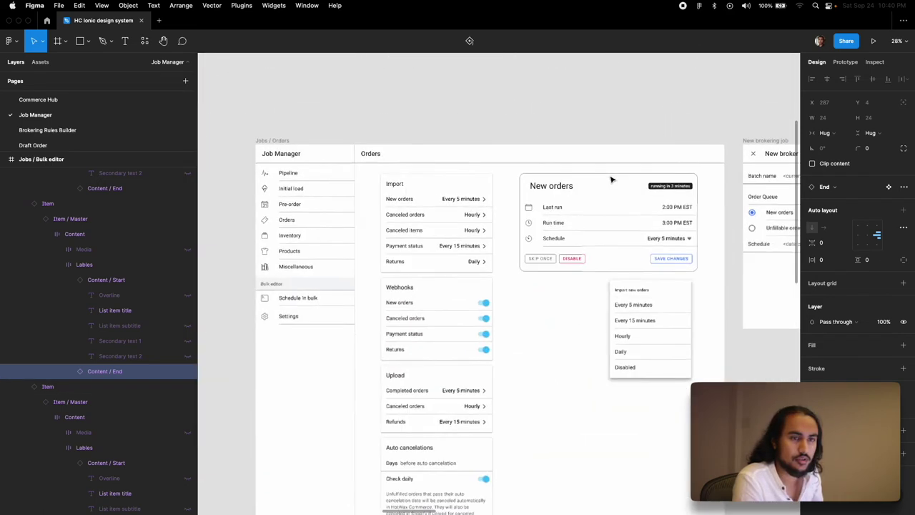
{"action": "left_click", "coordinate": [572, 227]}
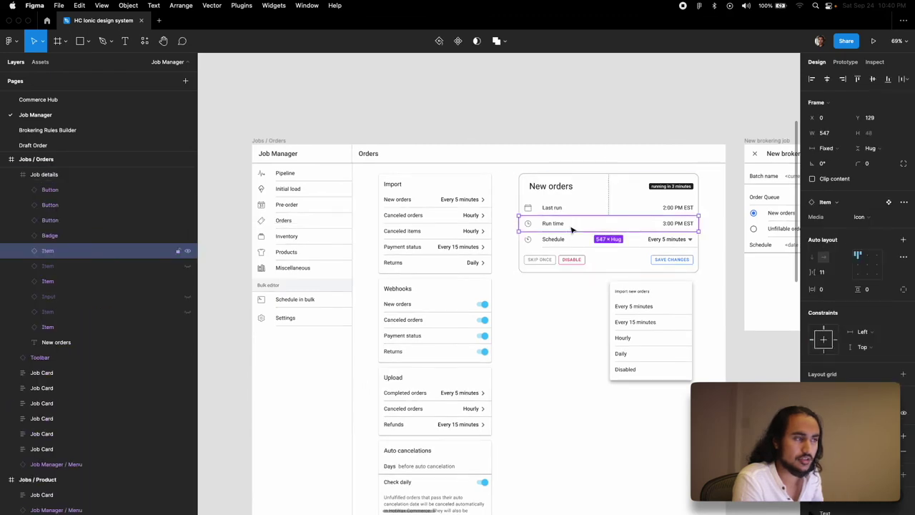
{"action": "scroll", "coordinate": [572, 229], "scroll_direction": "up", "scroll_amount": 3}
{"action": "scroll", "coordinate": [572, 229], "scroll_direction": "down", "scroll_amount": 6}
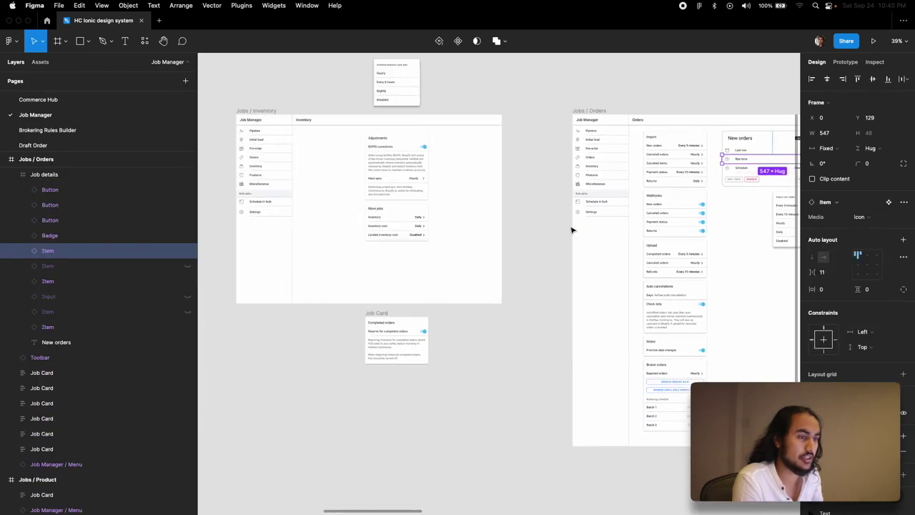
{"action": "scroll", "coordinate": [572, 229], "scroll_direction": "down", "scroll_amount": 10}
{"action": "scroll", "coordinate": [572, 229], "scroll_direction": "left", "scroll_amount": 5}
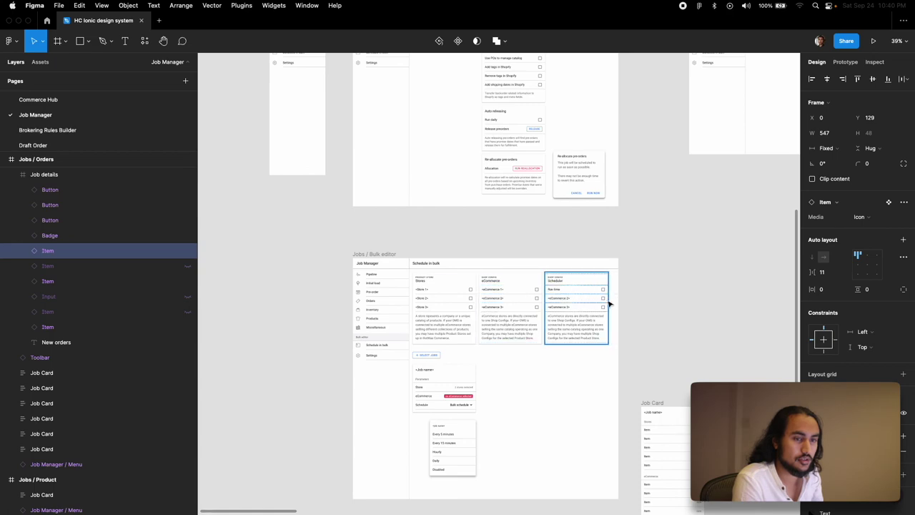
{"action": "scroll", "coordinate": [609, 303], "scroll_direction": "up", "scroll_amount": 5}
{"action": "left_click", "coordinate": [495, 267]}
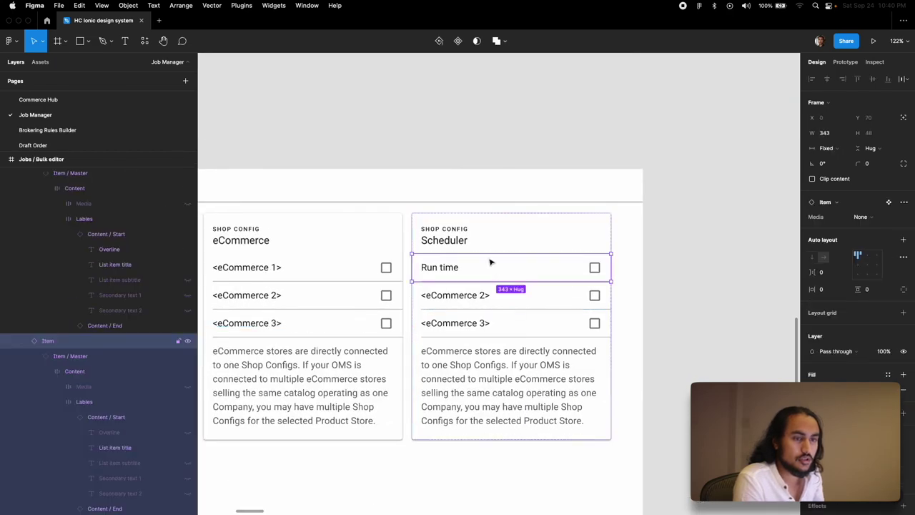
{"action": "left_click", "coordinate": [864, 220]}
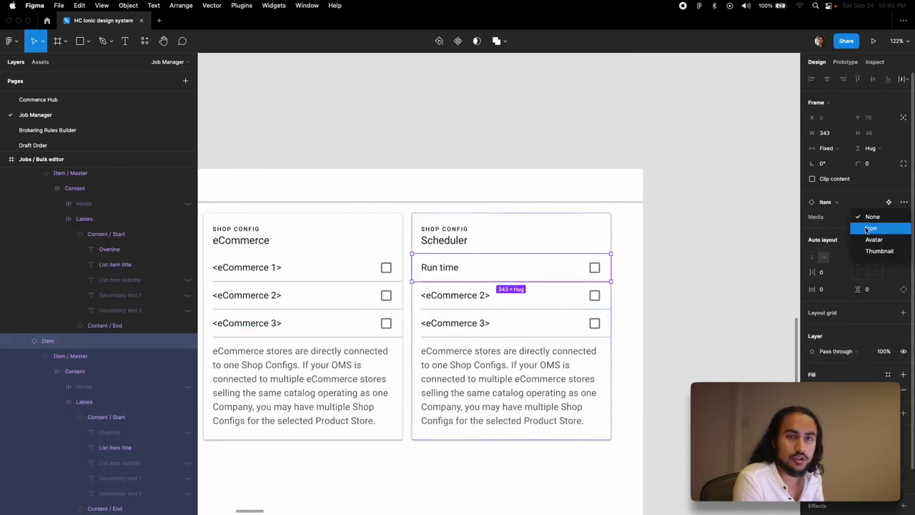
{"action": "left_click", "coordinate": [869, 228]}
Replace the Scheduler card's first two rows with copies of the Run time and Schedule rows from the New orders card
{"action": "scroll", "coordinate": [653, 282], "scroll_direction": "down", "scroll_amount": 10}
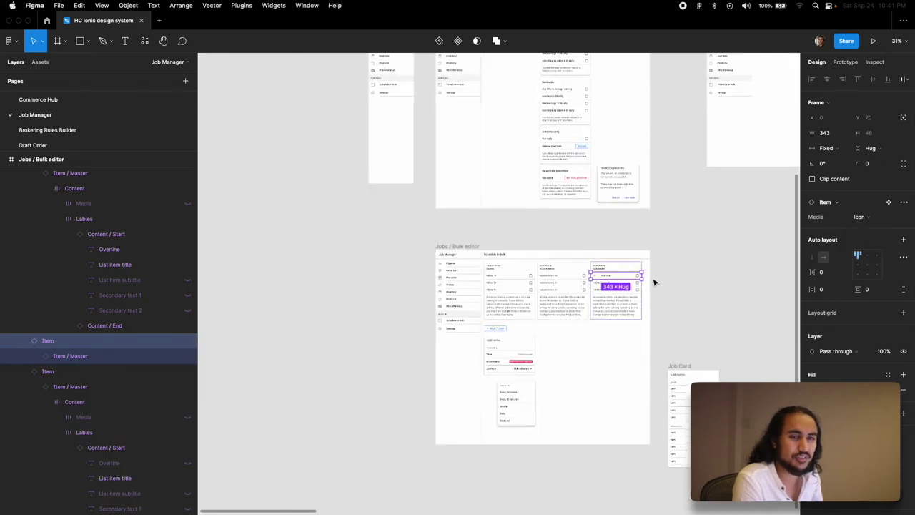
{"action": "scroll", "coordinate": [653, 281], "scroll_direction": "down", "scroll_amount": 5}
{"action": "scroll", "coordinate": [468, 208], "scroll_direction": "up", "scroll_amount": 5}
{"action": "scroll", "coordinate": [468, 209], "scroll_direction": "up", "scroll_amount": 1}
{"action": "left_click", "coordinate": [521, 212]}
{"action": "left_click", "coordinate": [509, 239], "text": "shift"}
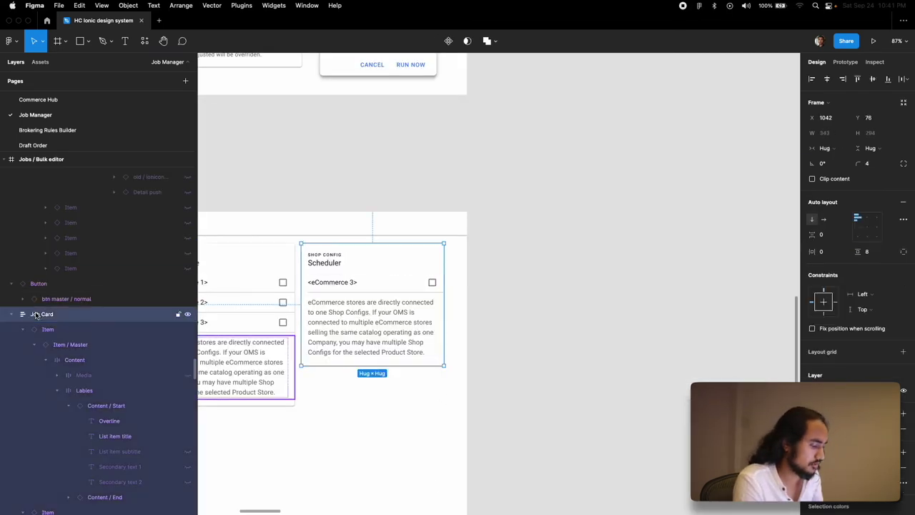
{"action": "key", "text": "super+v"}
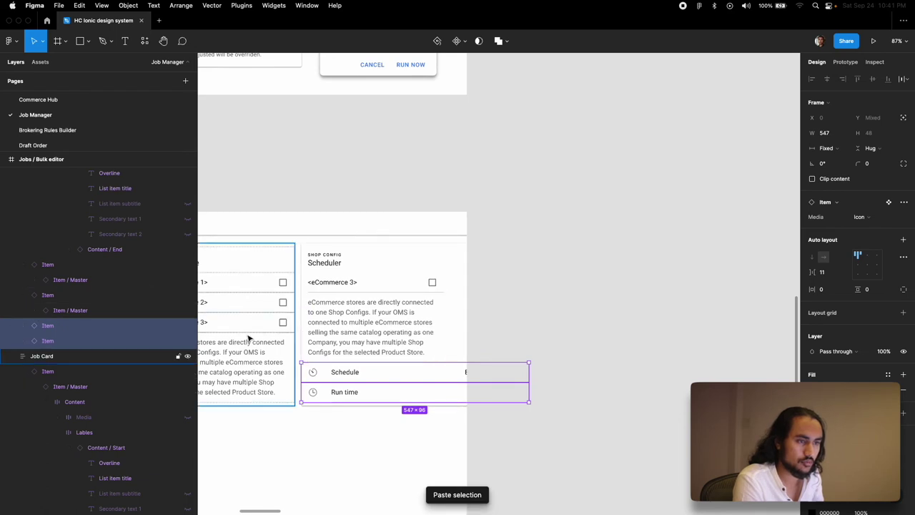
Fit the pasted rows to the Scheduler card's width above its description text and delete the leftover <eCommerce 3> row
{"action": "left_click", "coordinate": [833, 149]}
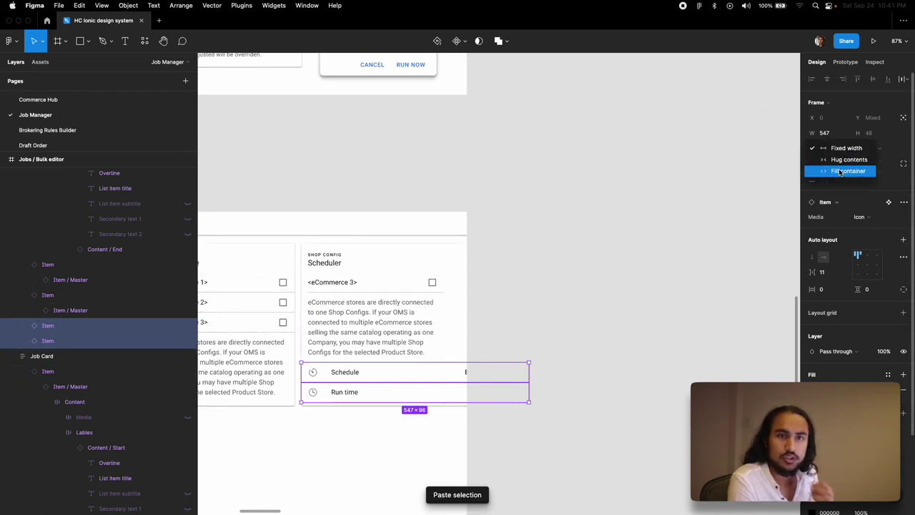
{"action": "left_click", "coordinate": [841, 171]}
{"action": "key", "text": "Up"}
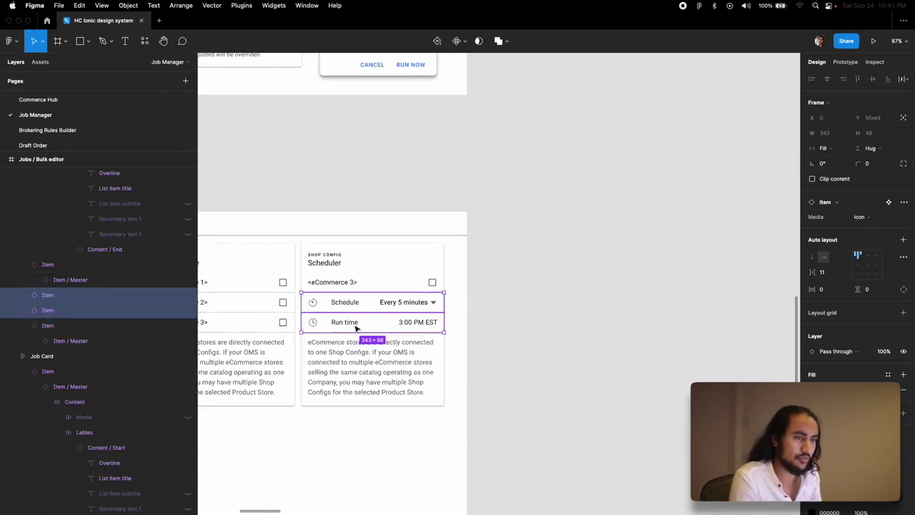
{"action": "left_click", "coordinate": [372, 286]}
{"action": "key", "text": "Delete"}
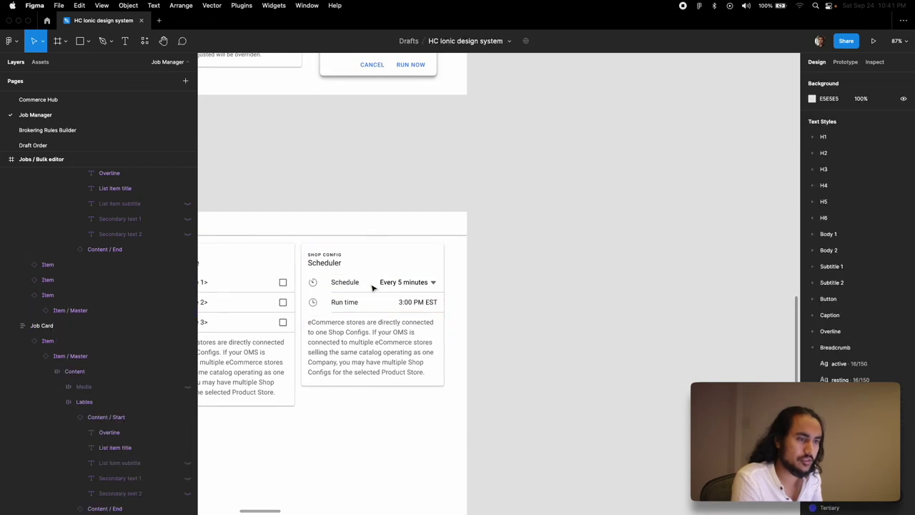
Replace the Scheduler card's explanatory paragraph with the placeholder text "description"
{"action": "left_click", "coordinate": [348, 342]}
{"action": "key", "text": "Return"}
{"action": "type", "text": "d"}
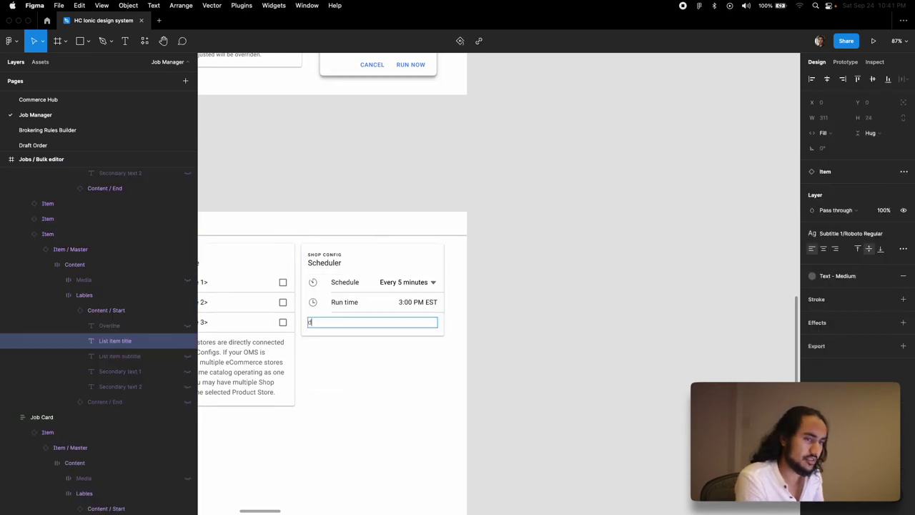
{"action": "key", "text": "Escape"}
{"action": "left_click", "coordinate": [345, 392]}
Reorder the Scheduler card's rows so that Run time sits above Schedule
{"action": "scroll", "coordinate": [345, 392], "scroll_direction": "down", "scroll_amount": 3}
{"action": "scroll", "coordinate": [345, 392], "scroll_direction": "left", "scroll_amount": 2}
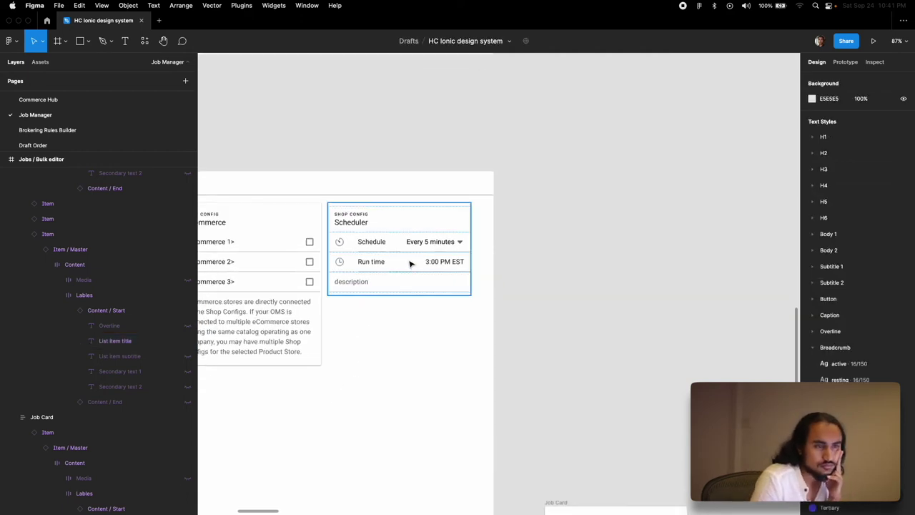
{"action": "scroll", "coordinate": [411, 263], "scroll_direction": "up", "scroll_amount": 5}
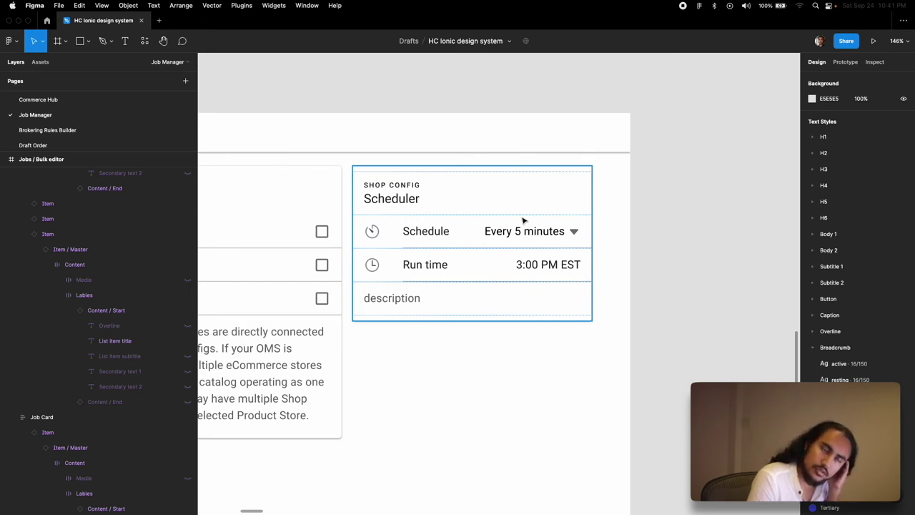
{"action": "left_click", "coordinate": [470, 274]}
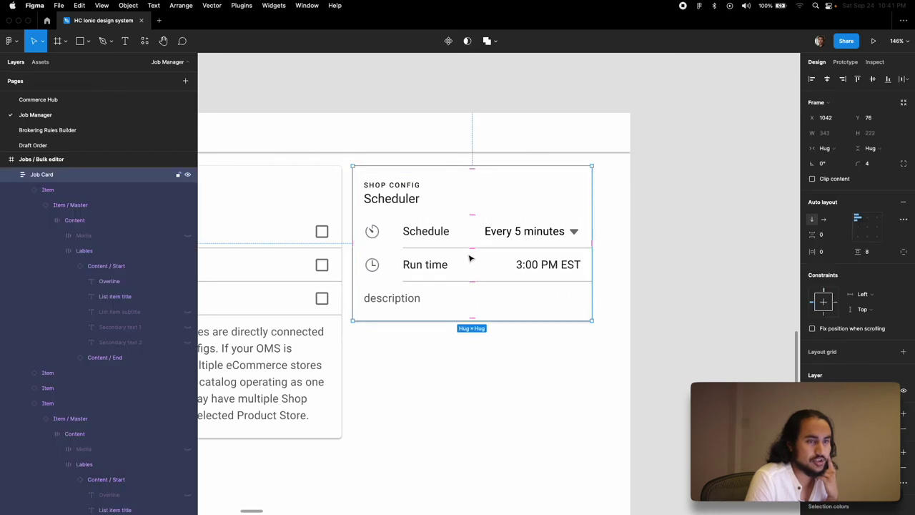
{"action": "double_click", "coordinate": [469, 258]}
{"action": "key", "text": "Up"}
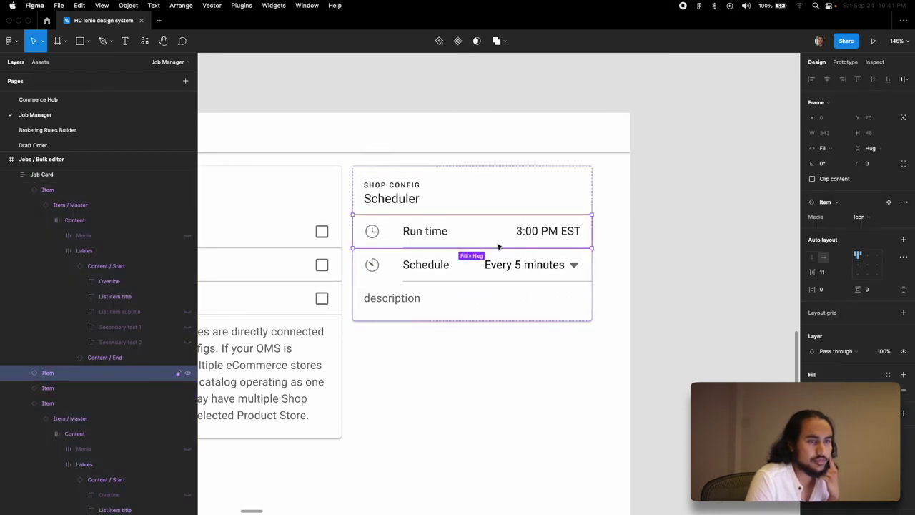
{"action": "left_click", "coordinate": [490, 355]}
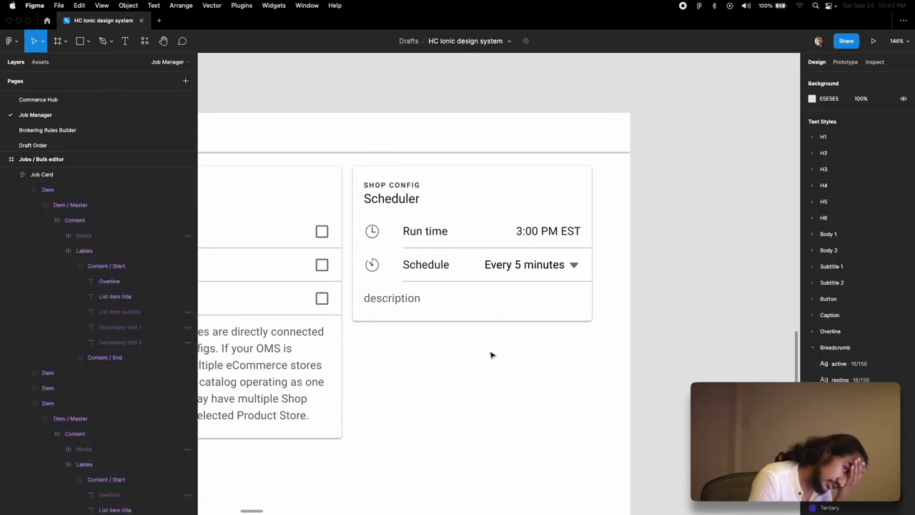
Try to paste a copy of the Scheduler card's Run time row into the <Job name> card below its parameter rows
{"action": "scroll", "coordinate": [490, 355], "scroll_direction": "down", "scroll_amount": 10}
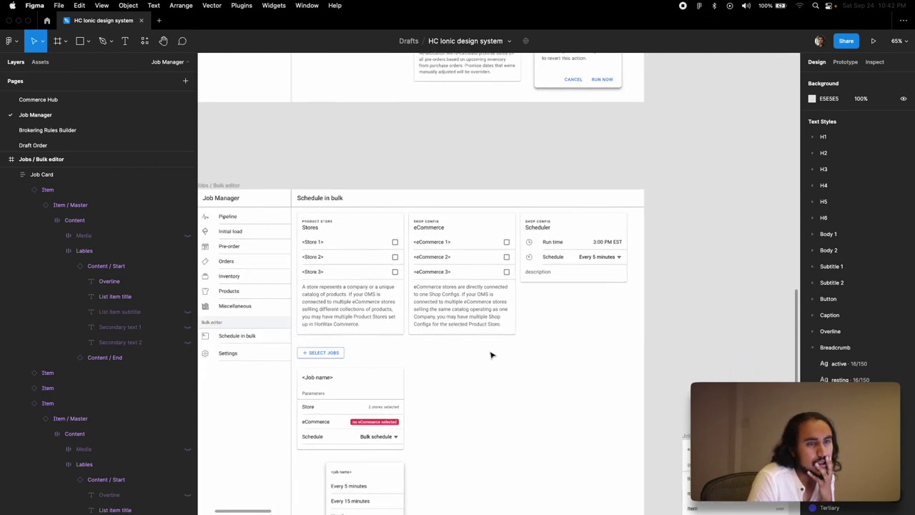
{"action": "scroll", "coordinate": [490, 354], "scroll_direction": "down", "scroll_amount": 2}
{"action": "scroll", "coordinate": [491, 353], "scroll_direction": "up", "scroll_amount": 3}
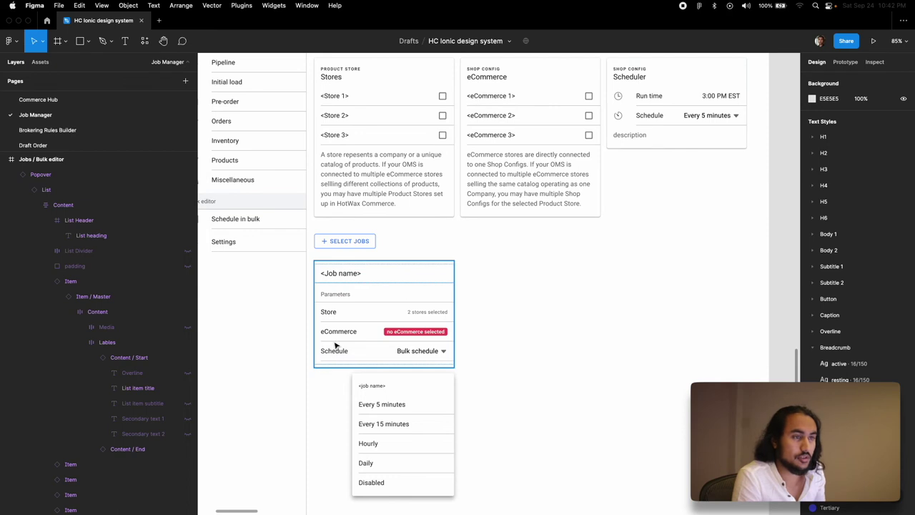
{"action": "double_click", "coordinate": [669, 97]}
{"action": "key", "text": "cmd+c"}
{"action": "left_click", "coordinate": [369, 267]}
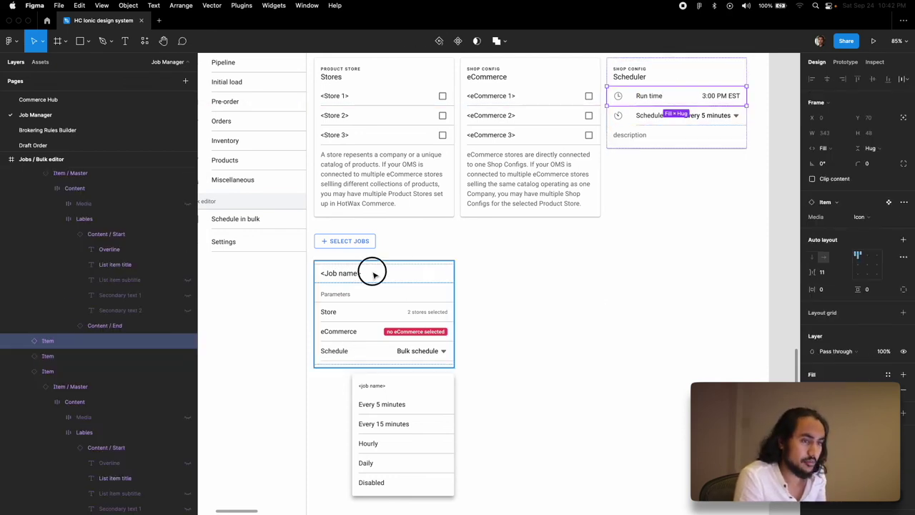
{"action": "key", "text": "cmd+v"}
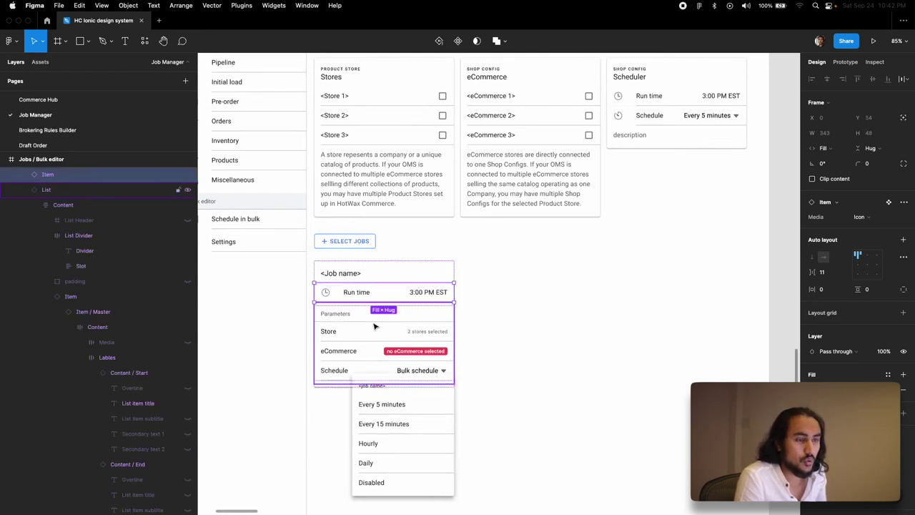
{"action": "key", "text": "Down"}
{"action": "key", "text": "Down"}
{"action": "key", "text": "Down"}
{"action": "key", "text": "Down"}
{"action": "key", "text": "Delete"}
Unhide a fourth item row in the <Job name> card's parameter list and move the schedule options popover down below the card
{"action": "left_click", "coordinate": [370, 352]}
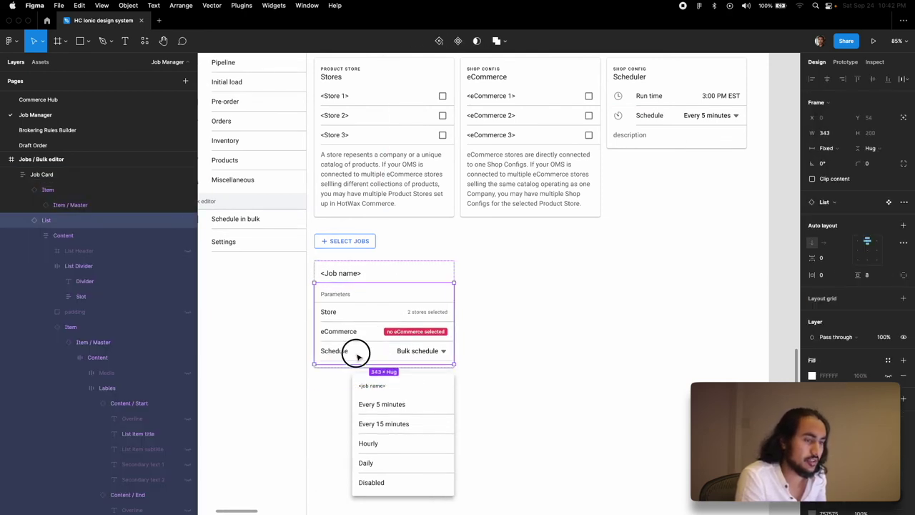
{"action": "left_click", "coordinate": [358, 354]}
{"action": "left_click", "coordinate": [45, 334]}
{"action": "left_click", "coordinate": [45, 364]}
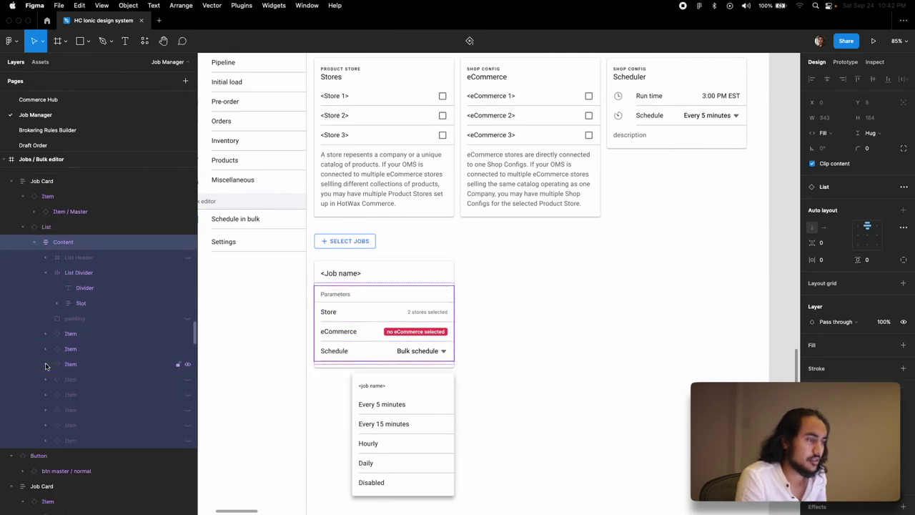
{"action": "left_click", "coordinate": [187, 379]}
{"action": "left_click_drag", "start_coordinate": [373, 391], "coordinate": [389, 423]}
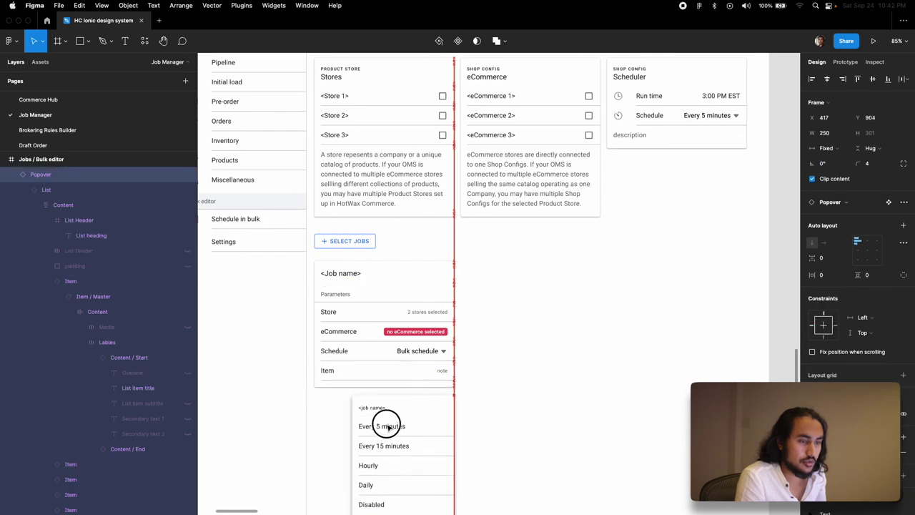
Title the new parameter row "Run time" and set its note text to "3:00 PM EST"
{"action": "double_click", "coordinate": [326, 371]}
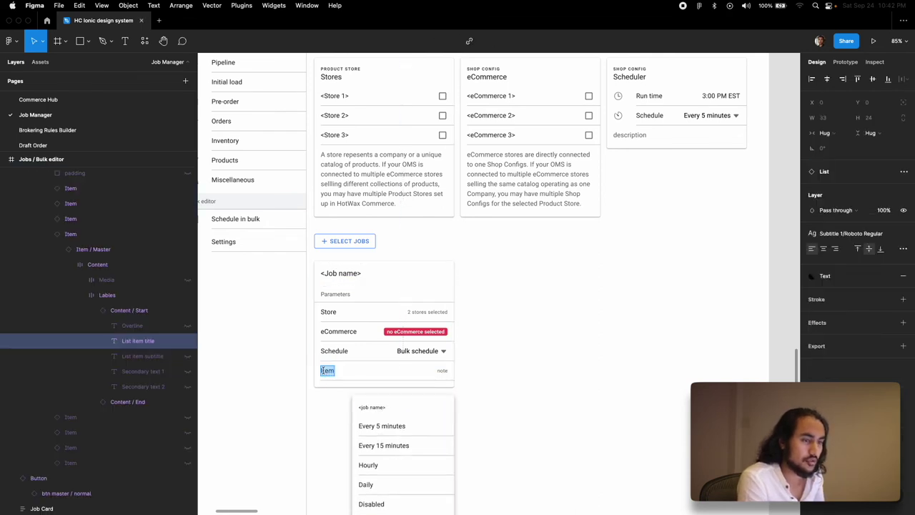
{"action": "type", "text": "Run time"}
{"action": "left_click", "coordinate": [441, 371]}
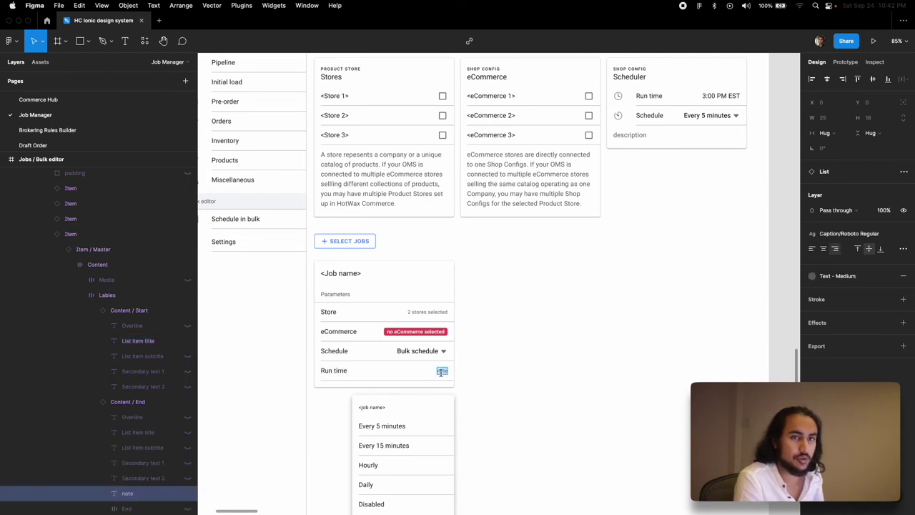
{"action": "type", "text": "3"}
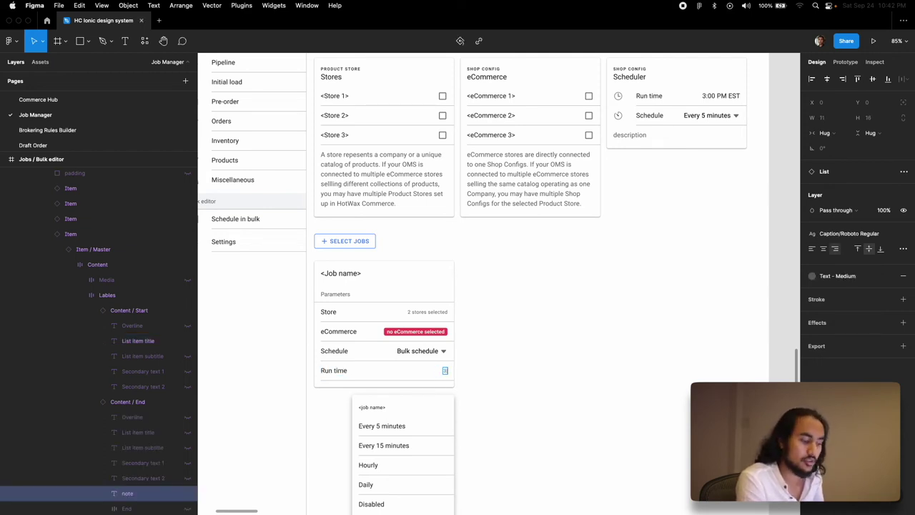
{"action": "type", "text": ":00 PM EST"}
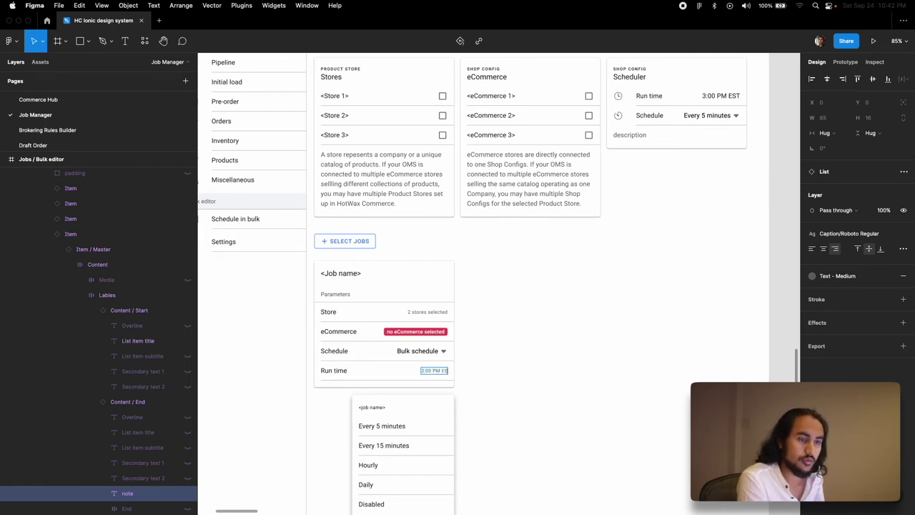
Hide the Run time row's note and show its end title text instead, reading "3:00 PM EST"
{"action": "left_click", "coordinate": [187, 495]}
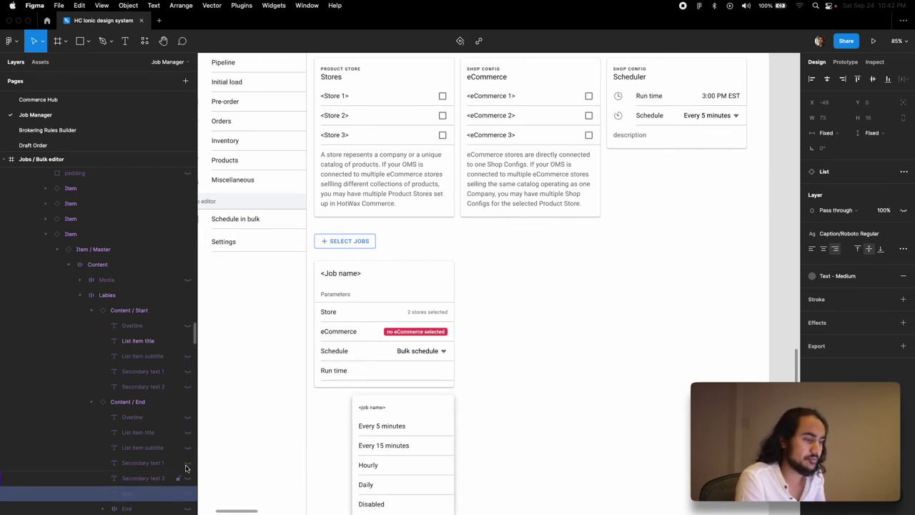
{"action": "left_click", "coordinate": [187, 434]}
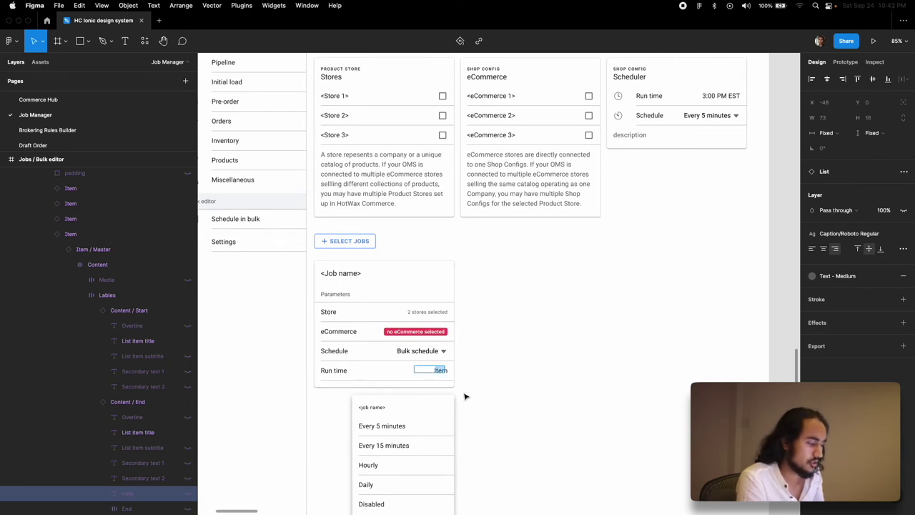
{"action": "double_click", "coordinate": [449, 371]}
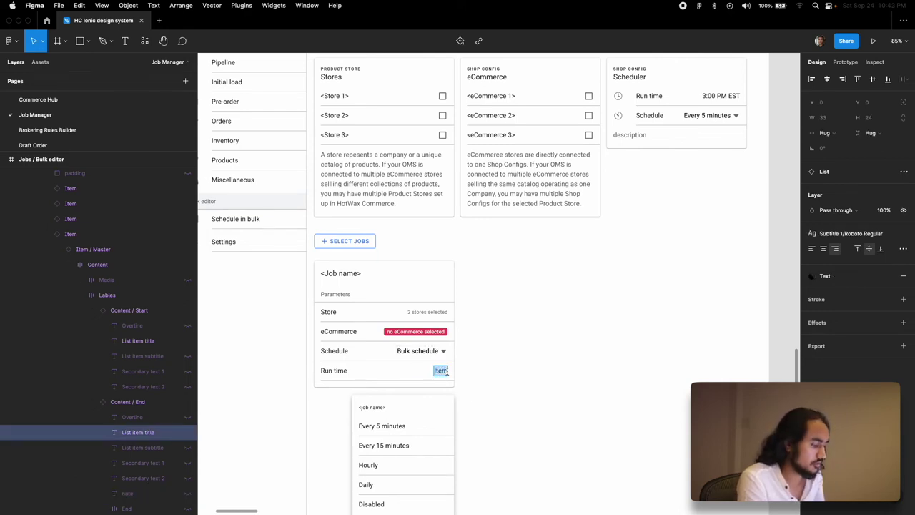
{"action": "type", "text": "3:00"}
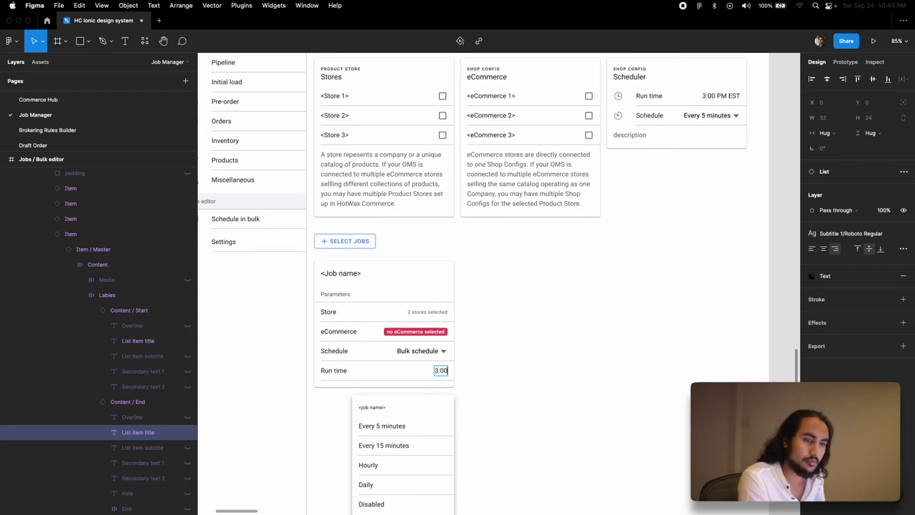
{"action": "type", "text": " PM"}
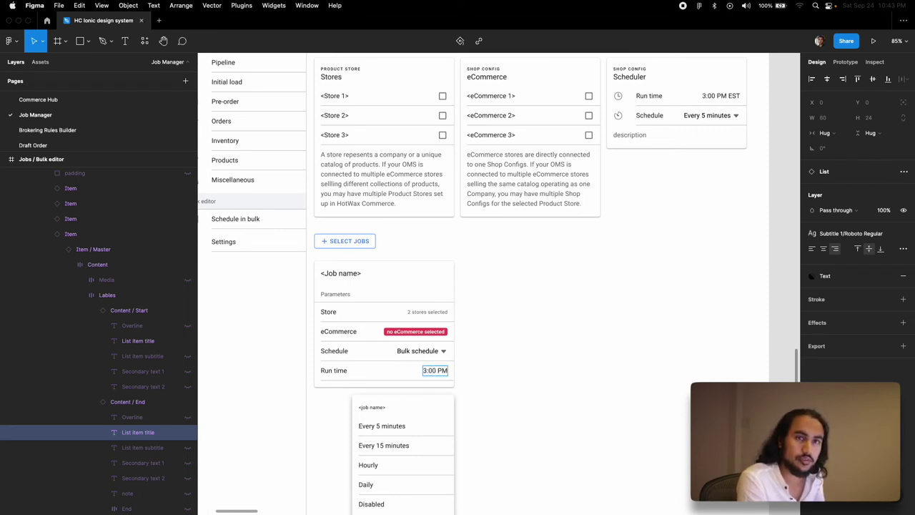
{"action": "type", "text": " EST"}
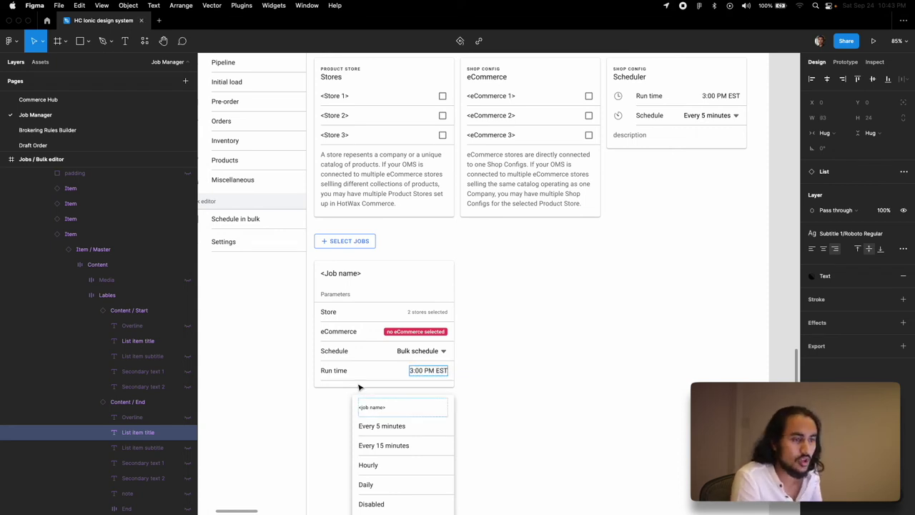
{"action": "key", "text": "Escape"}
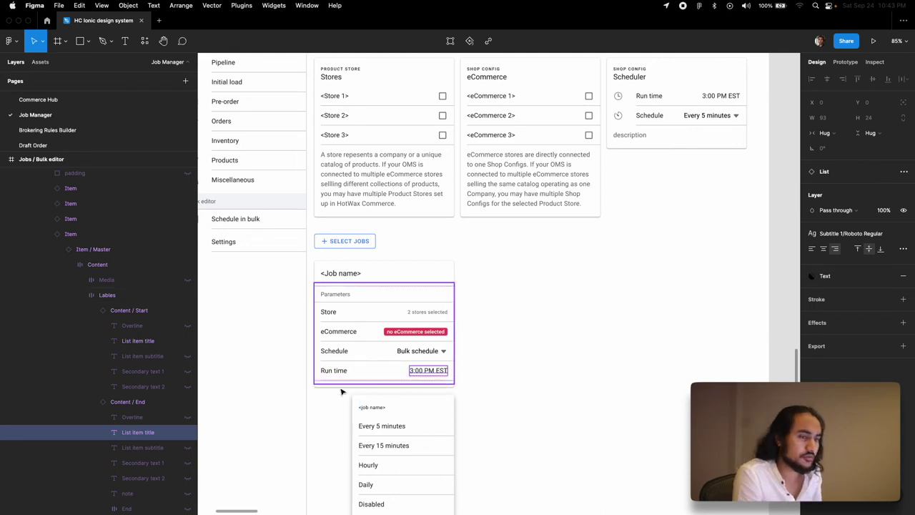
Detach the <Job name> card's parameter list from its component and move the Run time row above Schedule
{"action": "left_click", "coordinate": [342, 384]}
{"action": "left_click", "coordinate": [321, 382]}
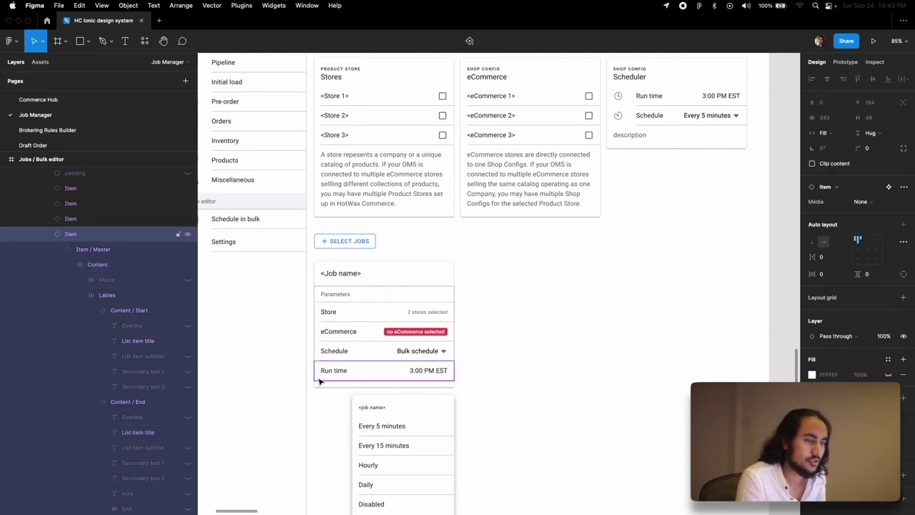
{"action": "left_click", "coordinate": [46, 234]}
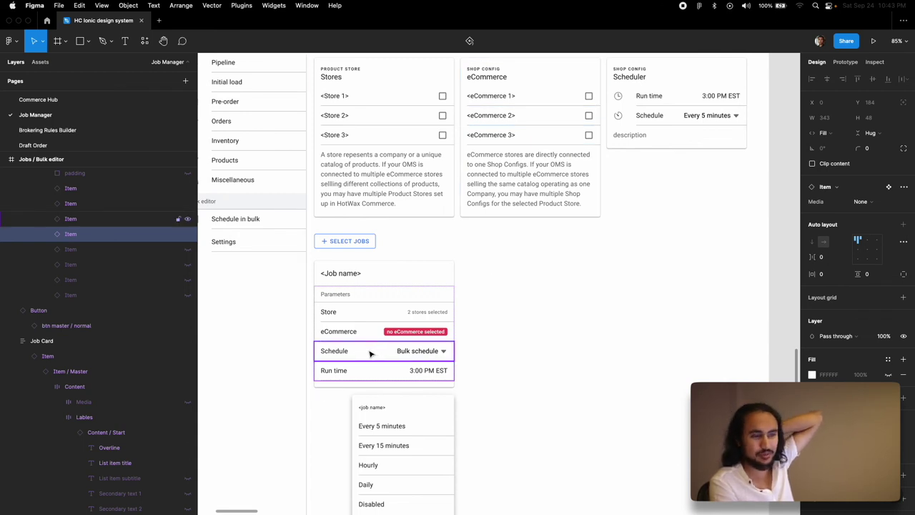
{"action": "scroll", "coordinate": [143, 215], "scroll_direction": "up", "scroll_amount": 3}
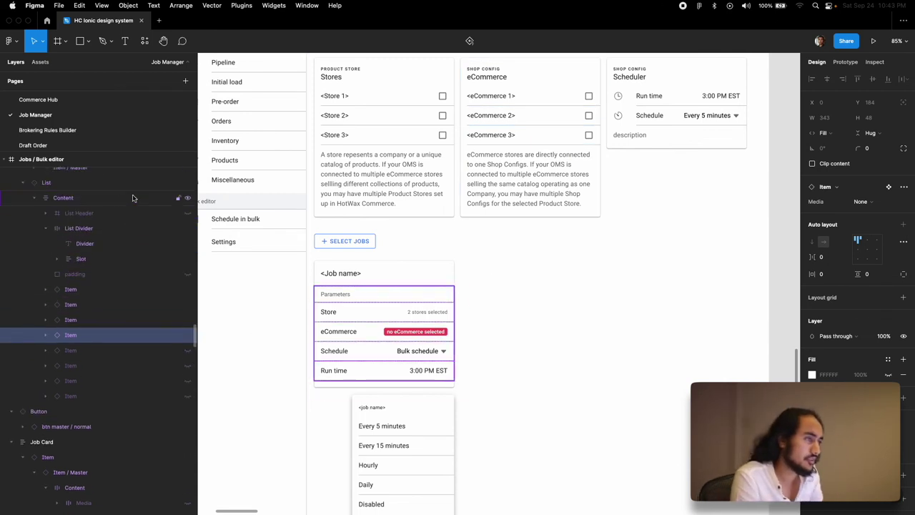
{"action": "left_click", "coordinate": [88, 182]}
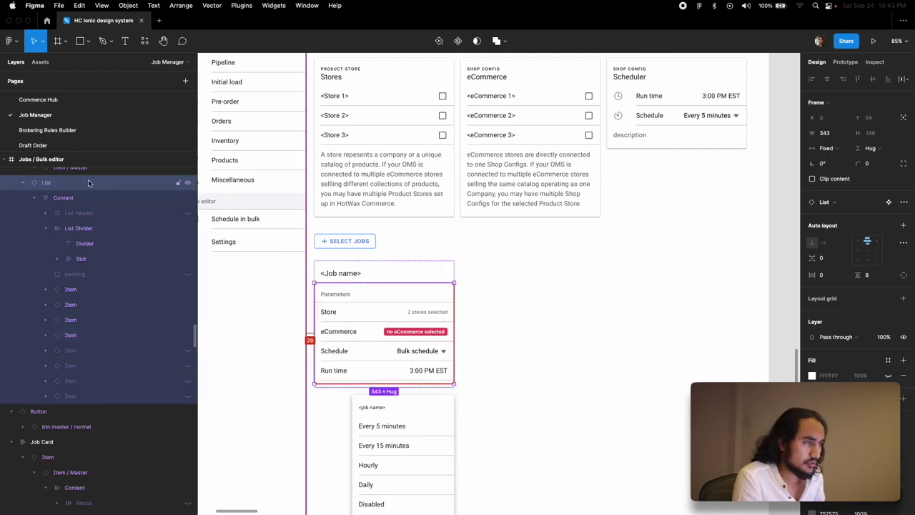
{"action": "key", "text": "super+alt+b"}
{"action": "left_click", "coordinate": [400, 379]}
{"action": "left_click", "coordinate": [402, 377]}
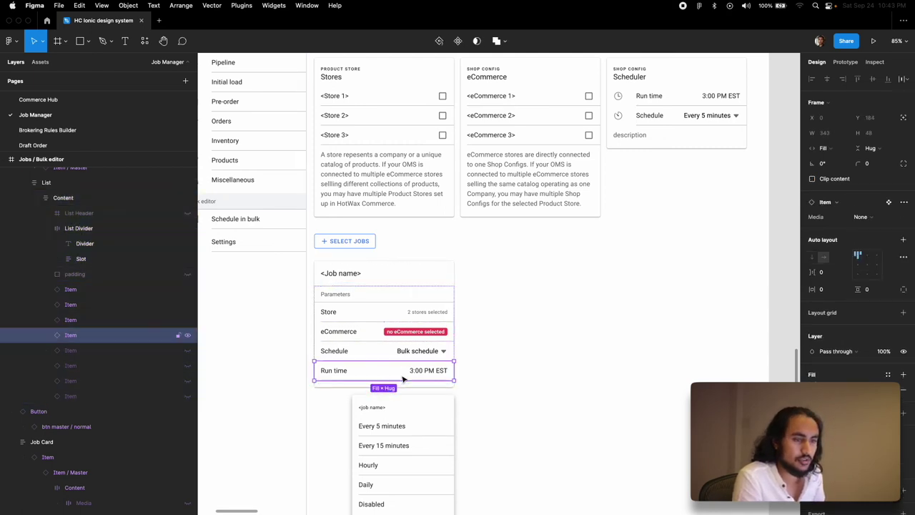
{"action": "key", "text": "Up"}
{"action": "left_click", "coordinate": [517, 379]}
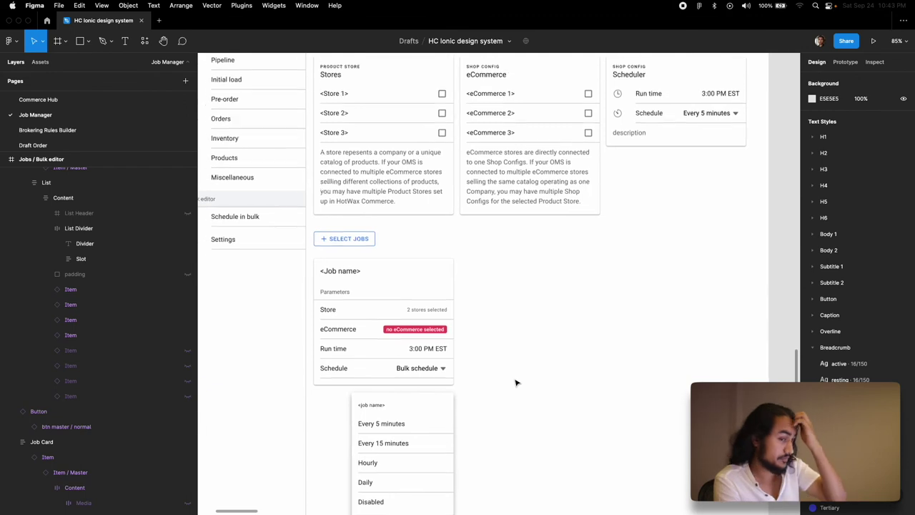
Show the end section of the Schedule in bulk toolbar and hide its share, add and search icons, keeping only the button
{"action": "scroll", "coordinate": [517, 382], "scroll_direction": "down", "scroll_amount": 2}
{"action": "left_click", "coordinate": [307, 68]}
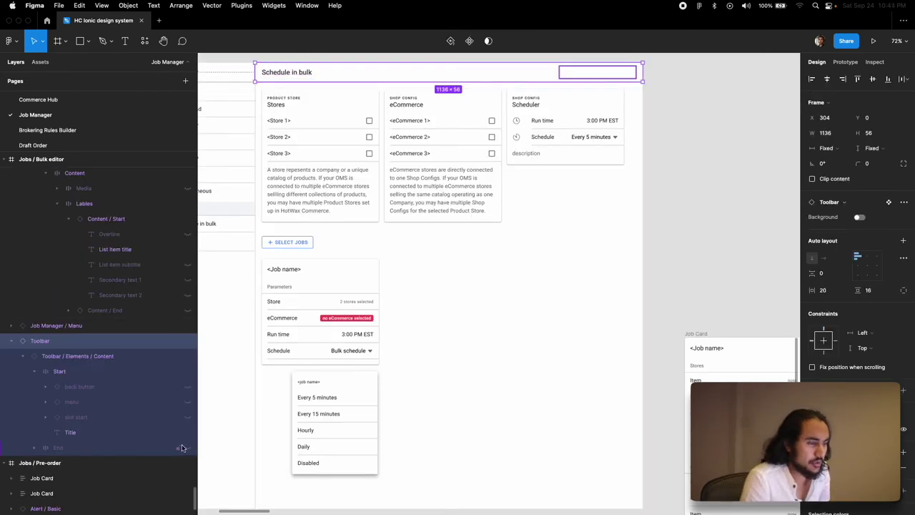
{"action": "left_click", "coordinate": [179, 447]}
{"action": "left_click", "coordinate": [35, 448]}
{"action": "scroll", "coordinate": [114, 450], "scroll_direction": "down", "scroll_amount": 3}
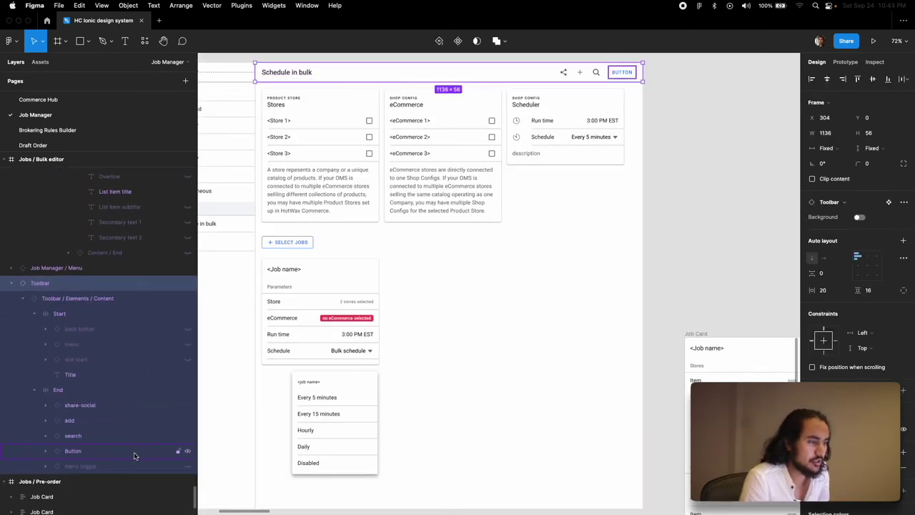
{"action": "left_click", "coordinate": [160, 435]}
{"action": "left_click", "coordinate": [122, 405], "text": "shift"}
{"action": "key", "text": "Escape"}
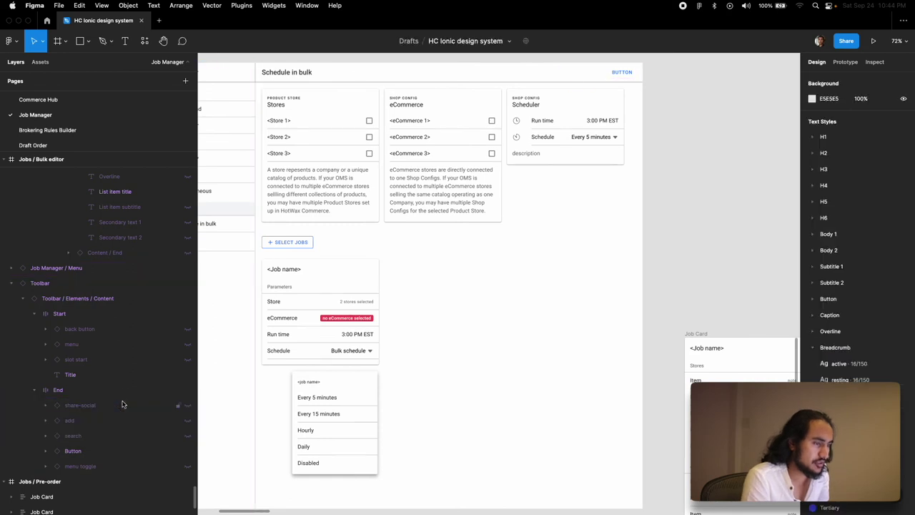
Change the toolbar button's label to "SCHEDULE ALL JOBS"
{"action": "left_click", "coordinate": [83, 451]}
{"action": "left_click", "coordinate": [620, 72]}
{"action": "double_click", "coordinate": [621, 73]}
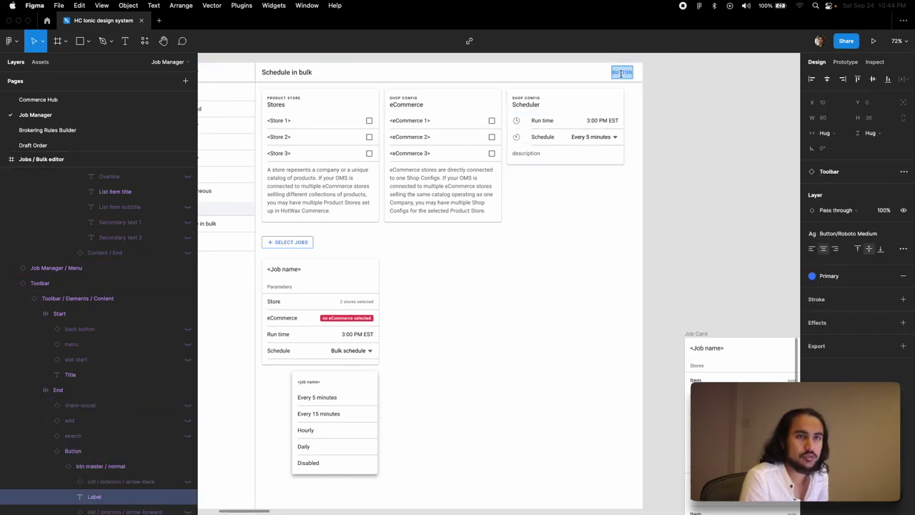
{"action": "type", "text": "SCHEDU"}
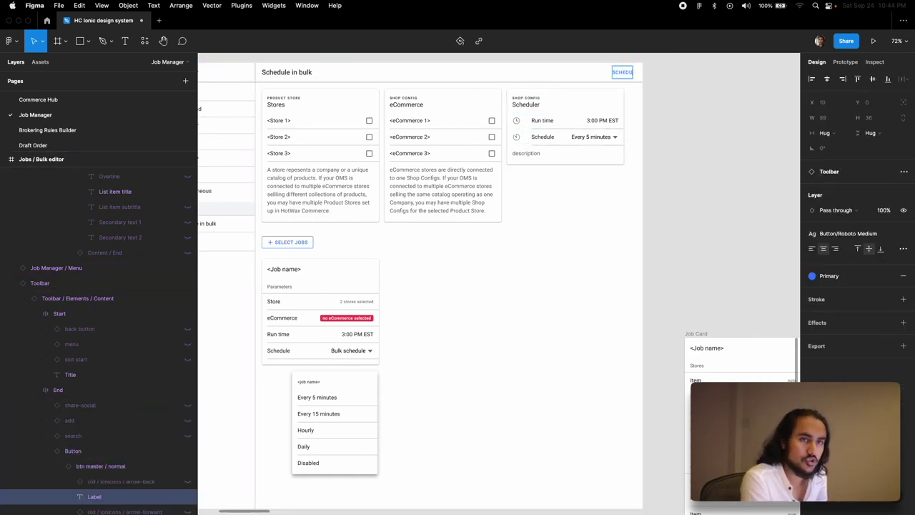
{"action": "type", "text": "L"}
{"action": "key", "text": "BackSpace"}
{"action": "key", "text": "BackSpace"}
{"action": "key", "text": "BackSpace"}
{"action": "type", "text": "DULE ALL JOBS"}
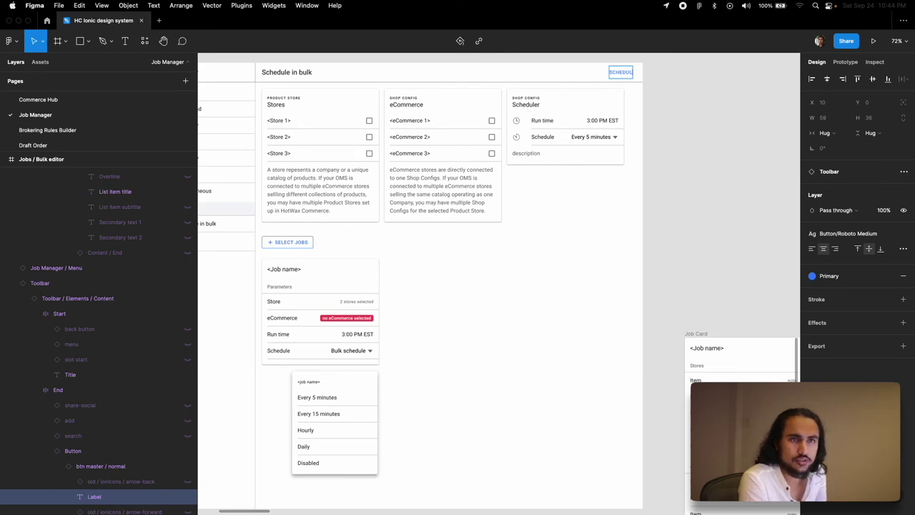
{"action": "left_click", "coordinate": [732, 114]}
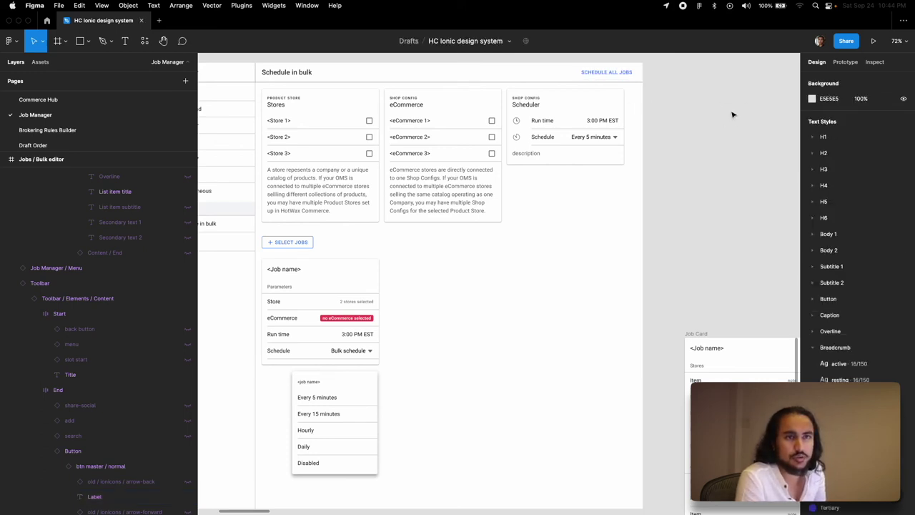
Insert the local FAB component and place it in the bottom-right corner of the Jobs / Bulk editor frame
{"action": "key", "text": "shift+i"}
{"action": "type", "text": "fab"}
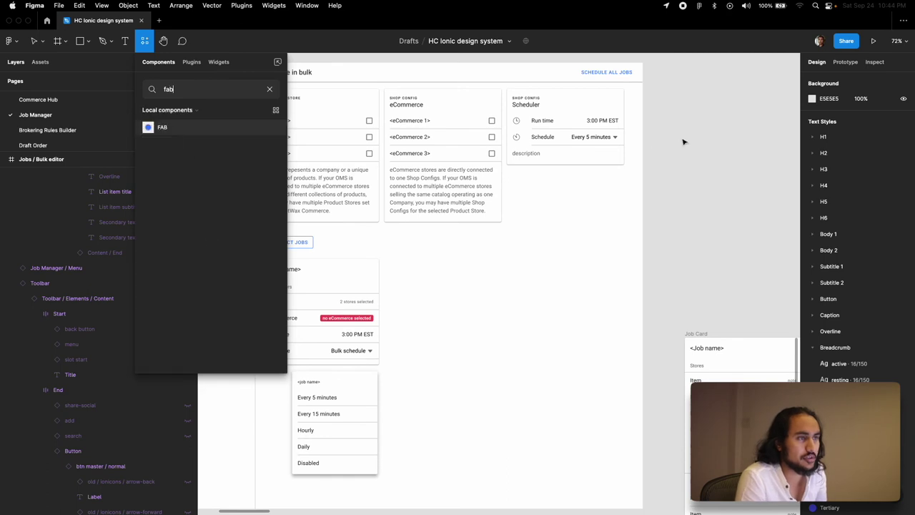
{"action": "left_click_drag", "start_coordinate": [397, 114], "coordinate": [498, 282]}
{"action": "scroll", "coordinate": [554, 282], "scroll_direction": "down", "scroll_amount": 3}
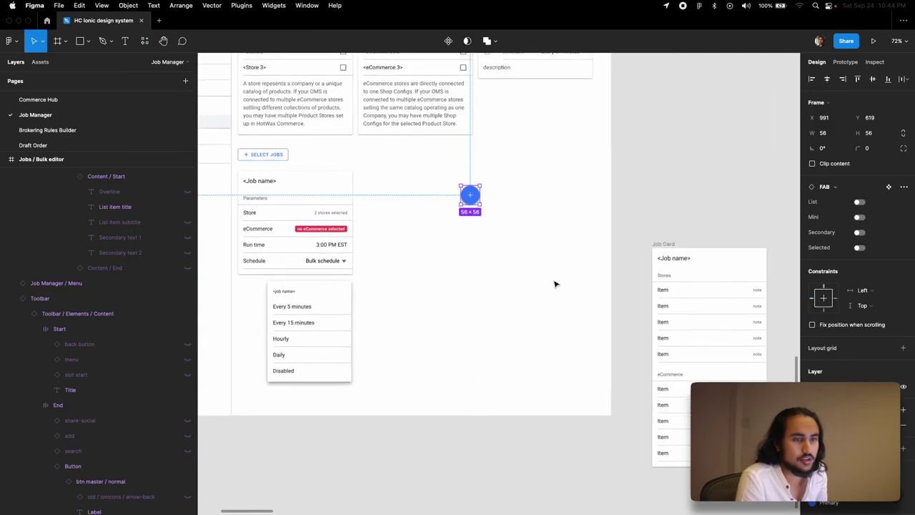
{"action": "left_click_drag", "start_coordinate": [469, 195], "coordinate": [591, 399]}
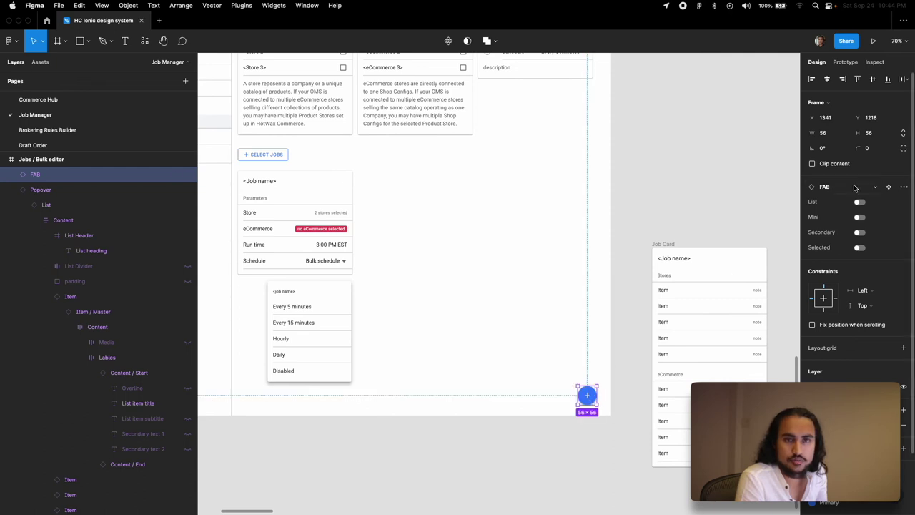
Select the add icon nested inside the FAB and open its instance swap options
{"action": "key", "text": "Return"}
{"action": "left_click", "coordinate": [103, 205]}
{"action": "left_click", "coordinate": [91, 190]}
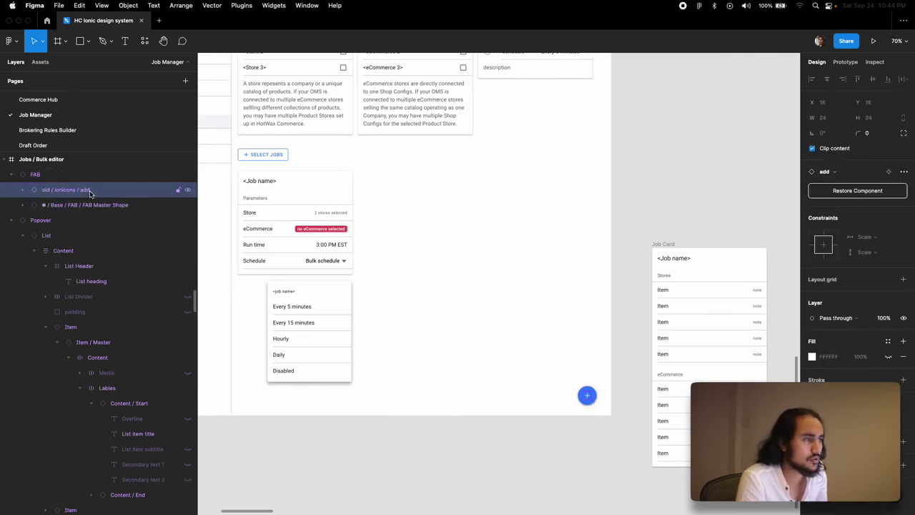
{"action": "left_click", "coordinate": [826, 173]}
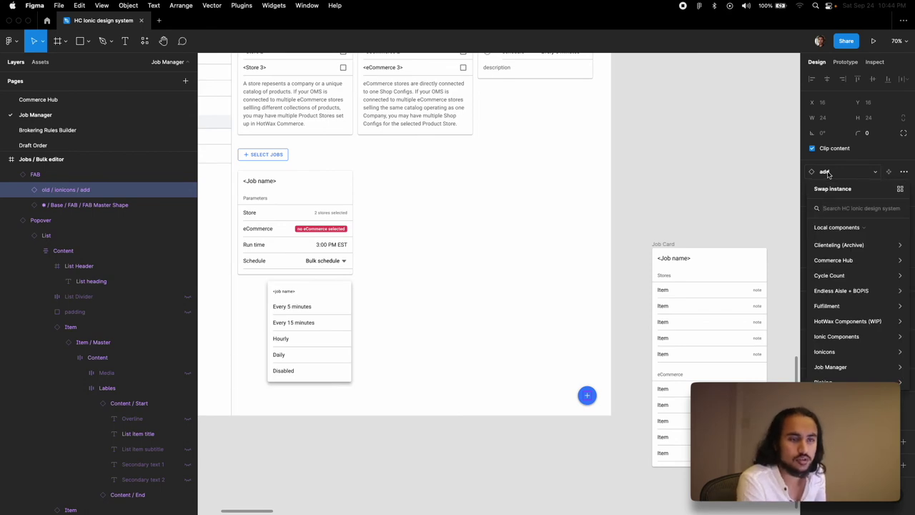
Switch to the Ionicons site in Chrome and browse the outline app icons for the FAB, inspecting send-outline, speedometer-outline and ice-cream-outline
{"action": "key", "text": "ctrl+Right"}
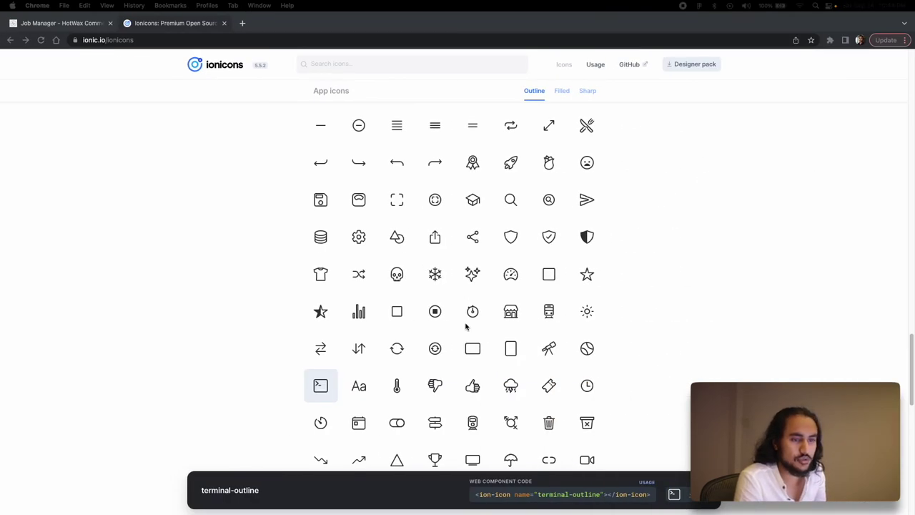
{"action": "left_click", "coordinate": [586, 199]}
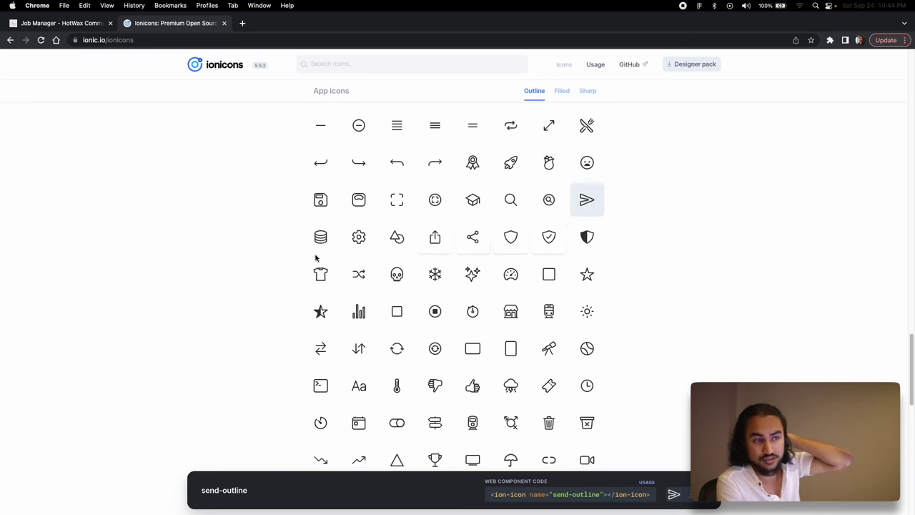
{"action": "scroll", "coordinate": [418, 274], "scroll_direction": "up", "scroll_amount": 2}
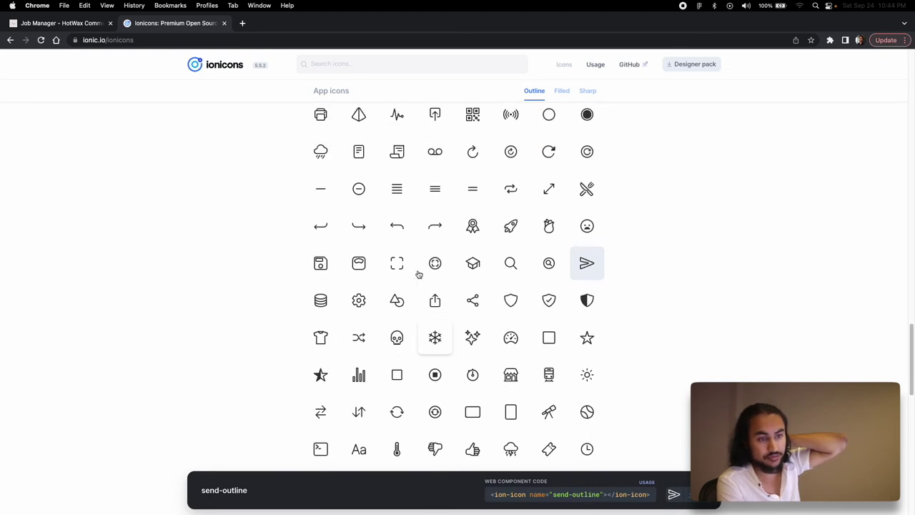
{"action": "left_click", "coordinate": [512, 342]}
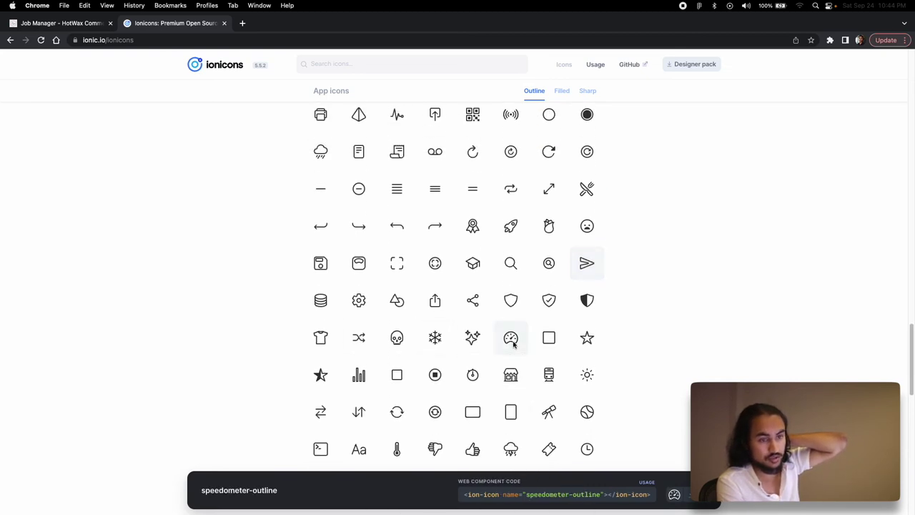
{"action": "scroll", "coordinate": [513, 344], "scroll_direction": "up", "scroll_amount": 3}
{"action": "scroll", "coordinate": [514, 344], "scroll_direction": "up", "scroll_amount": 2}
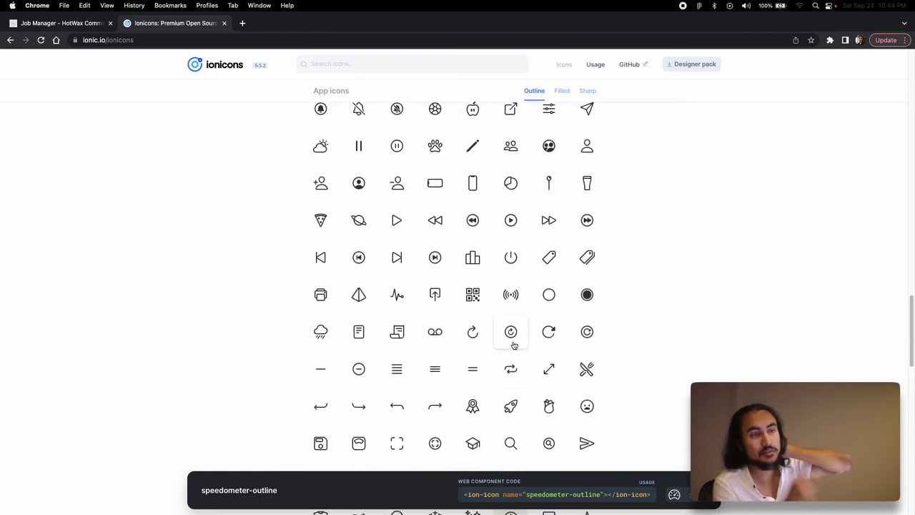
{"action": "scroll", "coordinate": [513, 346], "scroll_direction": "up", "scroll_amount": 10}
{"action": "left_click", "coordinate": [557, 378]}
{"action": "scroll", "coordinate": [558, 381], "scroll_direction": "down", "scroll_amount": 2}
{"action": "scroll", "coordinate": [557, 384], "scroll_direction": "down", "scroll_amount": 1}
Switch back to Figma and swap the FAB's add icon for ice-cream-outline
{"action": "key", "text": "ctrl+Left"}
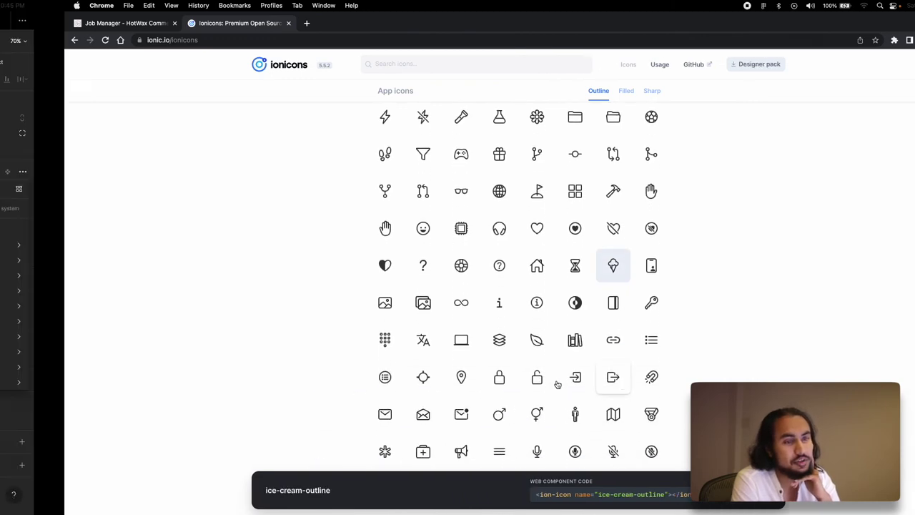
{"action": "type", "text": "ice"}
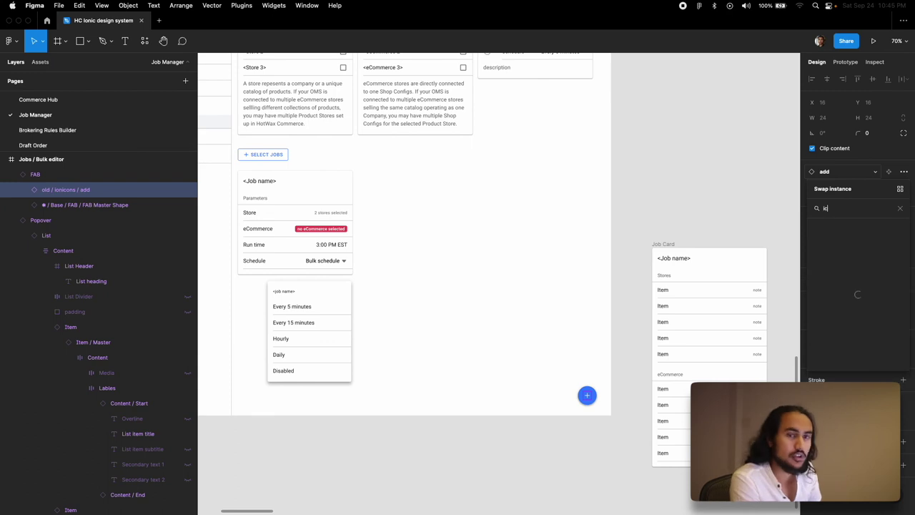
{"action": "left_click", "coordinate": [851, 260]}
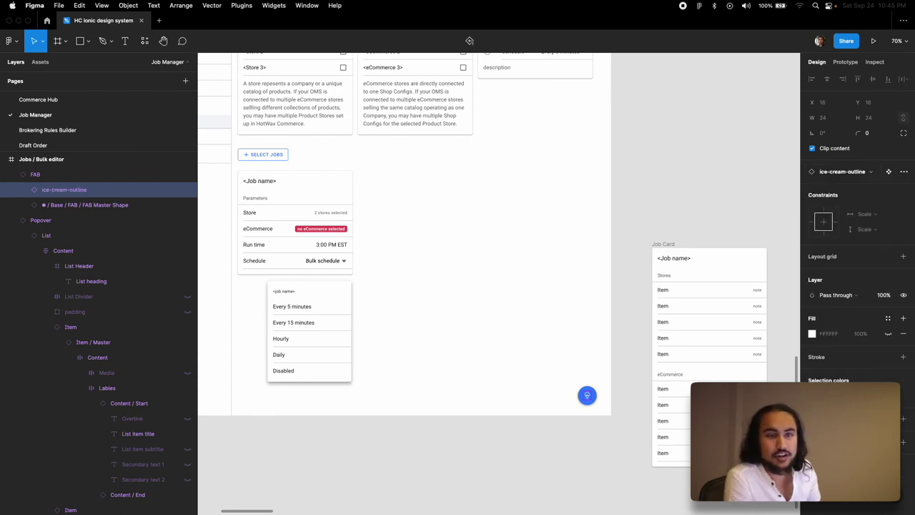
{"action": "left_click", "coordinate": [609, 389]}
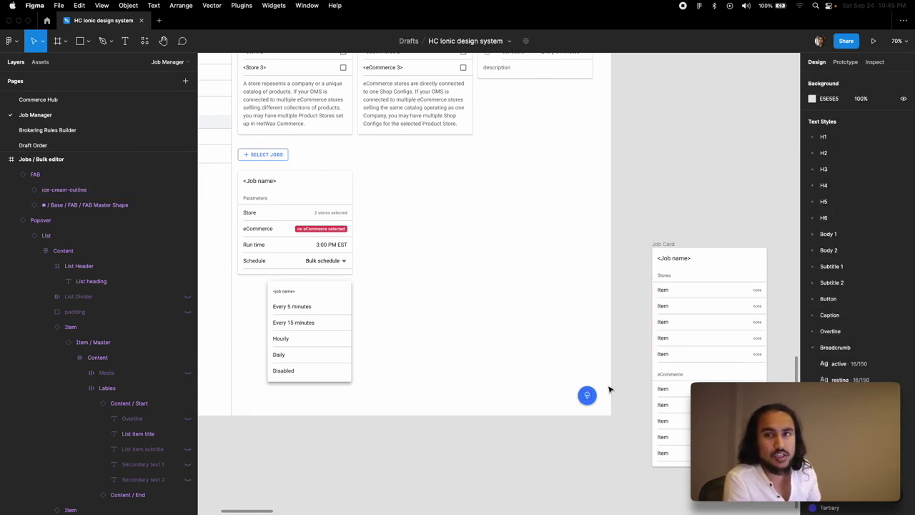
{"action": "scroll", "coordinate": [580, 307], "scroll_direction": "down", "scroll_amount": 2}
{"action": "scroll", "coordinate": [449, 245], "scroll_direction": "down", "scroll_amount": 5}
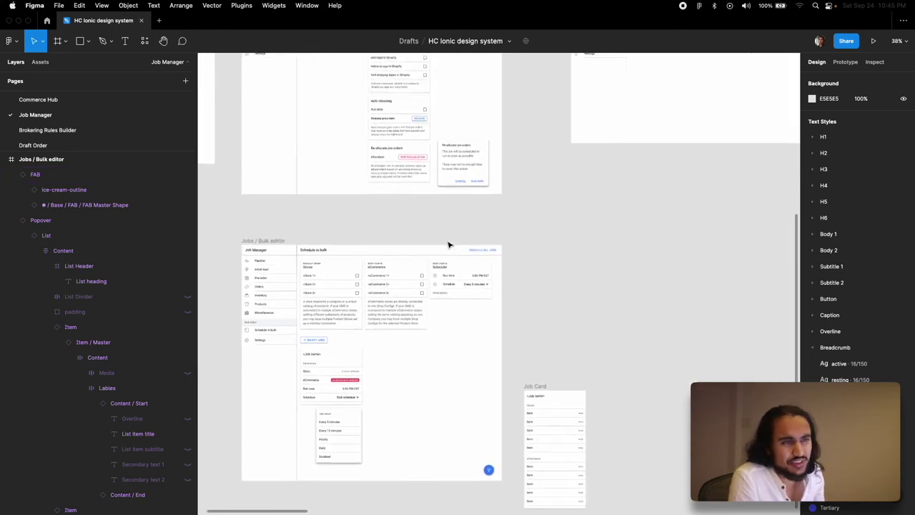